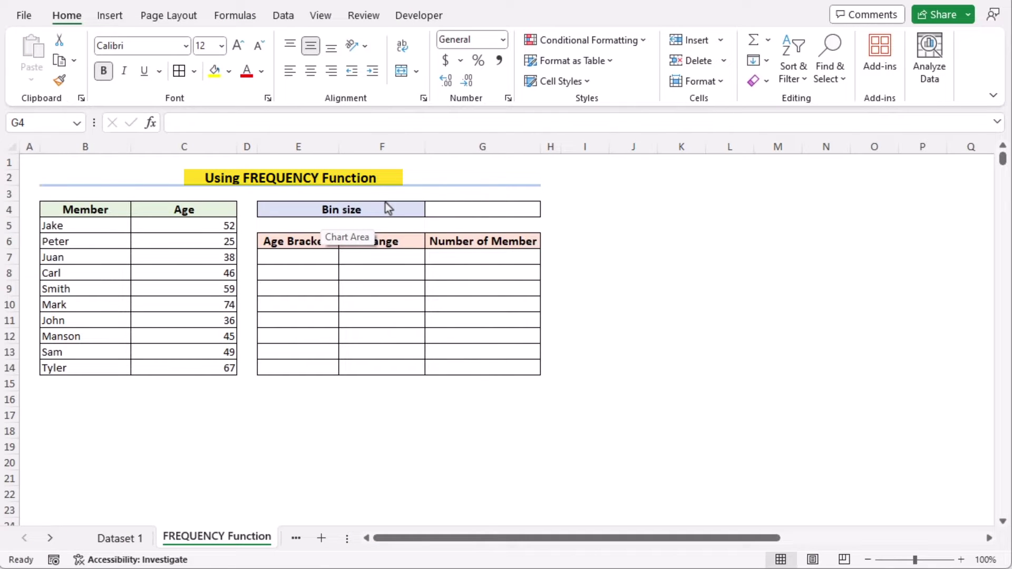
# Enter 10 as the bin size in cell G4
pyautogui.click(364, 209)
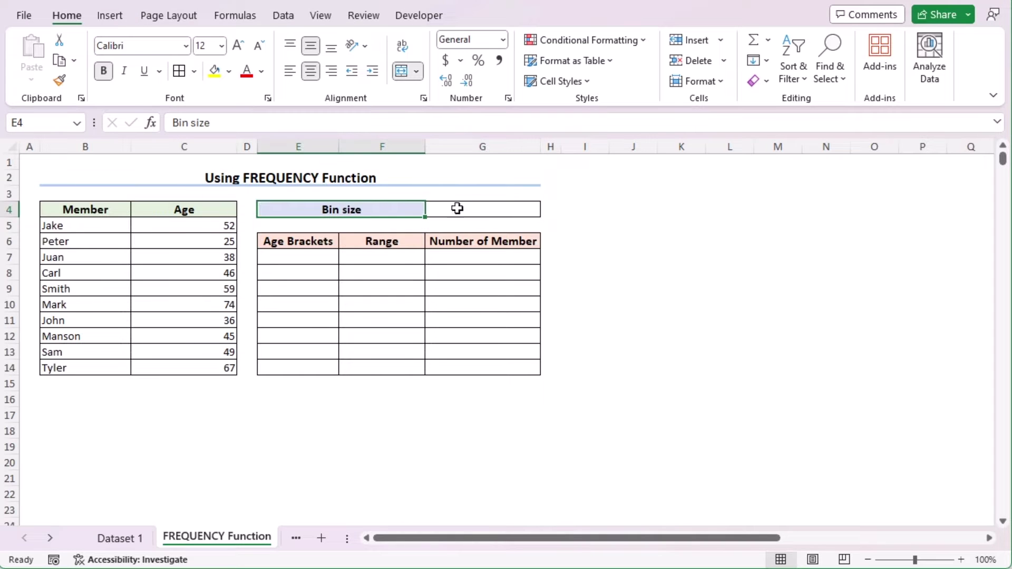
pyautogui.click(469, 205)
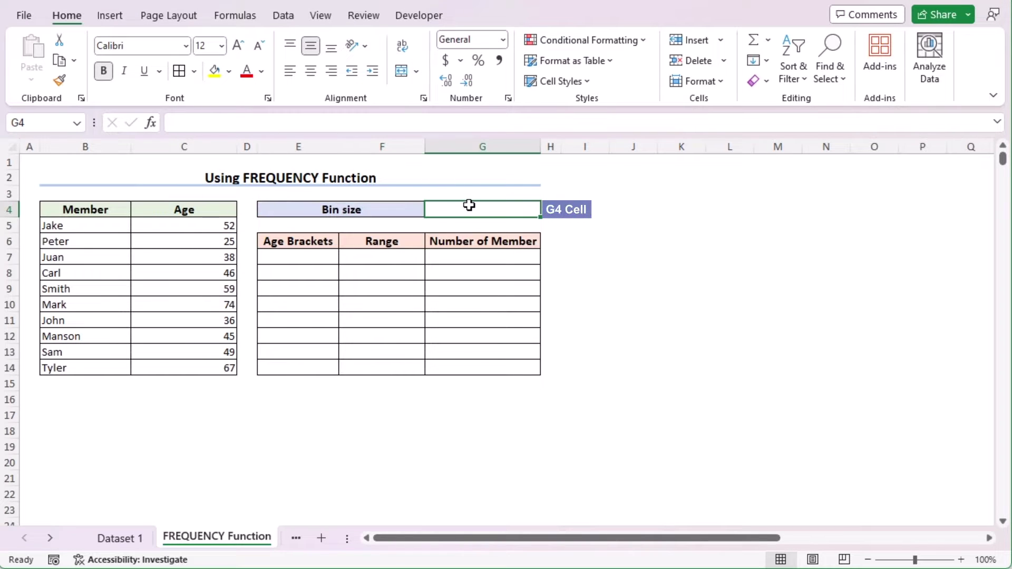
pyautogui.write('10')
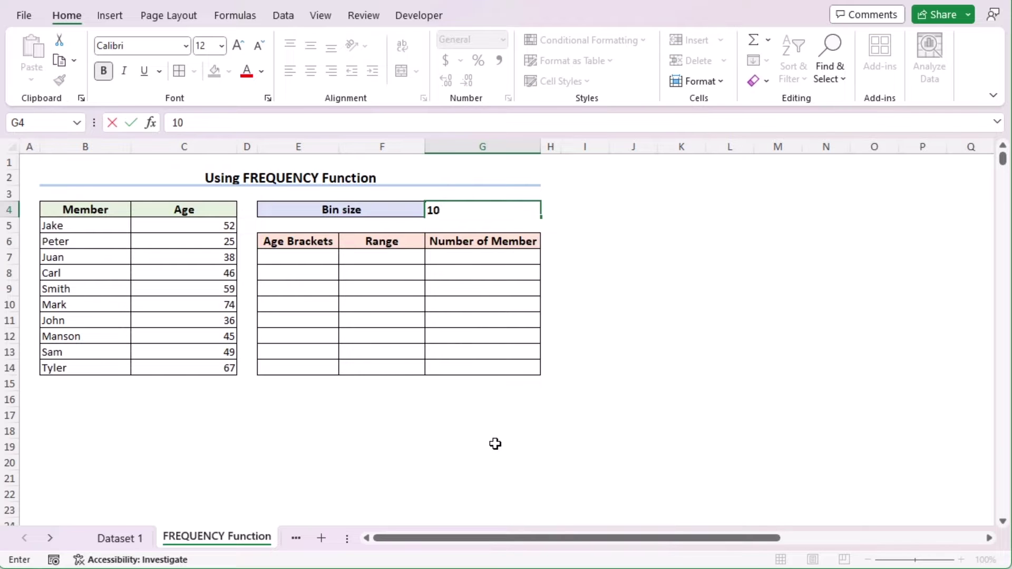
pyautogui.press('Return')
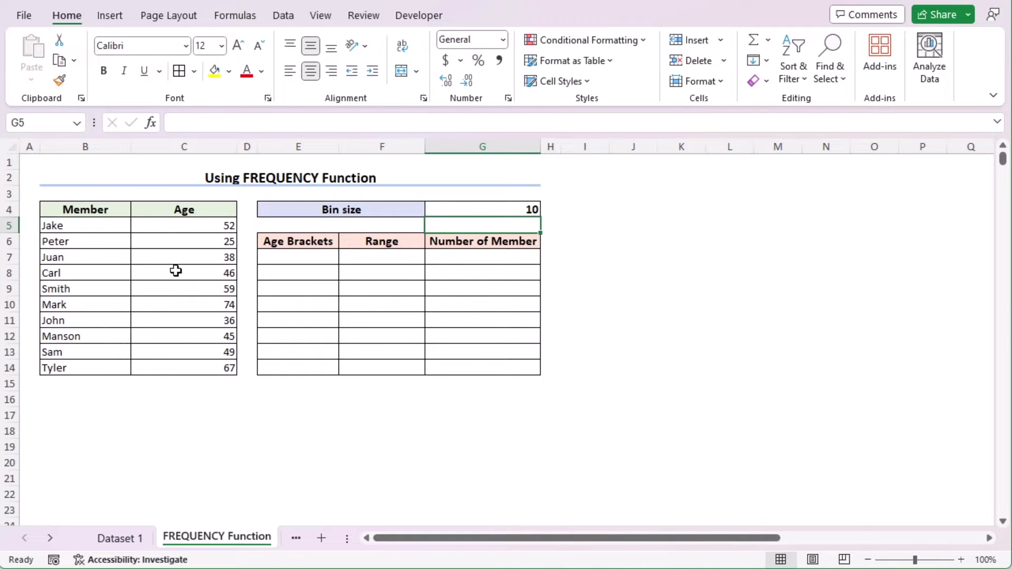
# Enter 20 as the first age bracket in cell E7, just below the youngest member's age
pyautogui.click(194, 240)
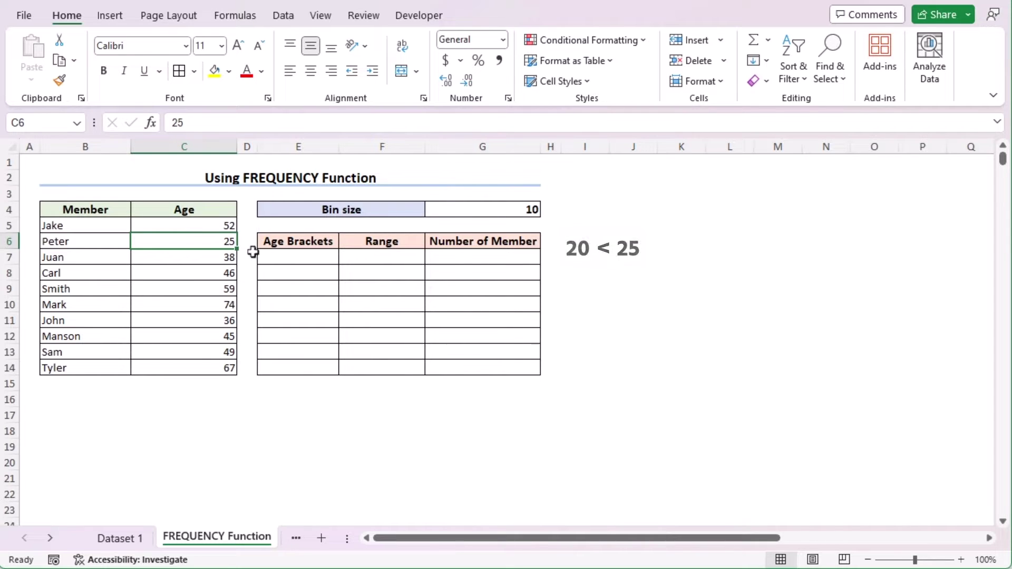
pyautogui.click(282, 259)
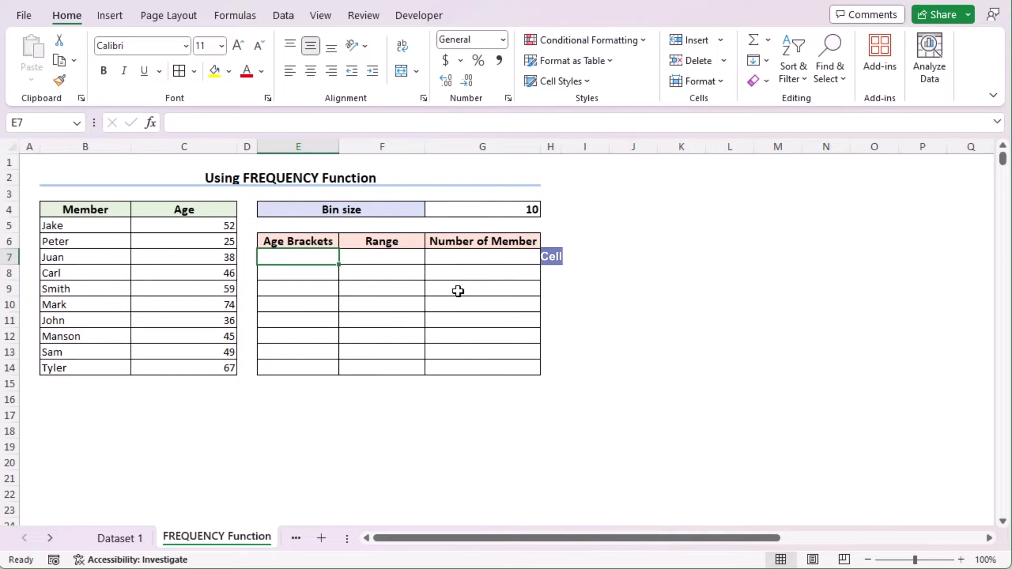
pyautogui.write('20')
pyautogui.press('Return')
# Enter the formula =E7+$G$4 in cell E8 to add the fixed bin size to the previous bracket
pyautogui.write('=')
pyautogui.click(305, 256)
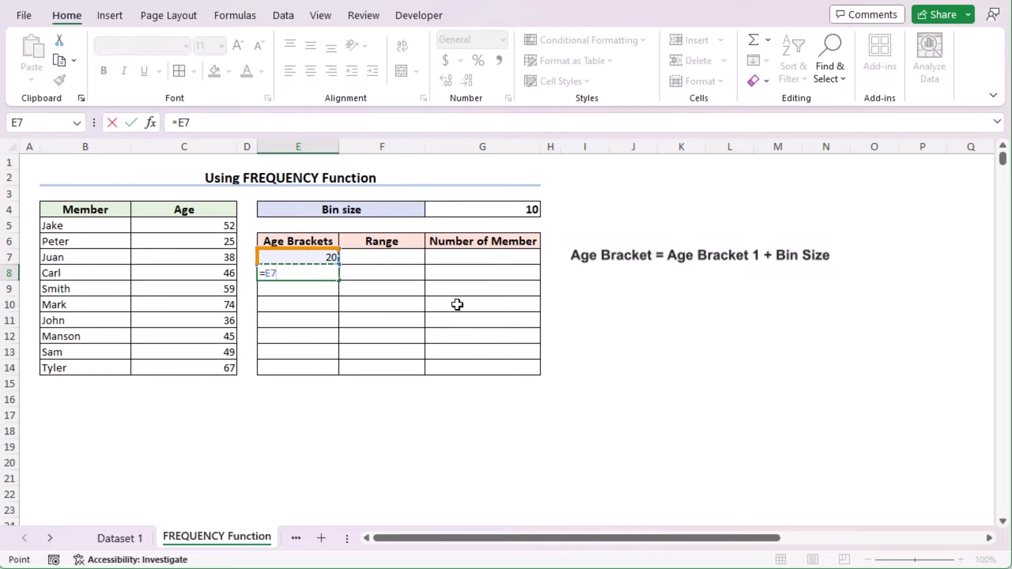
pyautogui.write('+')
pyautogui.click(477, 208)
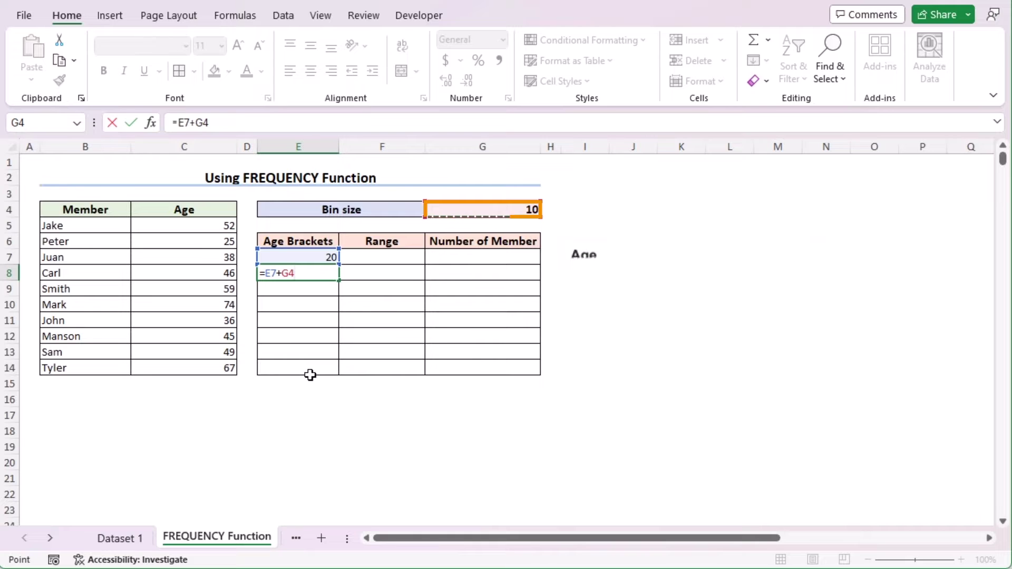
pyautogui.press('F4')
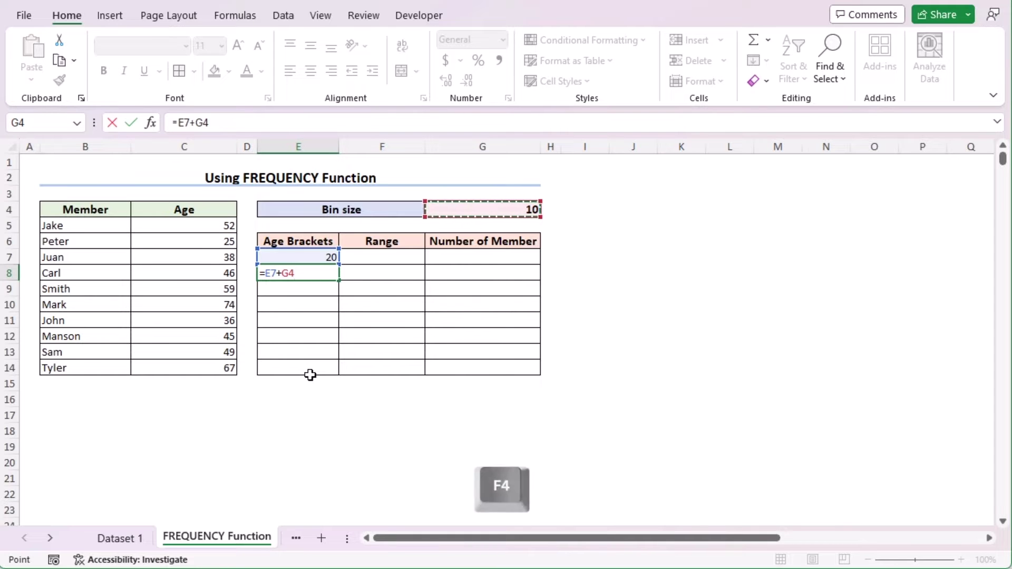
pyautogui.press('Return')
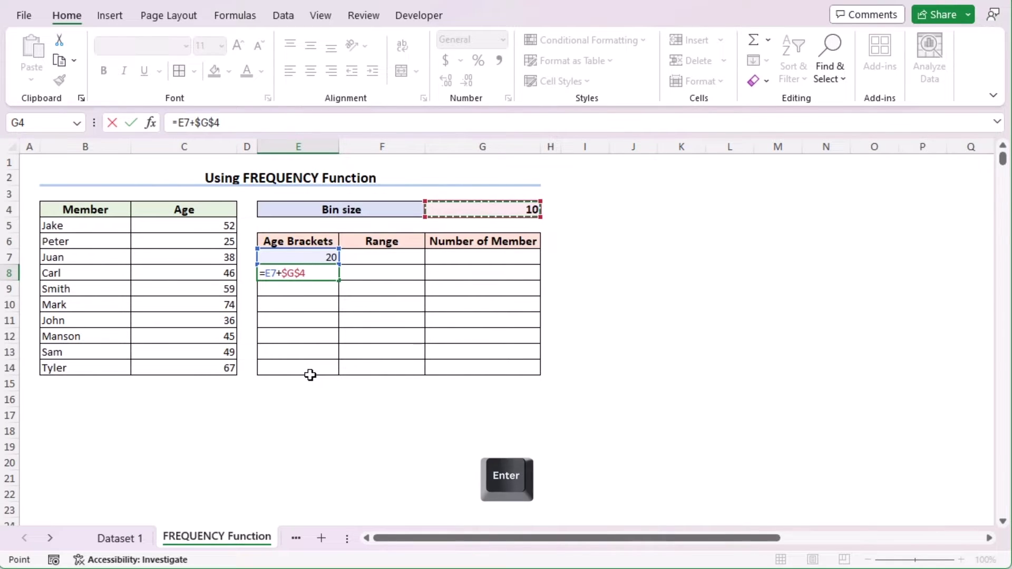
# Fill the E8 bracket formula down to E13 and enter "More" in cell E14
pyautogui.click(321, 273)
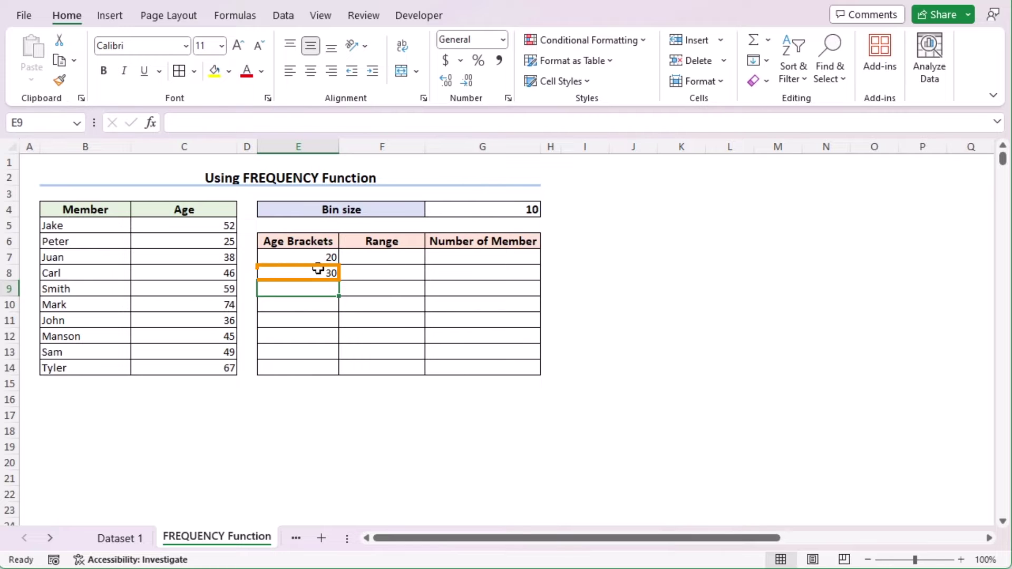
pyautogui.moveTo(338, 280); pyautogui.dragTo(332, 358)
pyautogui.click(289, 368)
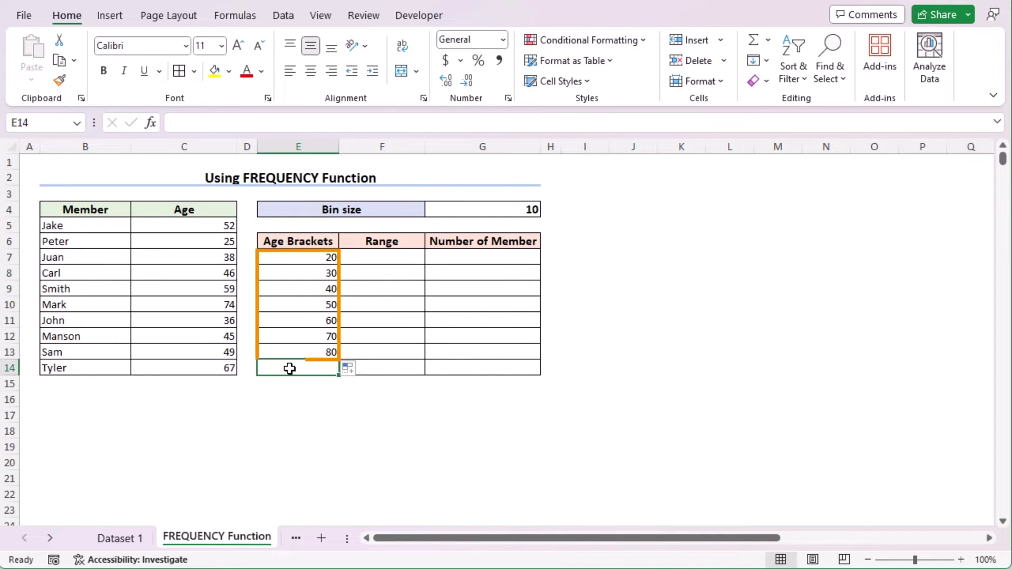
pyautogui.write('More')
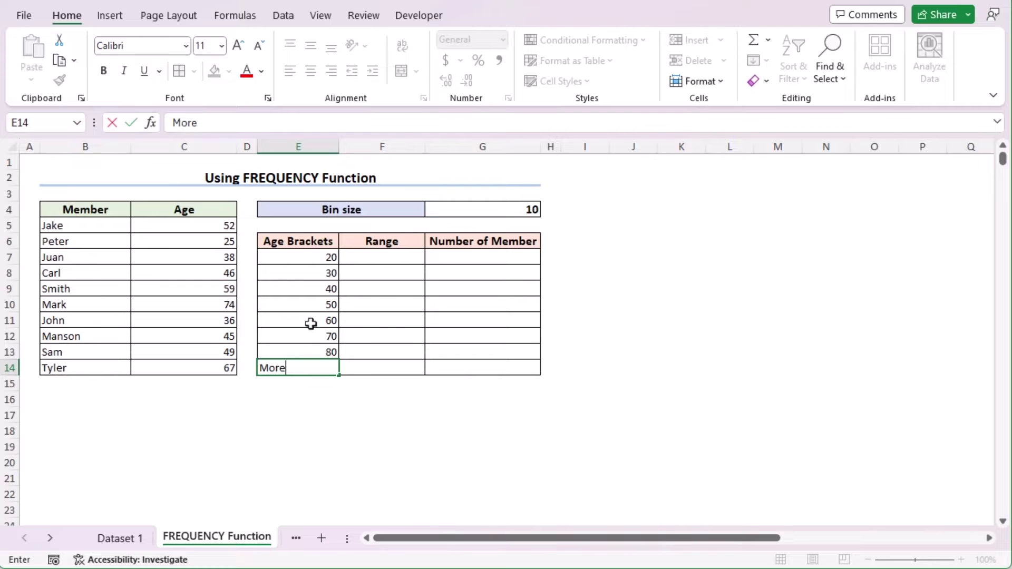
pyautogui.click(343, 262)
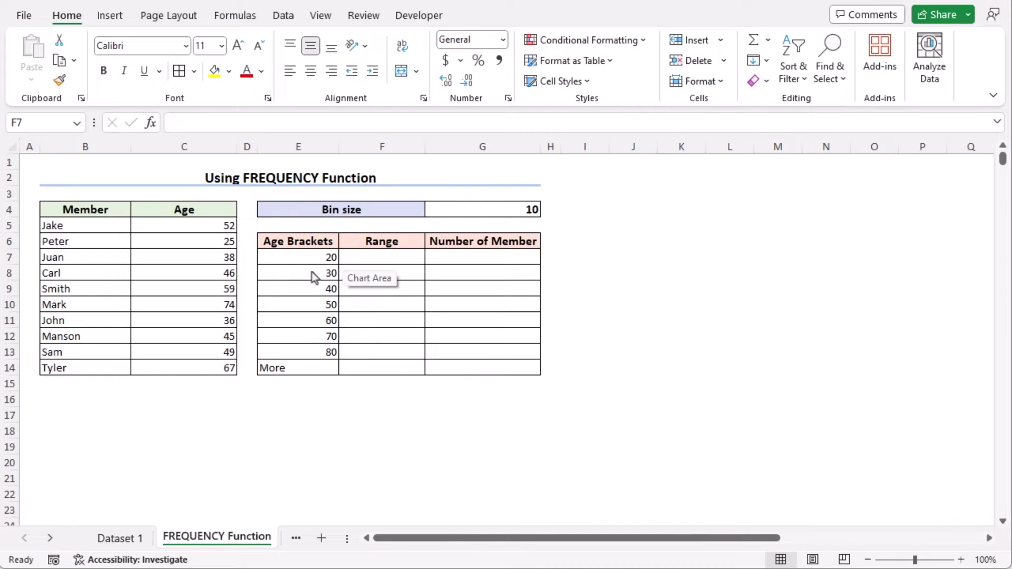
# Enter the range labels <=20, 21-30, 31-40 and 41-50 in cells F7 to F10
pyautogui.click(362, 238)
pyautogui.press('Down')
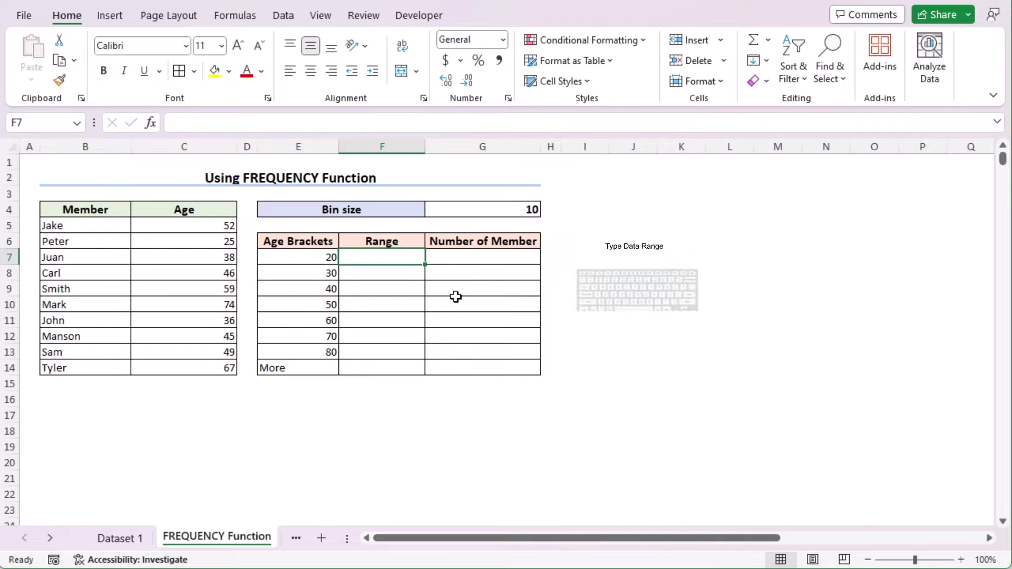
pyautogui.write('<=20')
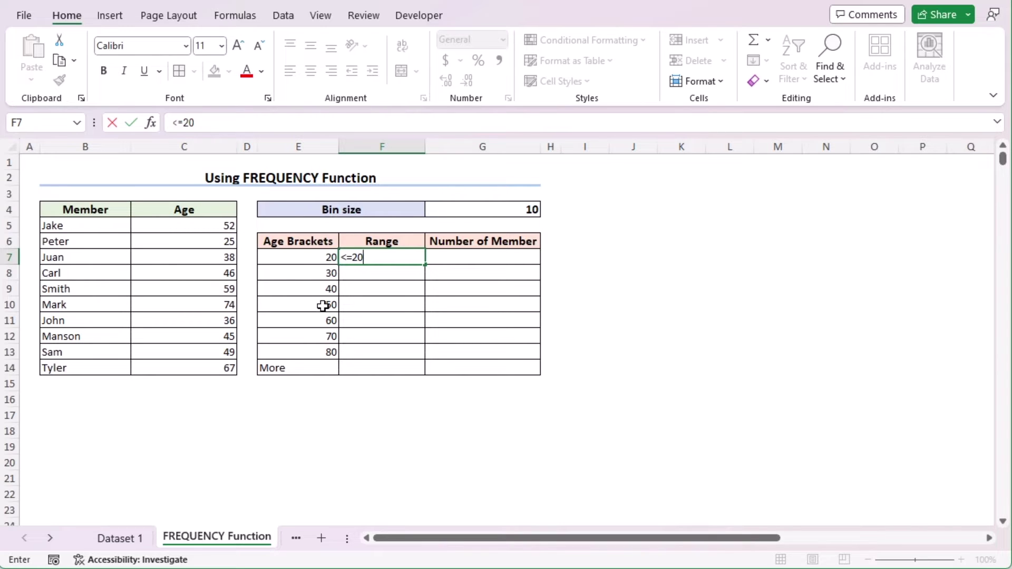
pyautogui.click(369, 274)
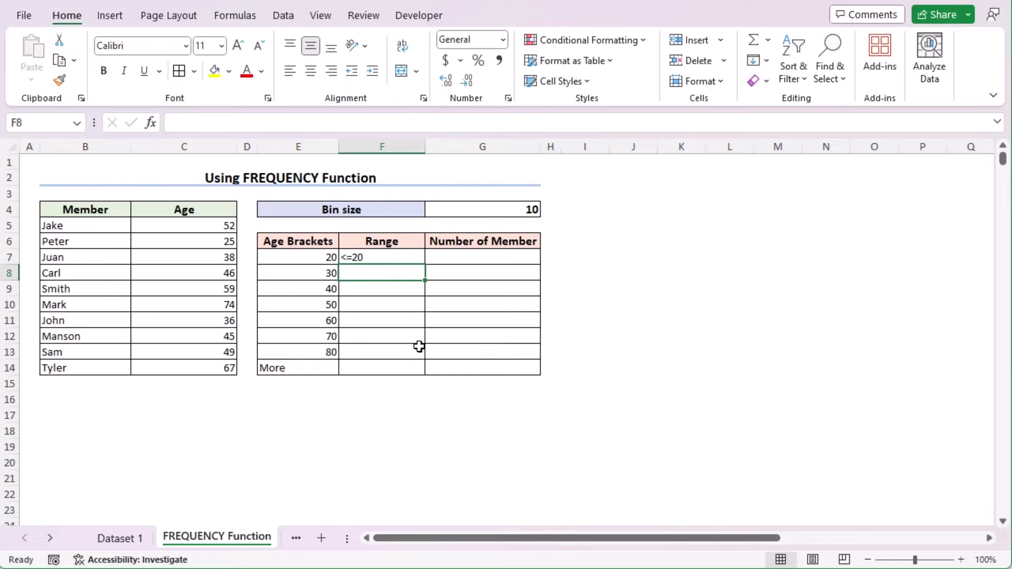
pyautogui.write('21-30')
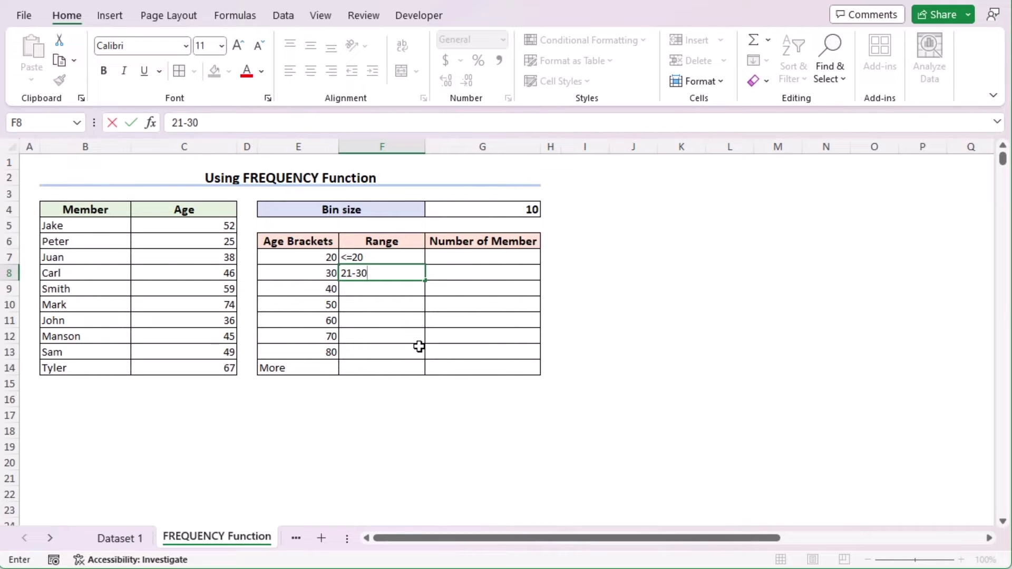
pyautogui.press('Return')
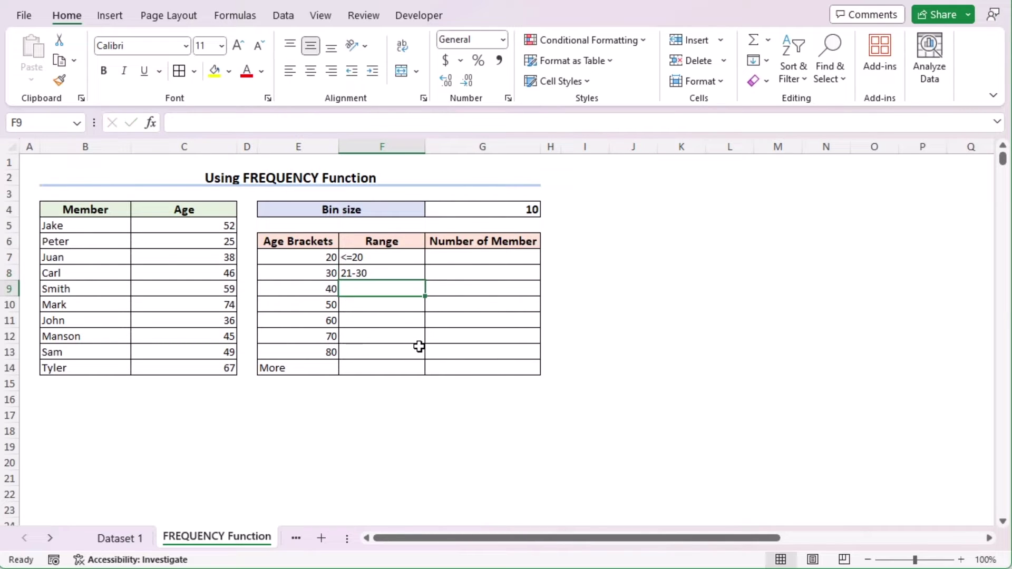
pyautogui.write('31-40')
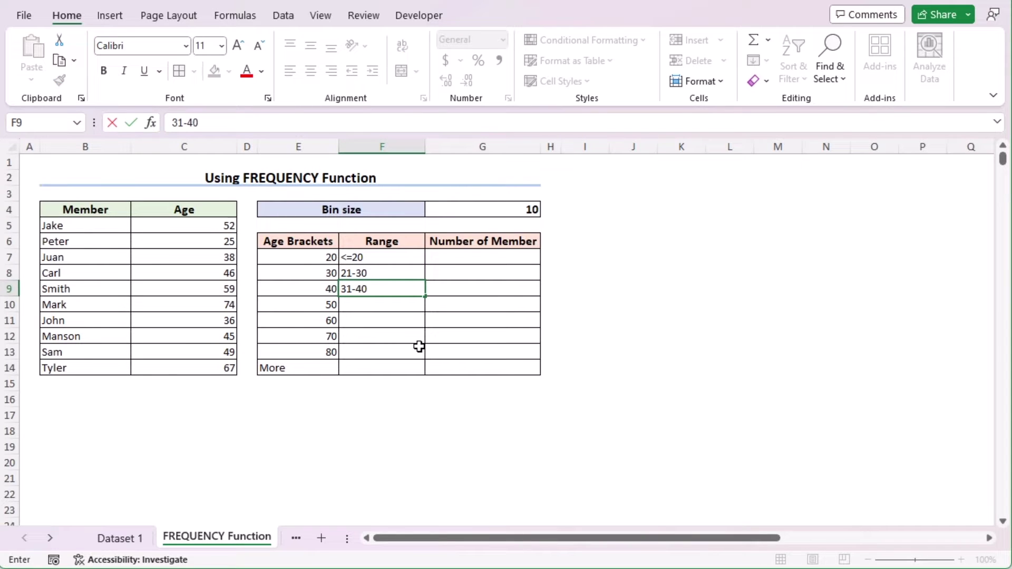
pyautogui.press('Return')
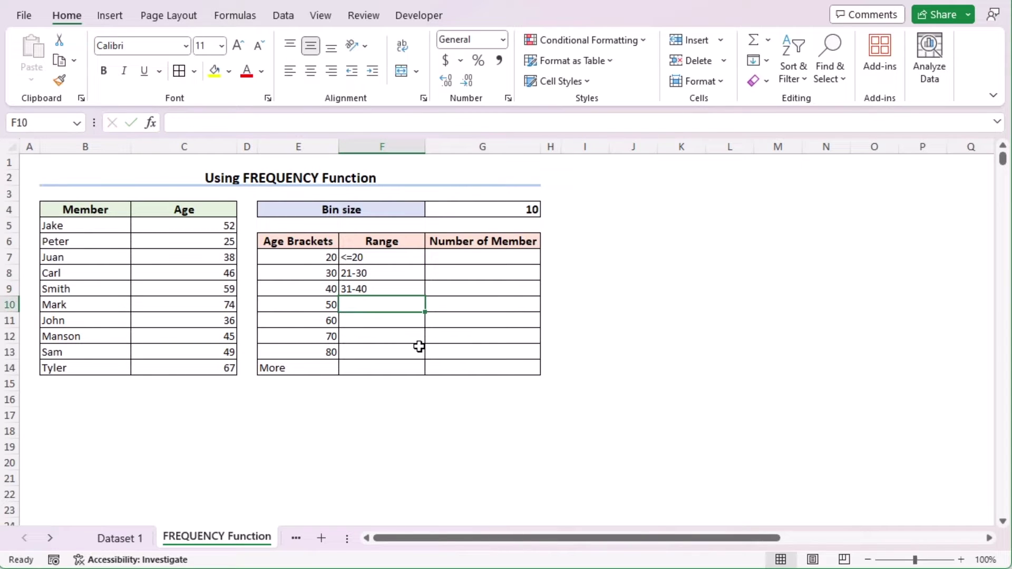
pyautogui.write('41-50')
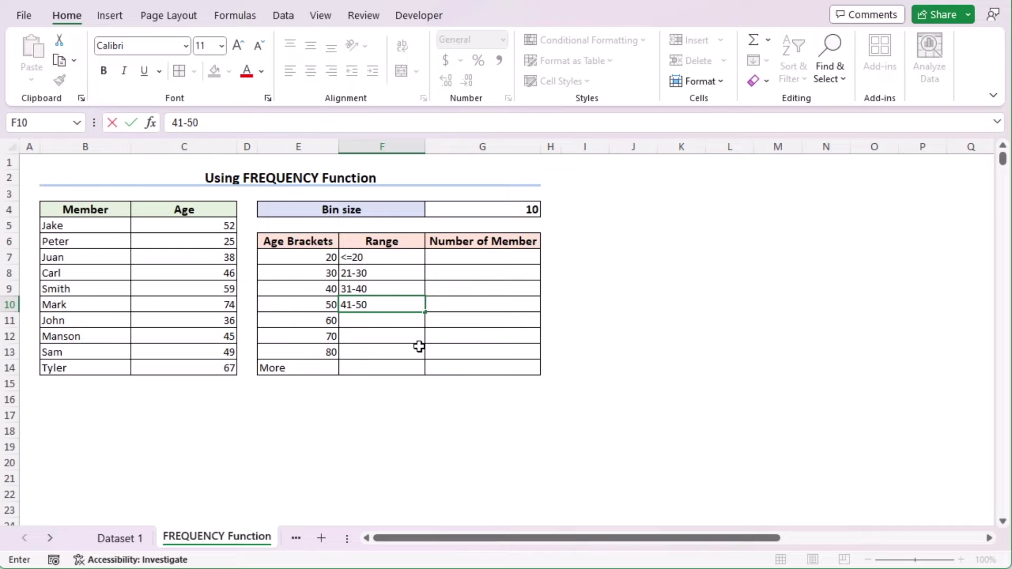
pyautogui.press('Return')
# Enter the range labels 51-60, 61-70, 71-80 and >=80 in cells F11 to F14
pyautogui.write('51')
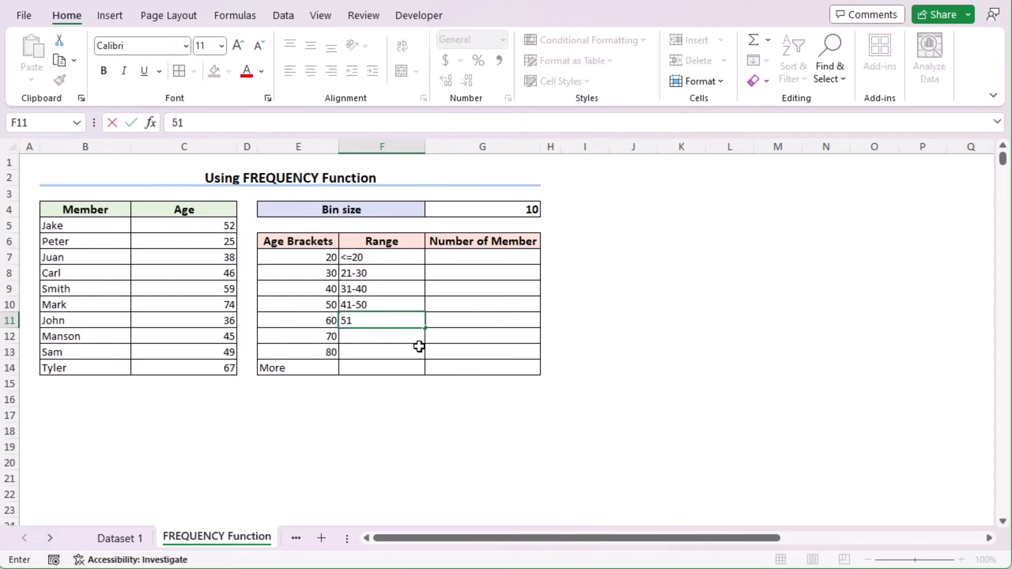
pyautogui.write('-60')
pyautogui.press('Return')
pyautogui.write('61-7')
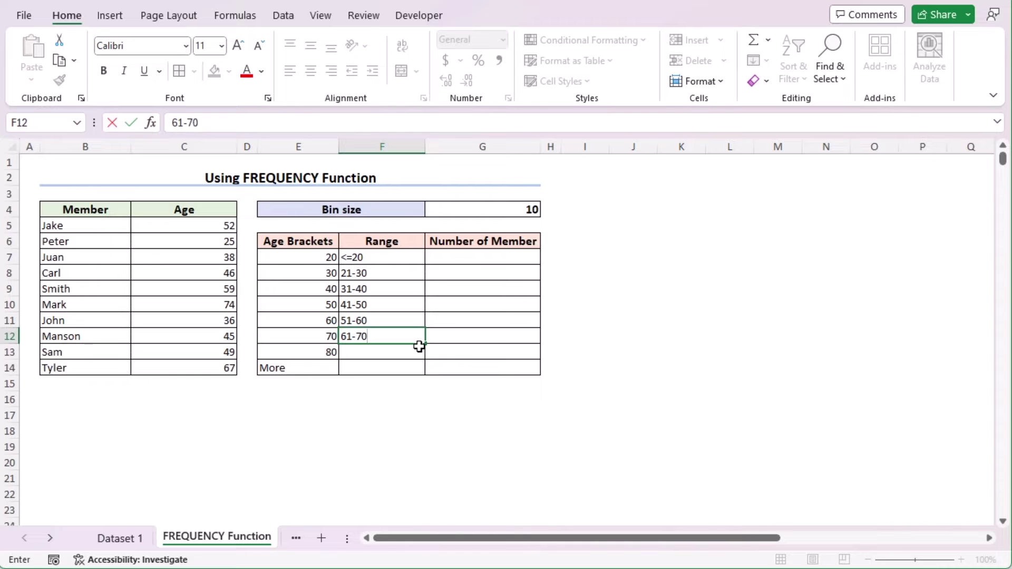
pyautogui.write('0')
pyautogui.press('Return')
pyautogui.write('71')
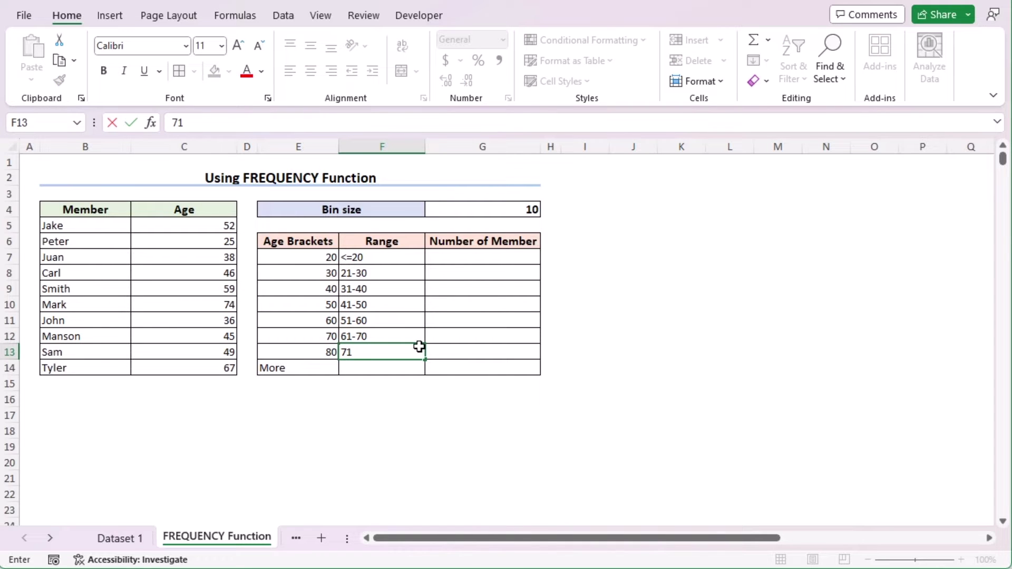
pyautogui.write('-80')
pyautogui.press('Return')
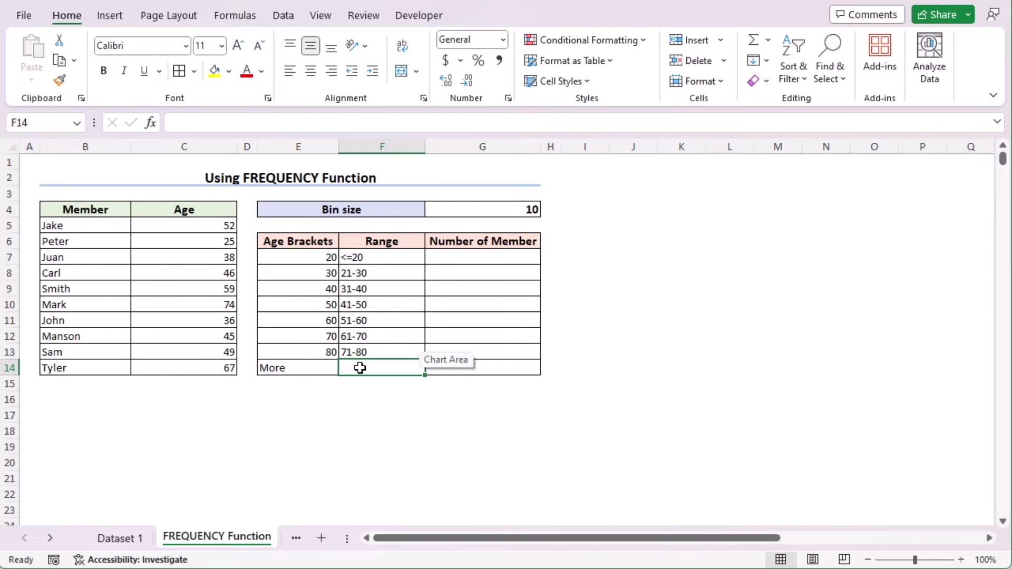
pyautogui.write('>=80')
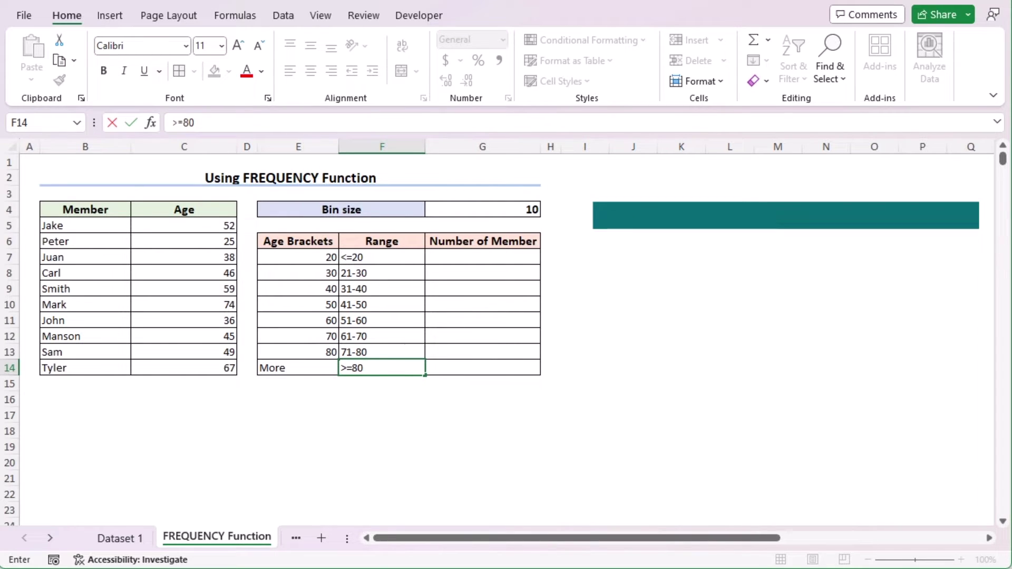
pyautogui.hotkey('ctrl', 'Return')
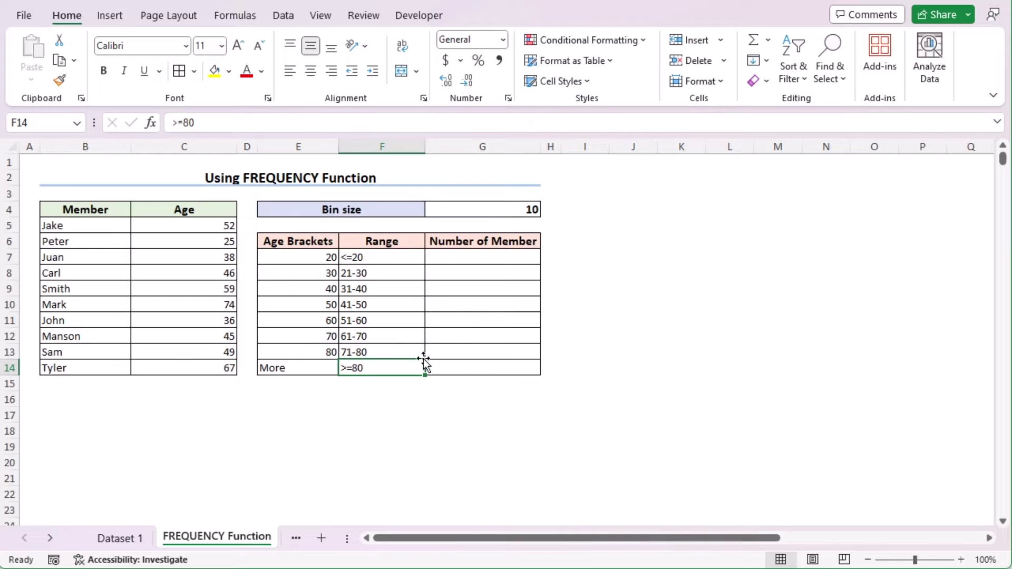
# Enter the formula =FREQUENCY(C5:C14,E7:E13) in cell G7 to count the members in each age bracket
pyautogui.click(454, 258)
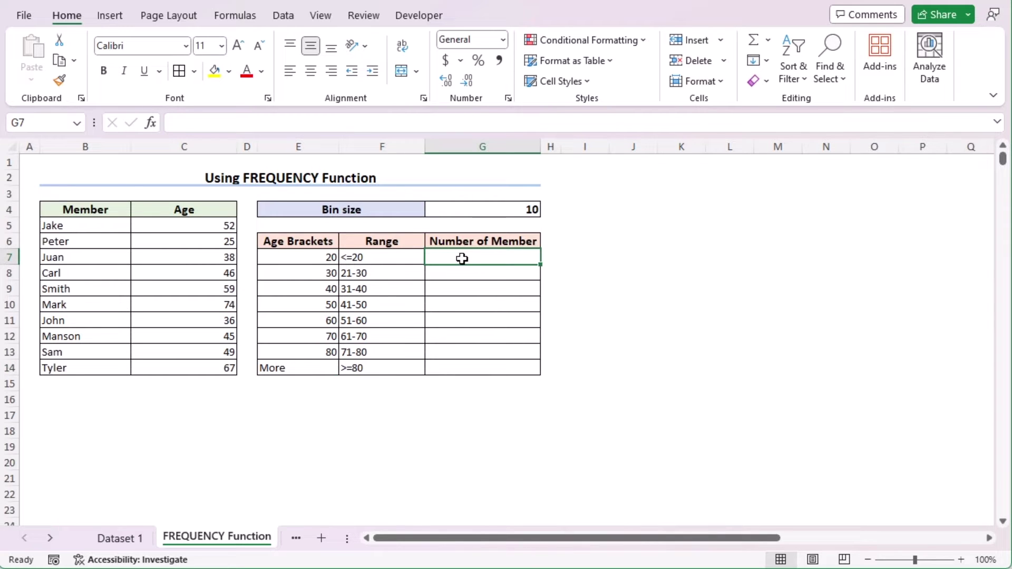
pyautogui.write('=')
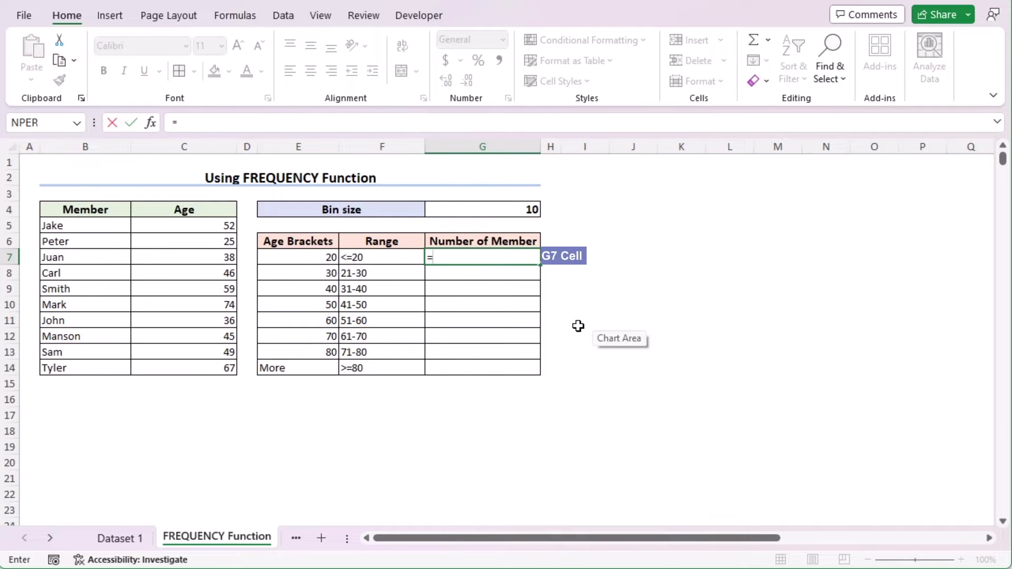
pyautogui.write('FREQUENCY')
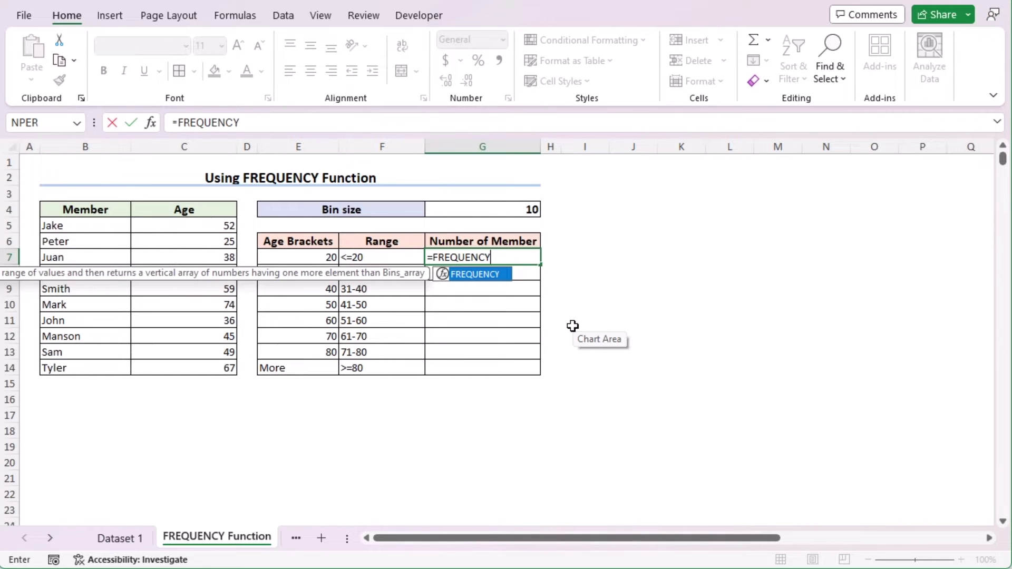
pyautogui.write('(')
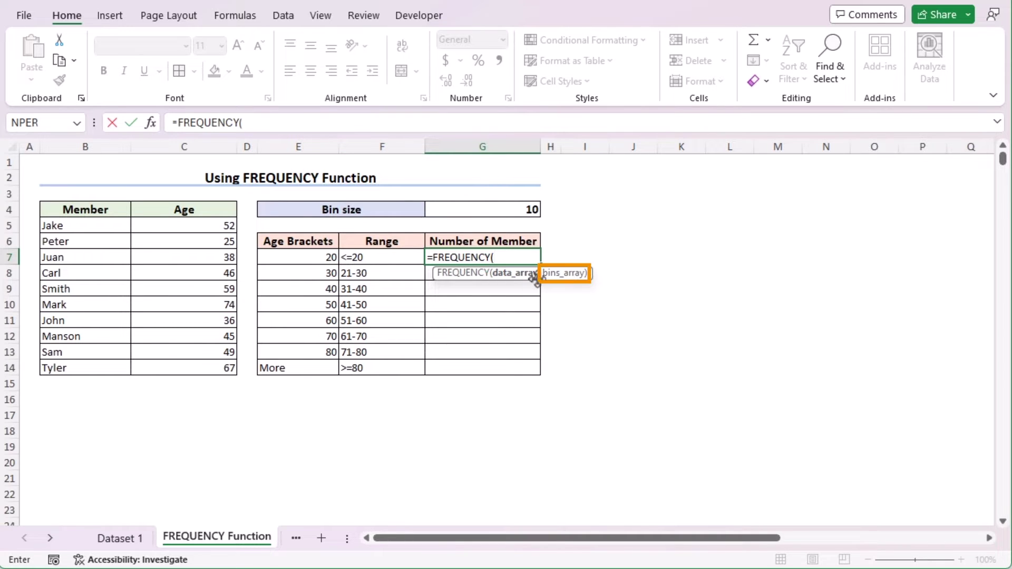
pyautogui.click(174, 223)
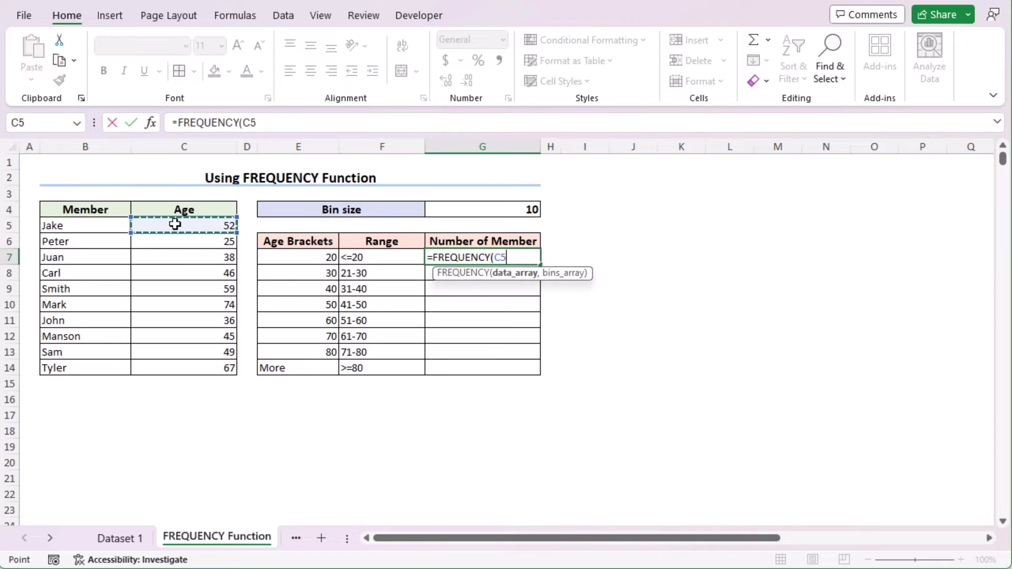
pyautogui.keyDown('shift'); pyautogui.click(179, 368); pyautogui.keyUp('shift')
pyautogui.write(',')
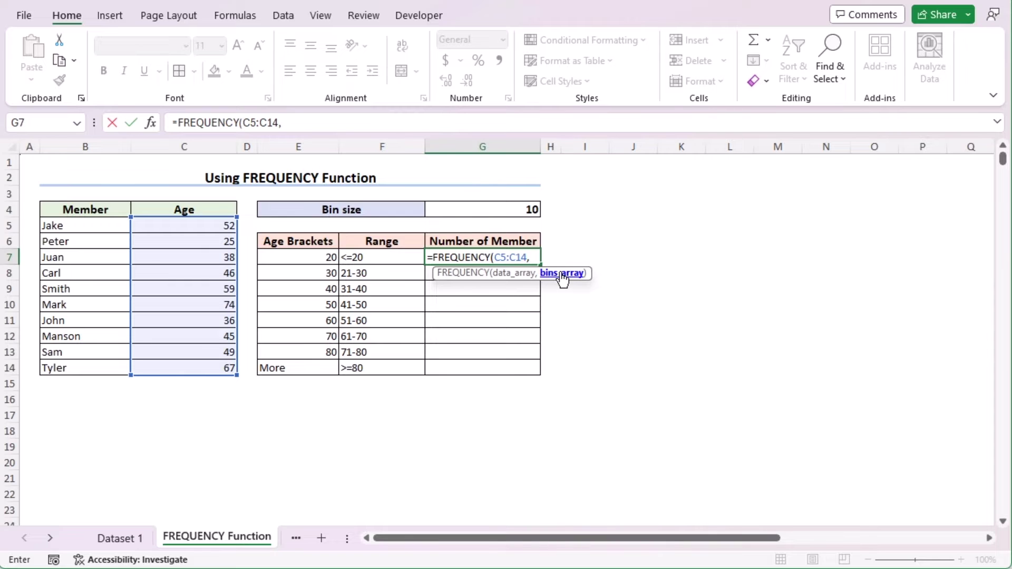
pyautogui.moveTo(291, 258); pyautogui.dragTo(295, 352)
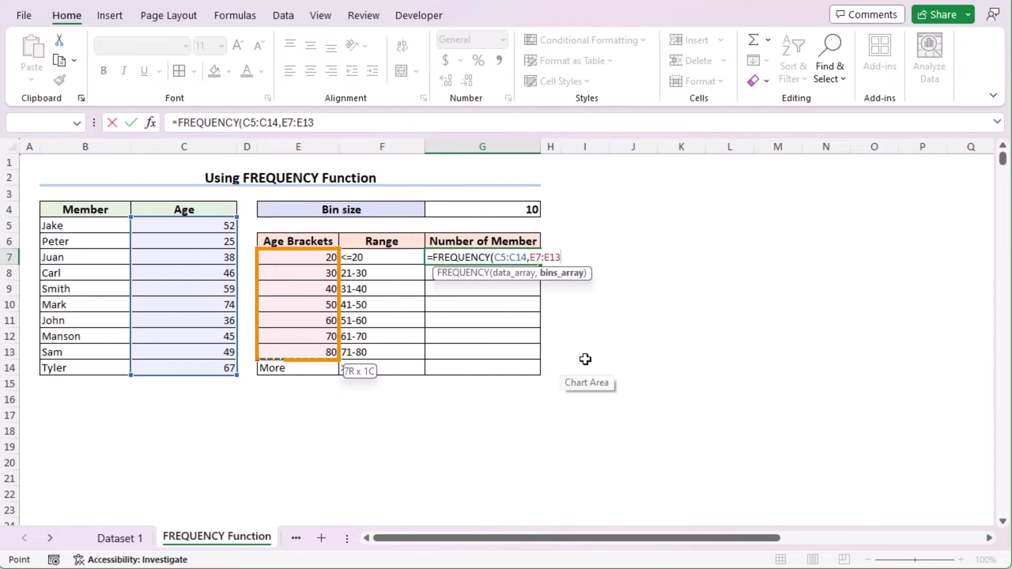
pyautogui.write(')')
pyautogui.press('Return')
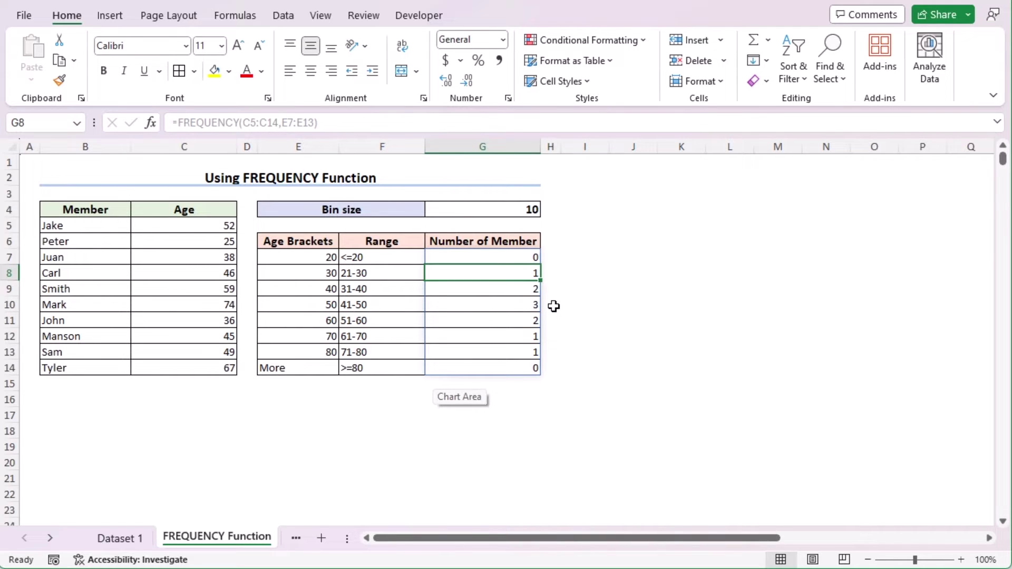
pyautogui.click(453, 368)
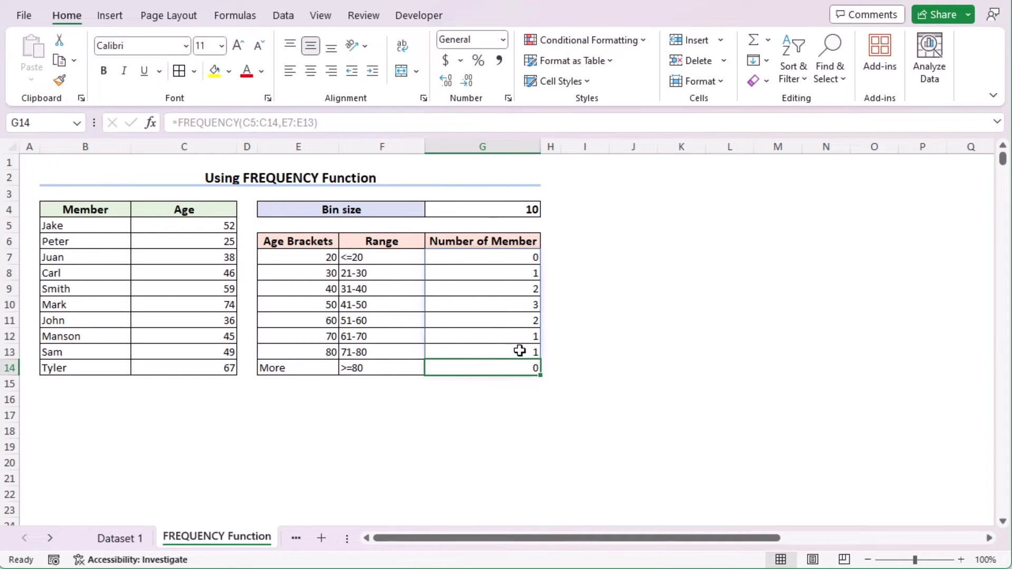
pyautogui.click(387, 368)
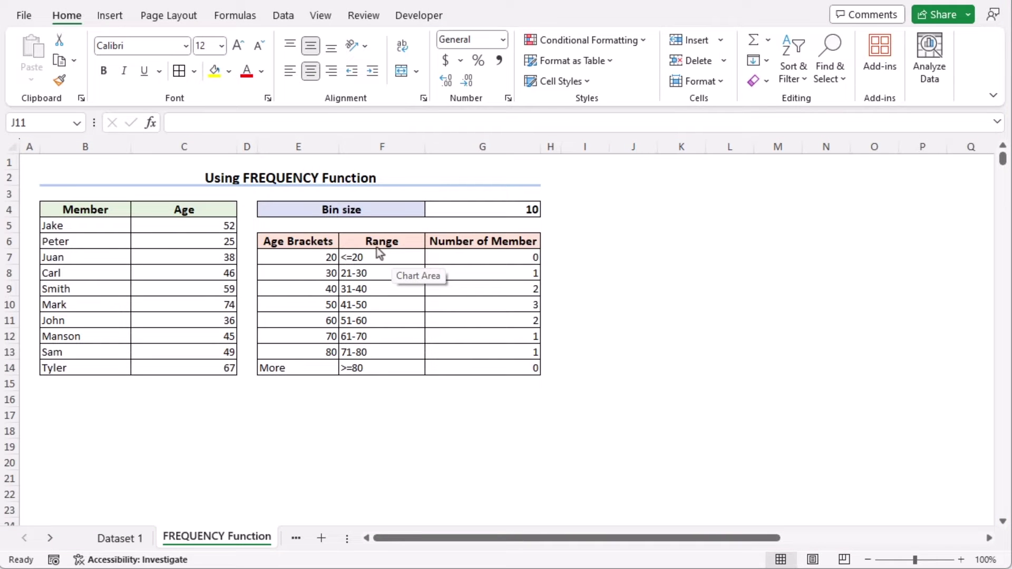
# Insert a 2-D clustered column chart from the range F6:G14 and move it beside the frequency table
pyautogui.click(370, 241)
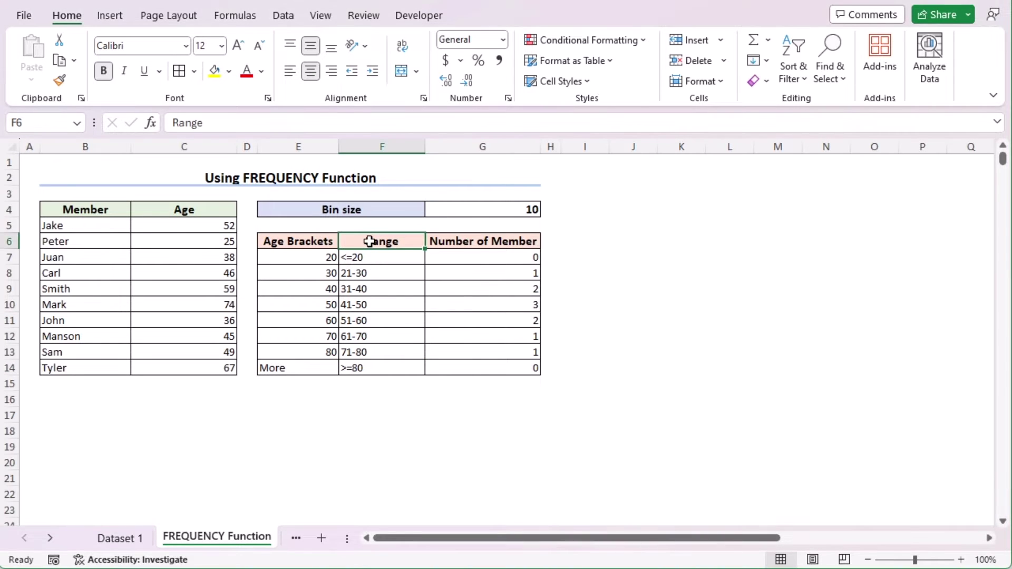
pyautogui.moveTo(369, 241); pyautogui.dragTo(497, 367)
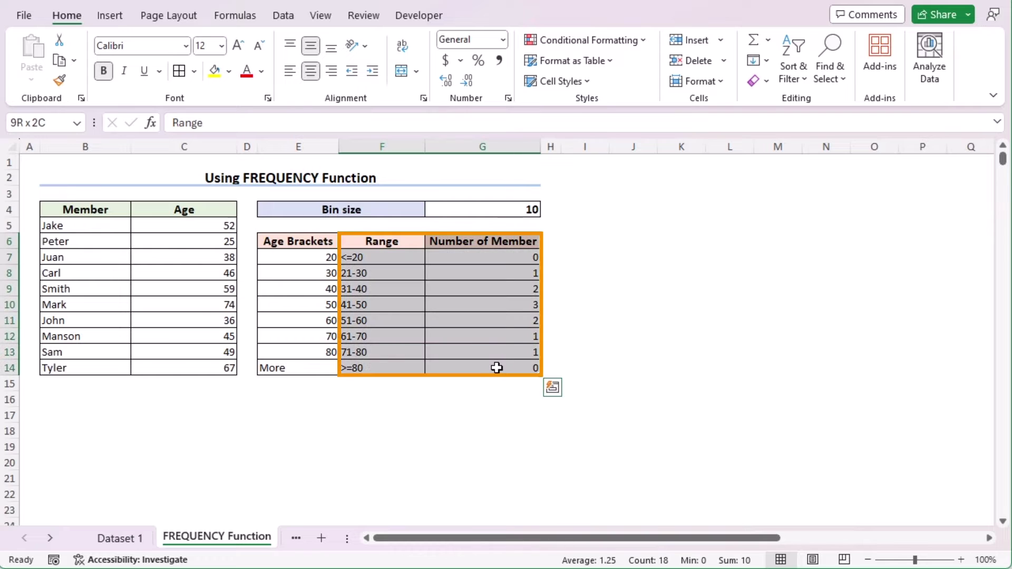
pyautogui.click(110, 17)
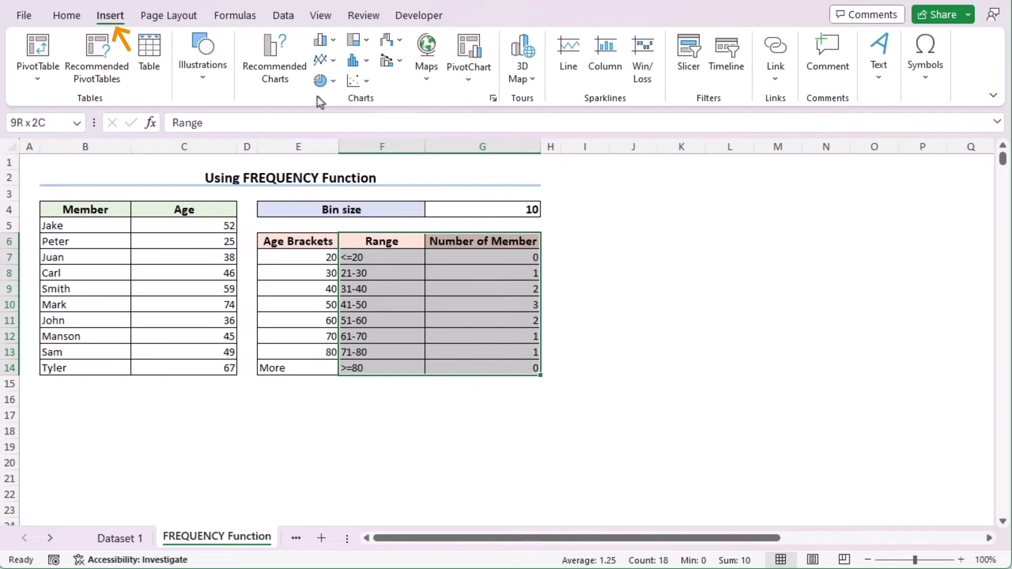
pyautogui.click(332, 43)
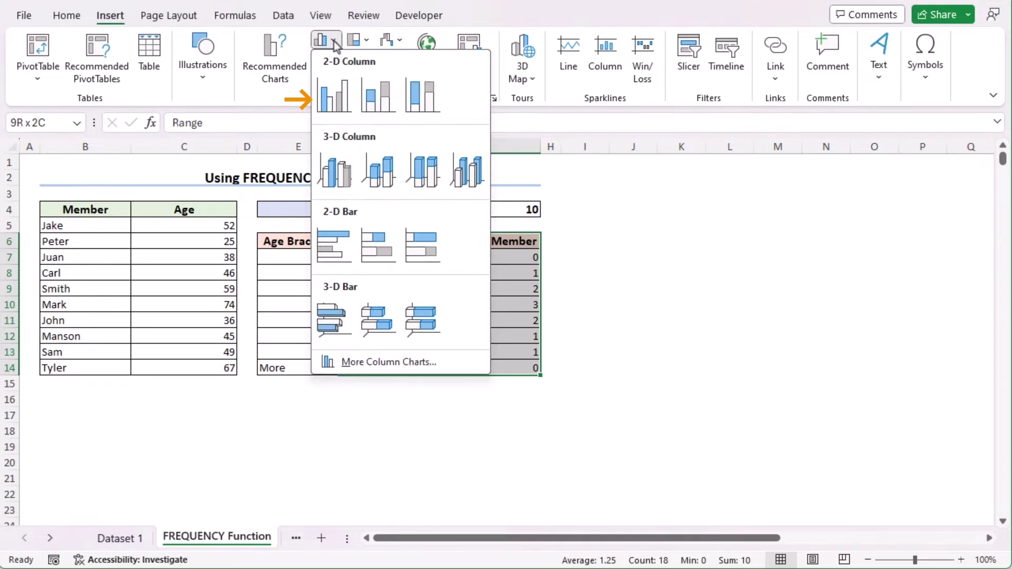
pyautogui.click(337, 101)
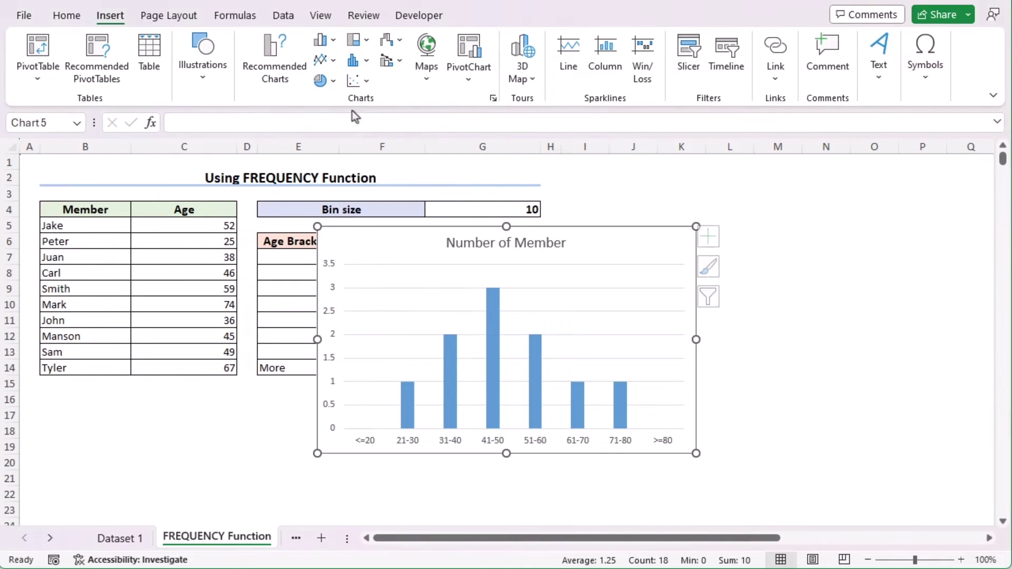
pyautogui.moveTo(530, 226); pyautogui.dragTo(772, 182)
# Set the gap width of the chart's Number of Member data series to 0%
pyautogui.doubleClick(735, 290)
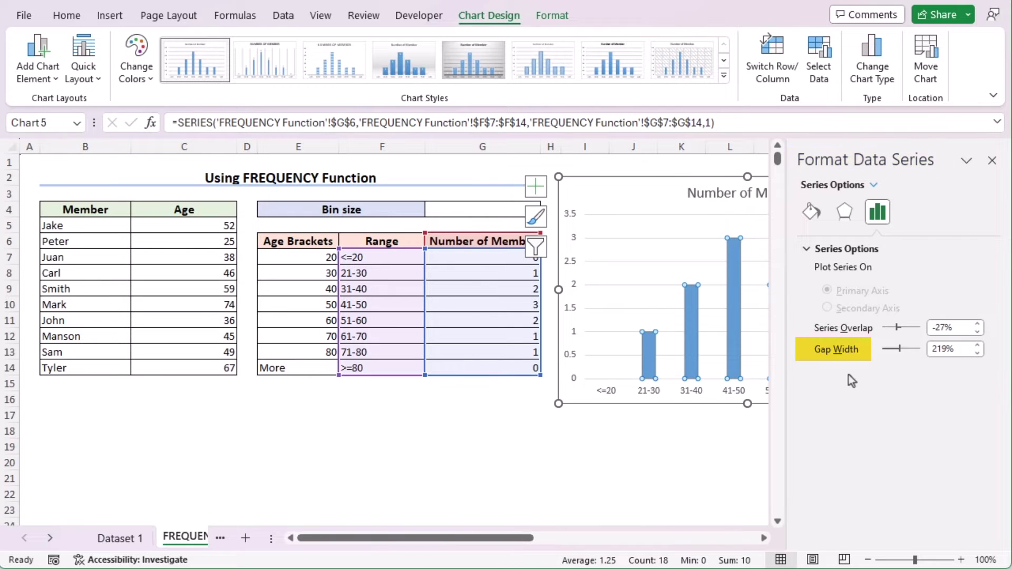
pyautogui.doubleClick(957, 348)
pyautogui.write('0')
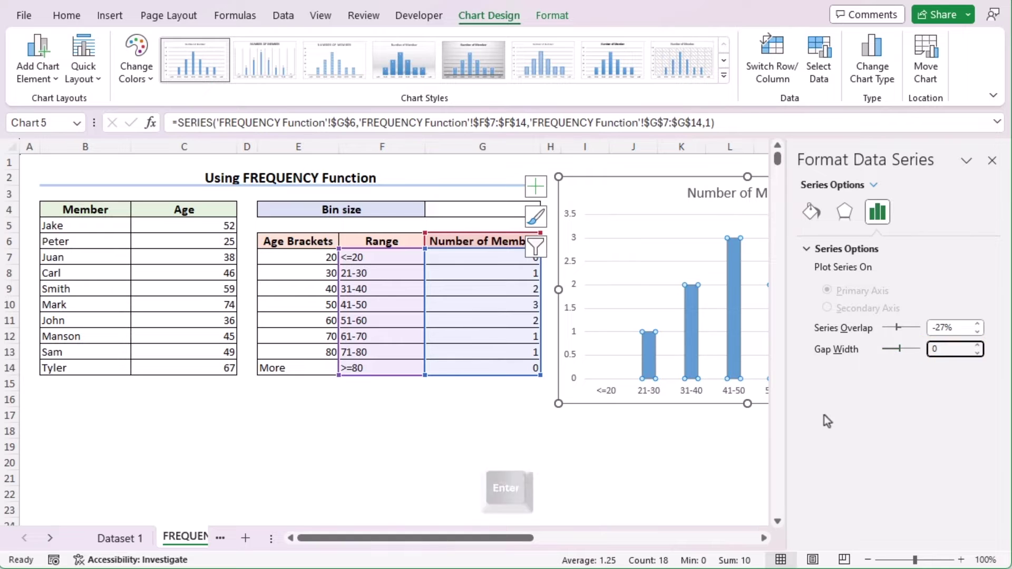
pyautogui.press('Return')
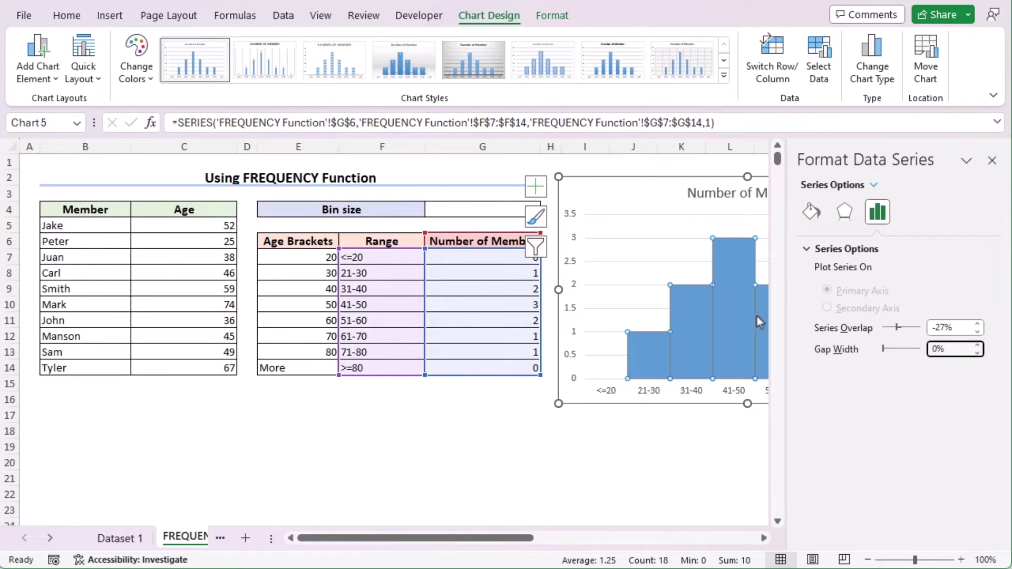
# Give the data series columns a solid line border in Black, Text 1, and close the series formatting
pyautogui.click(811, 212)
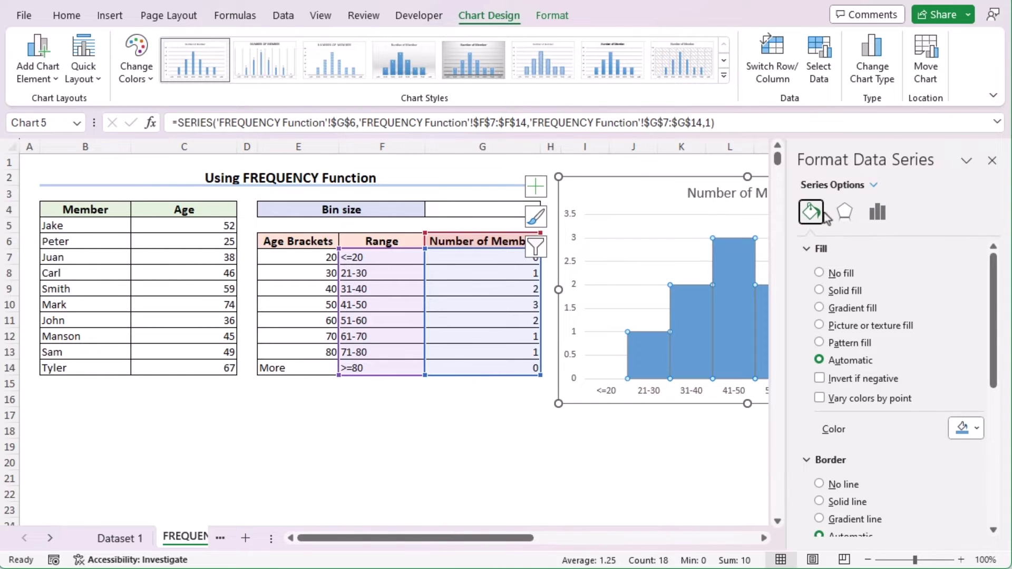
pyautogui.scroll(-3, 854, 456)
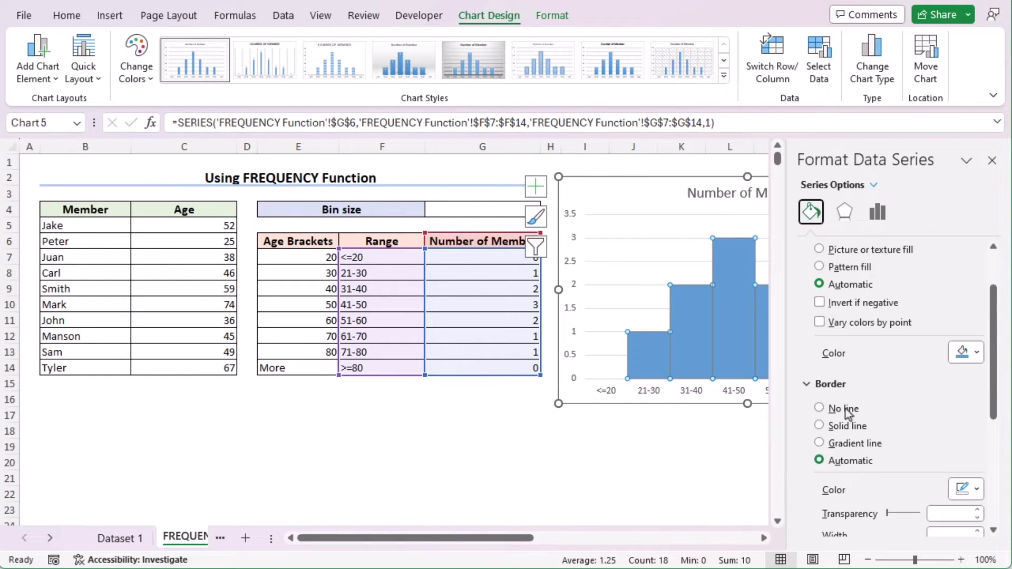
pyautogui.click(819, 426)
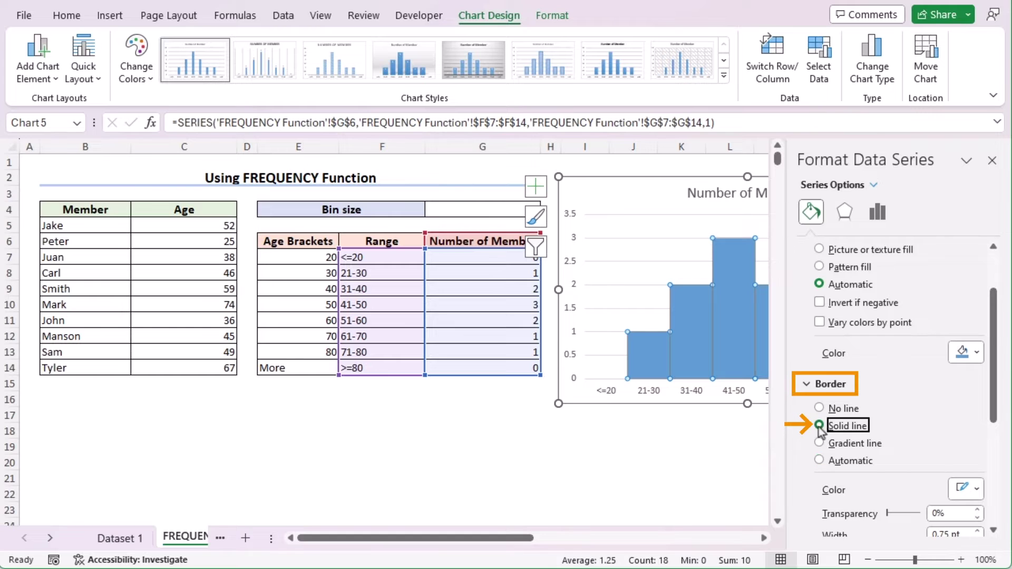
pyautogui.click(976, 490)
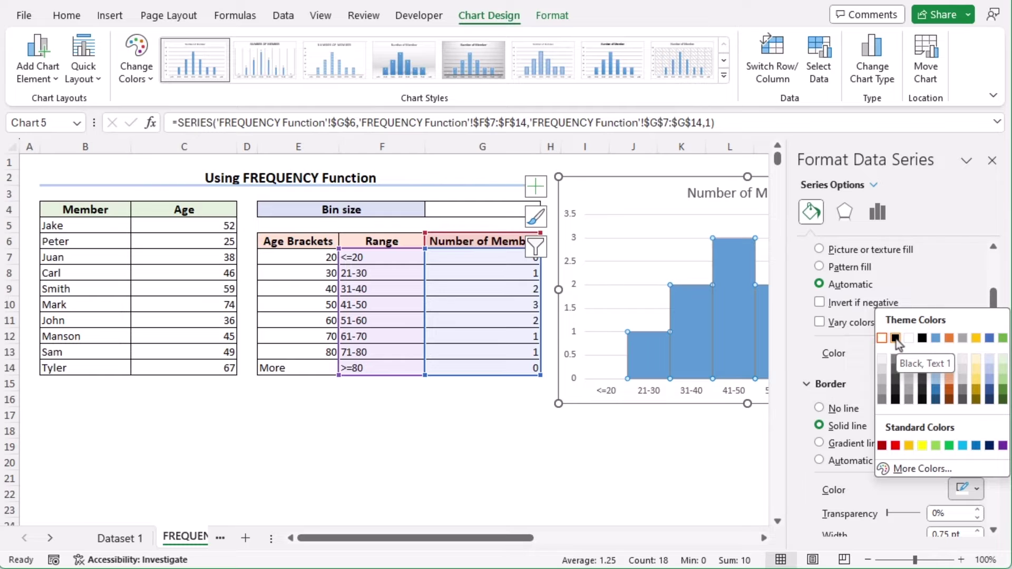
pyautogui.click(896, 338)
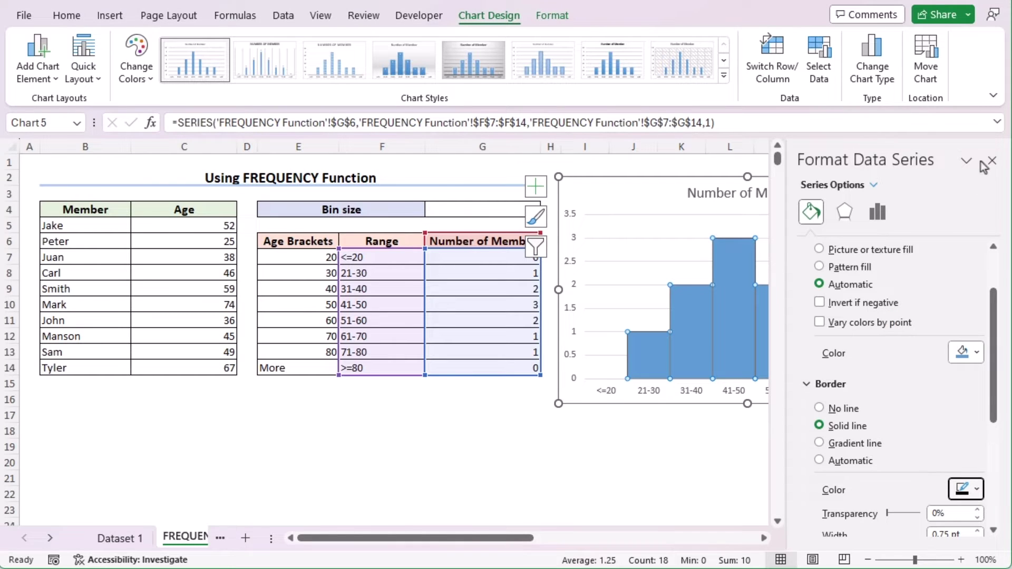
pyautogui.press('Return')
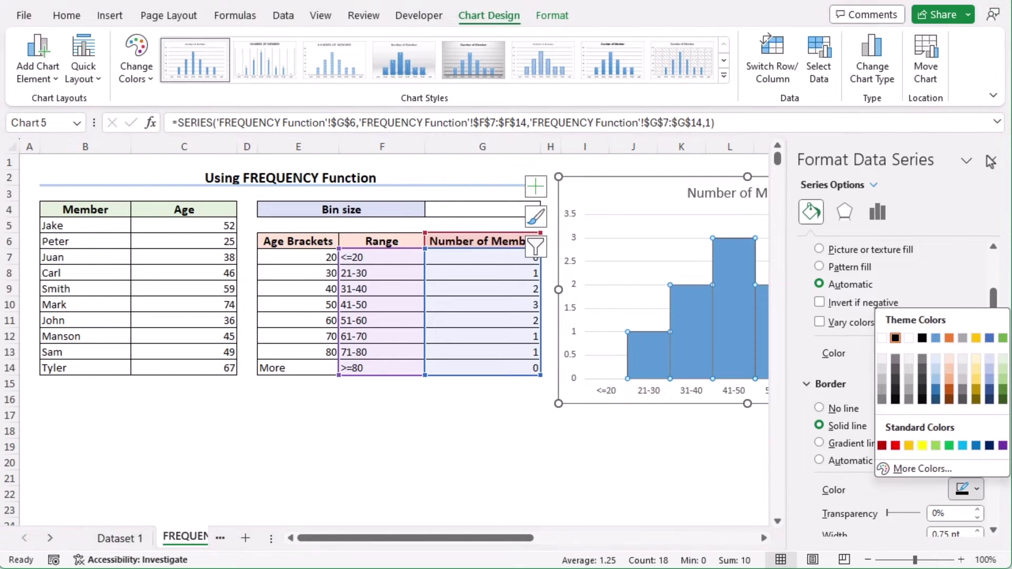
pyautogui.click(992, 162)
pyautogui.click(482, 414)
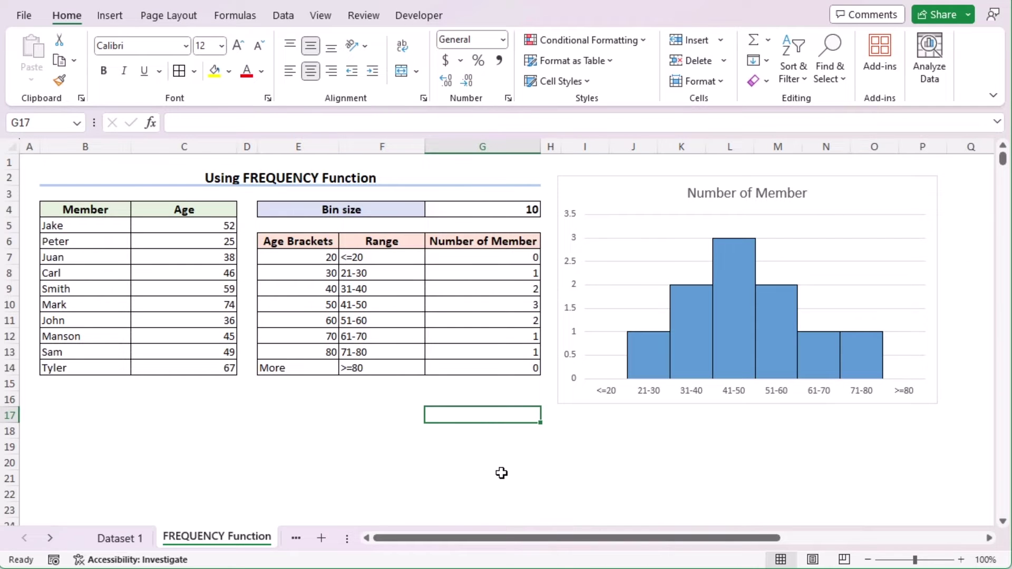
pyautogui.click(732, 335)
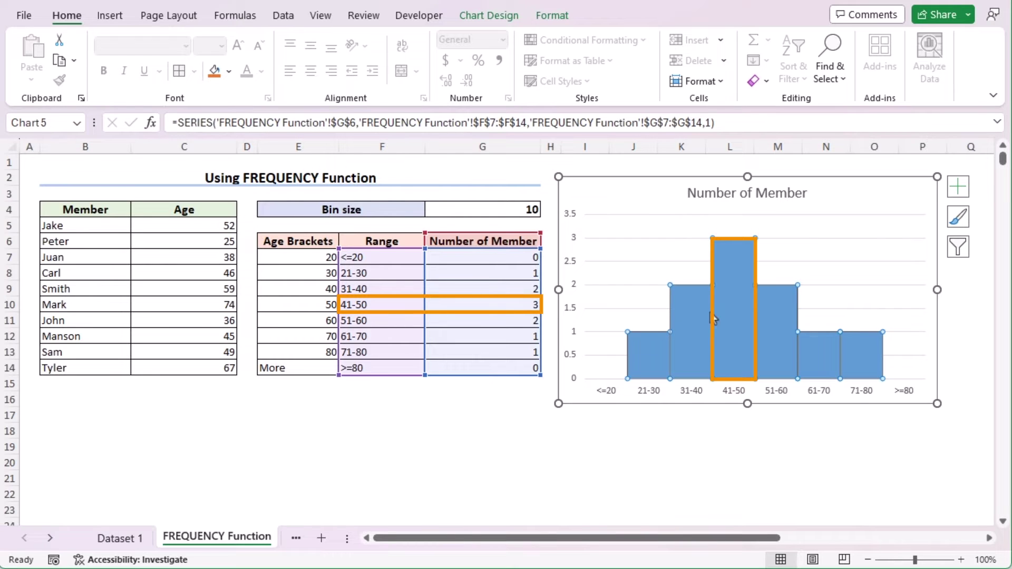
pyautogui.moveTo(729, 294)
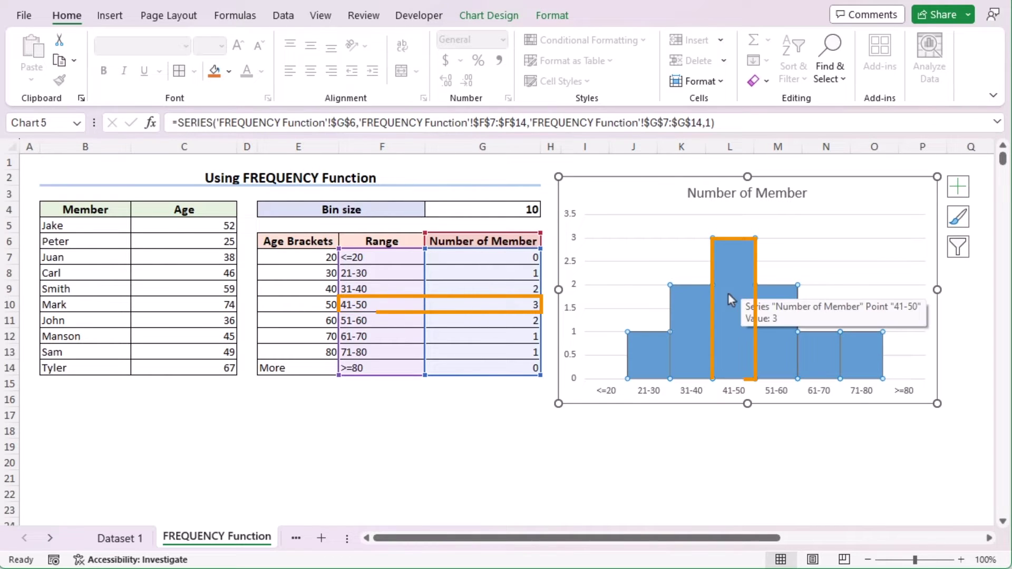
pyautogui.moveTo(731, 356)
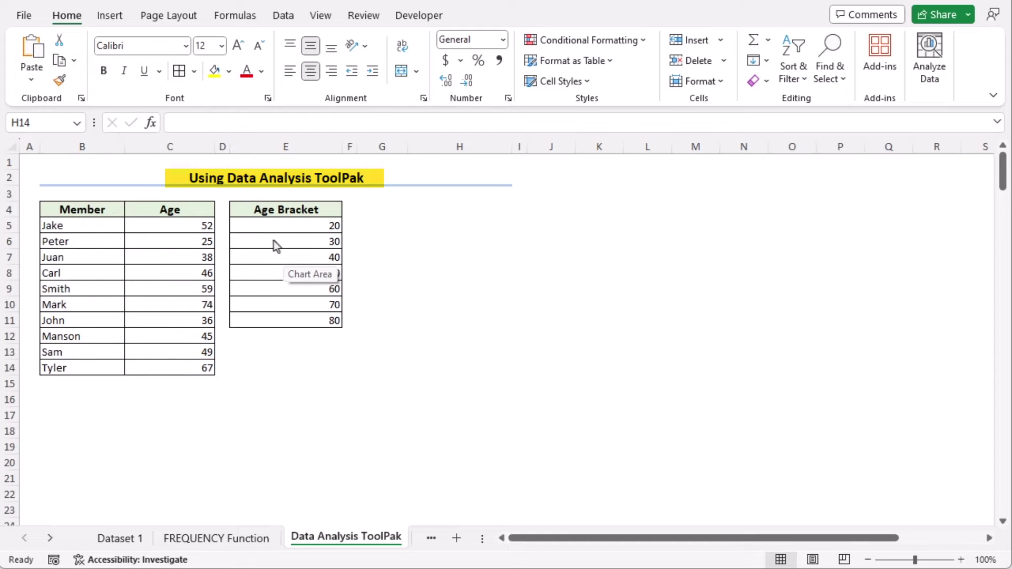
pyautogui.click(325, 205)
pyautogui.click(319, 148)
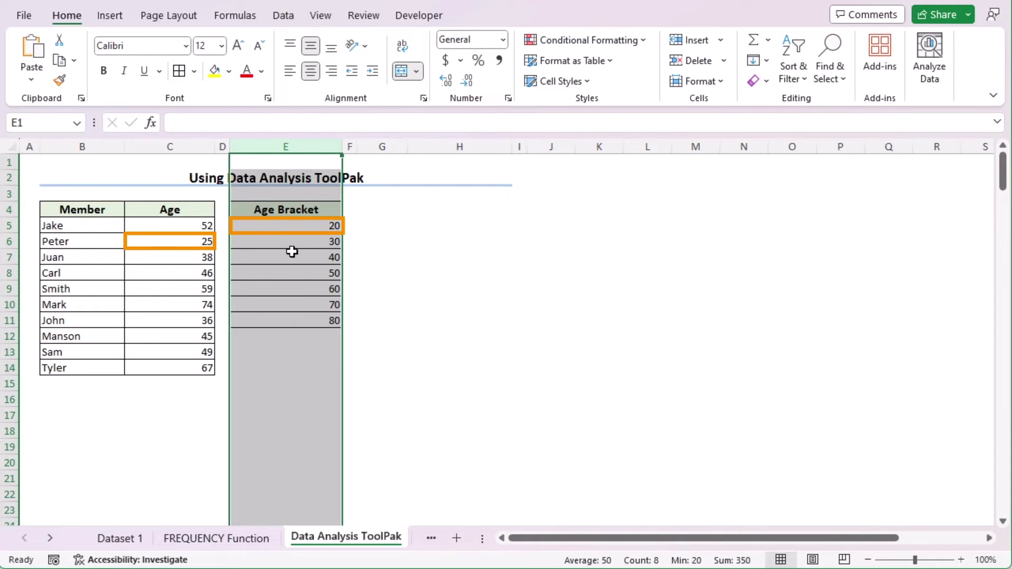
pyautogui.click(307, 245)
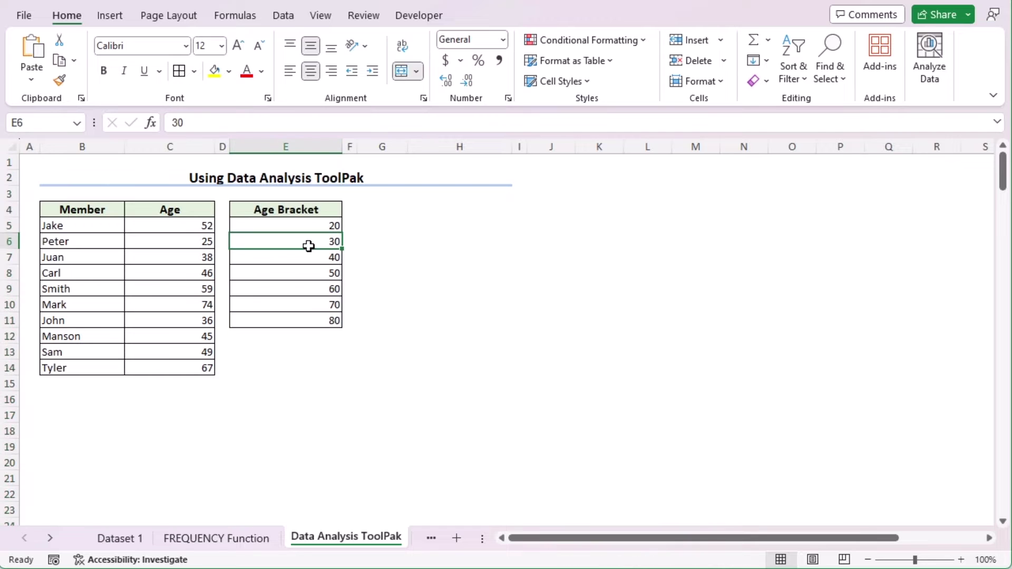
pyautogui.click(296, 318)
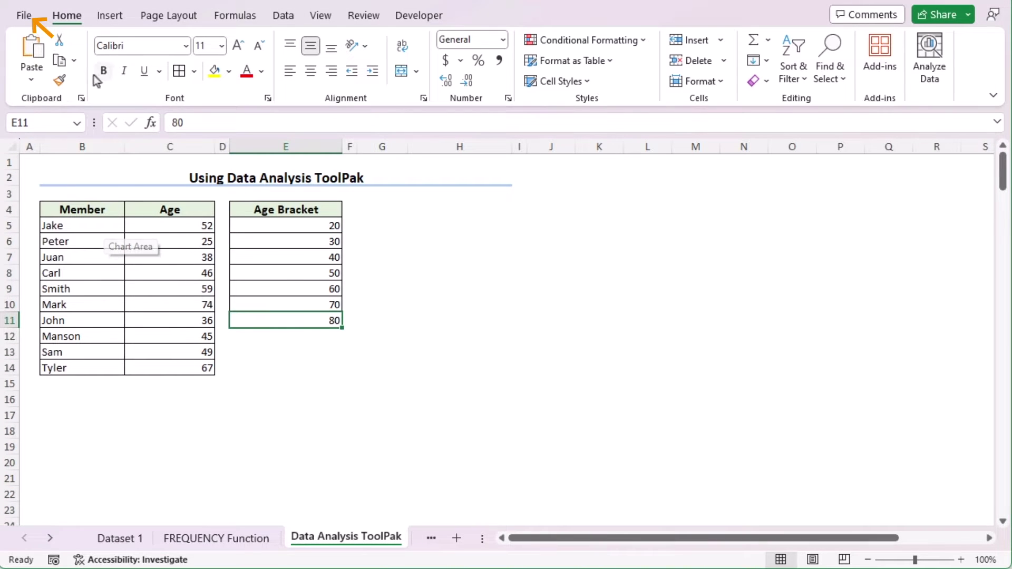
# Enable the Analysis ToolPak add-in through the Excel Add-ins management options
pyautogui.click(24, 16)
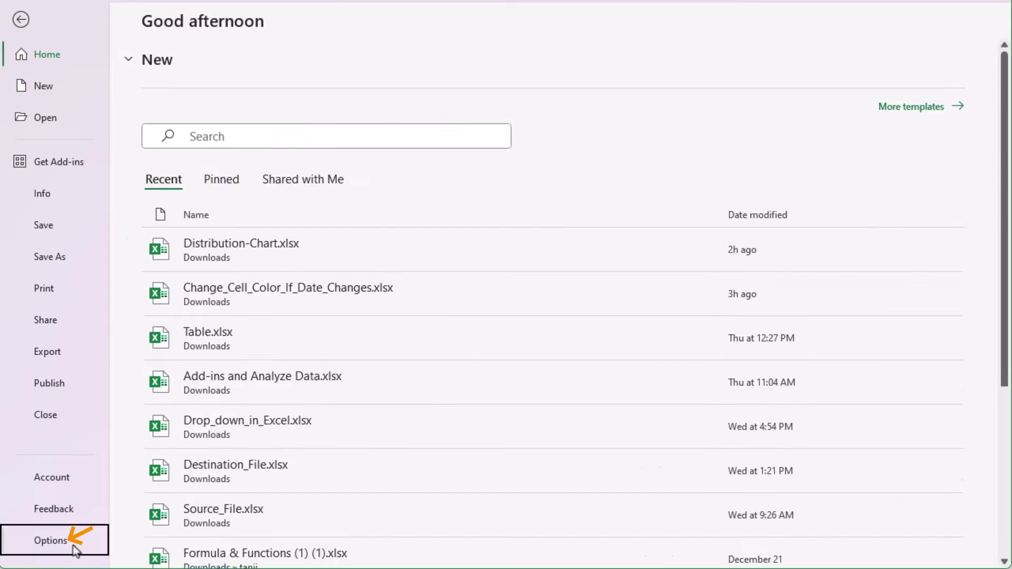
pyautogui.click(75, 545)
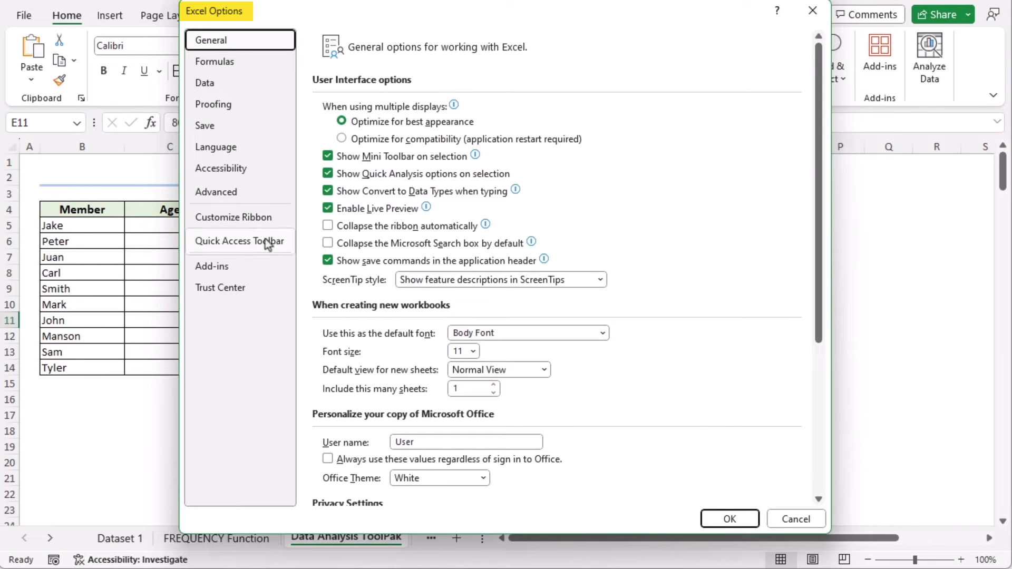
pyautogui.click(217, 266)
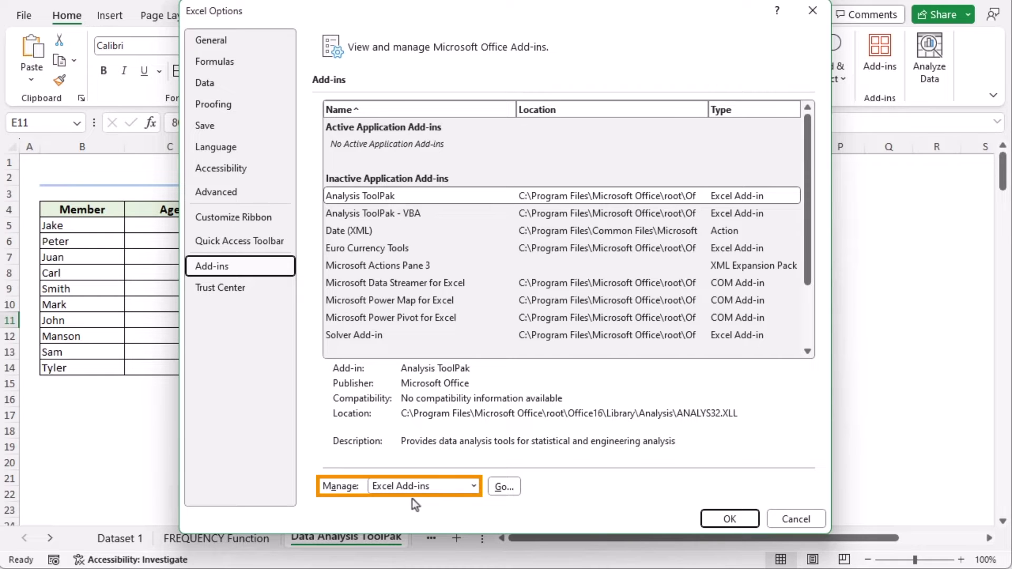
pyautogui.click(512, 487)
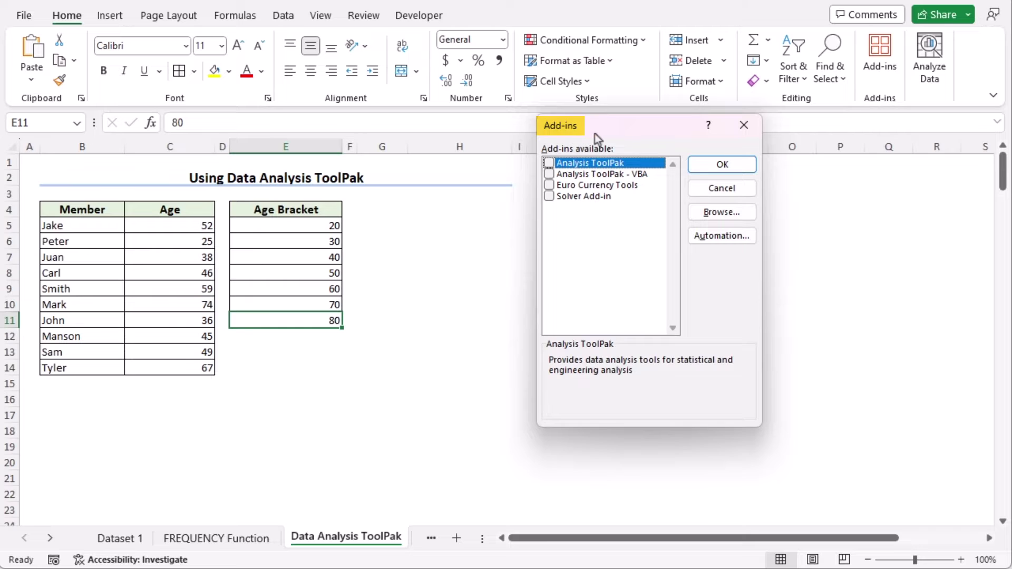
pyautogui.moveTo(609, 132); pyautogui.dragTo(627, 159)
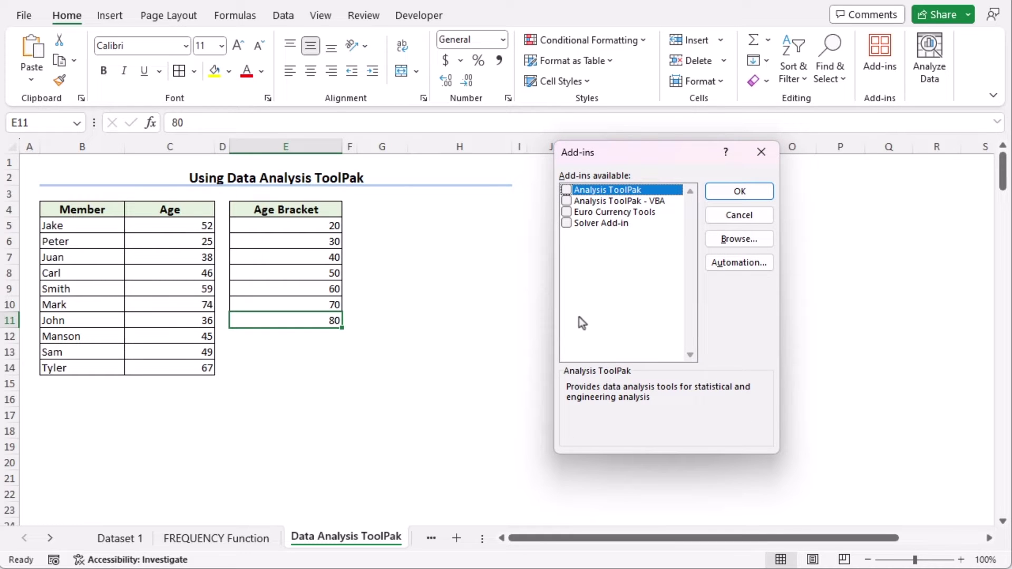
pyautogui.click(566, 190)
pyautogui.click(739, 191)
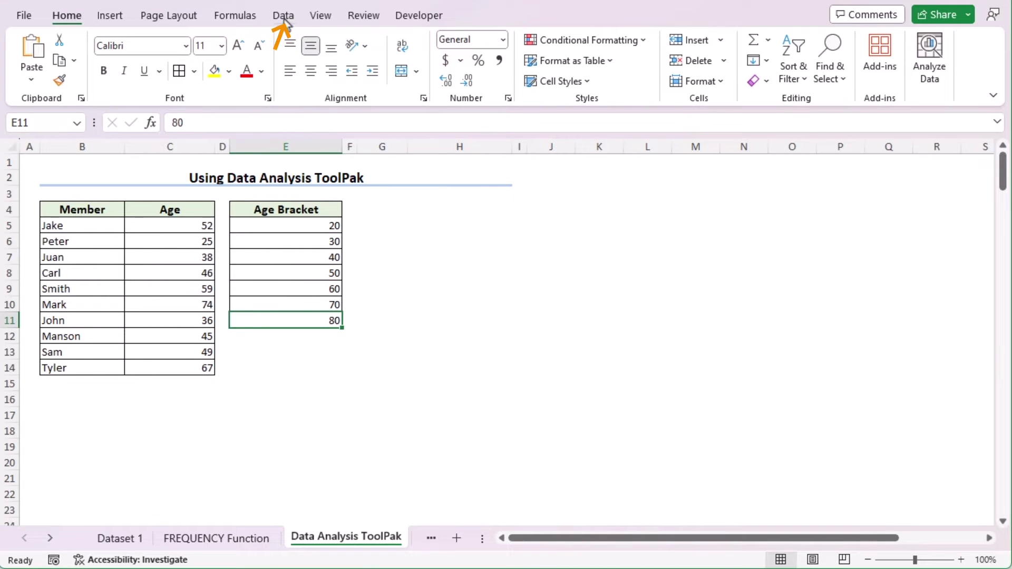
# Start a Histogram data analysis with input range C5:C14 and bin range E5:E11
pyautogui.click(287, 20)
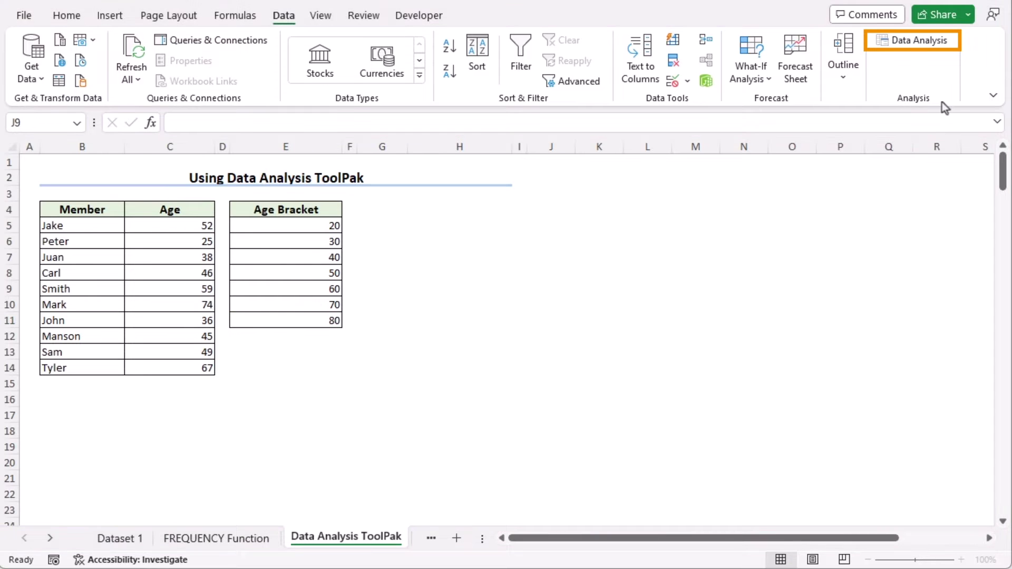
pyautogui.click(904, 45)
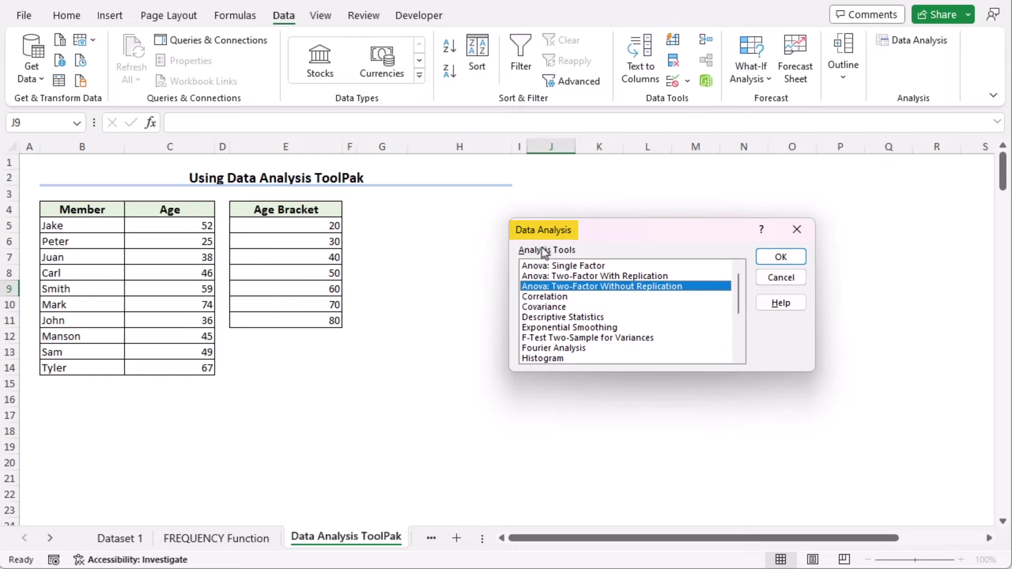
pyautogui.scroll(-1, 738, 316)
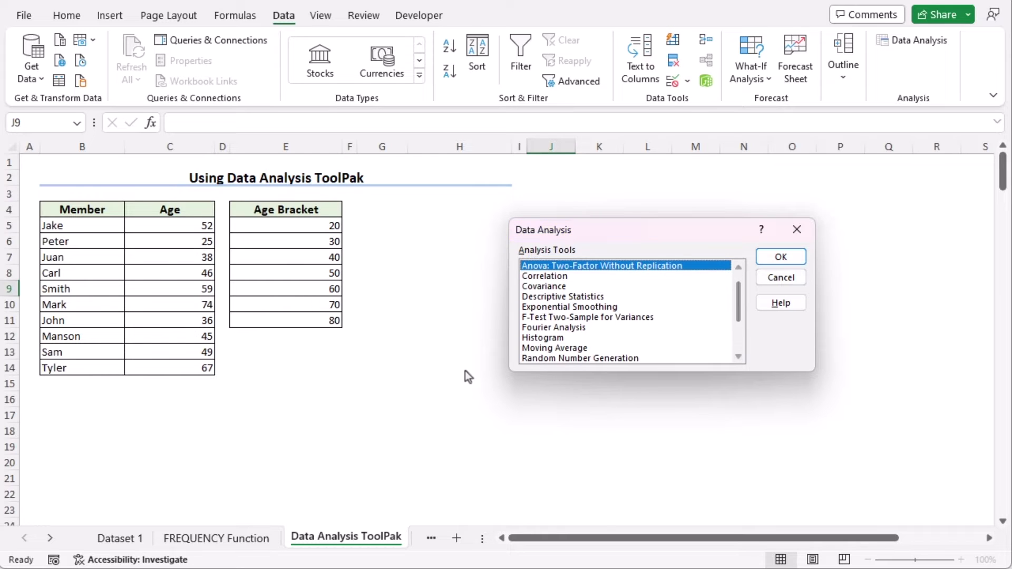
pyautogui.click(543, 338)
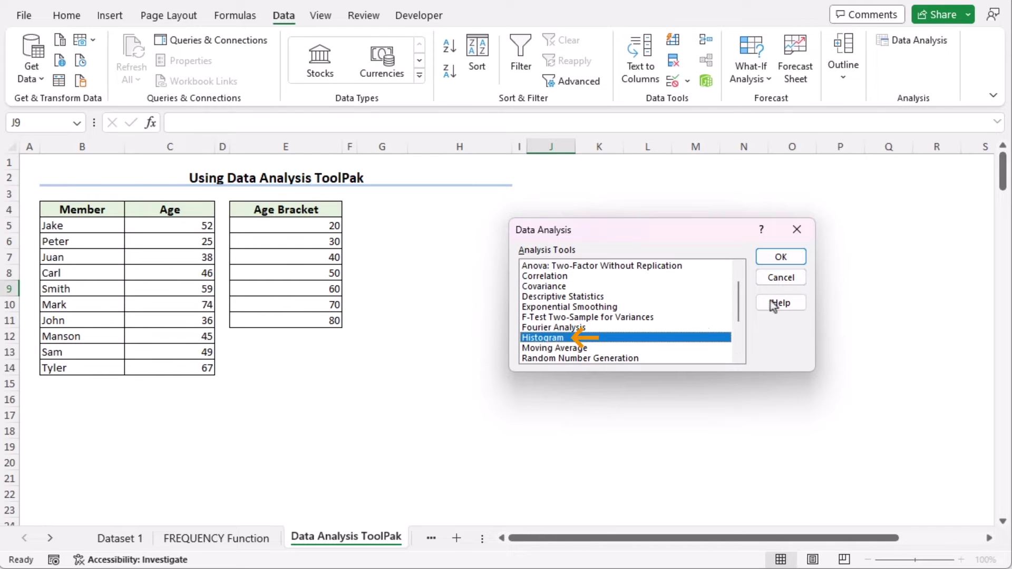
pyautogui.click(780, 257)
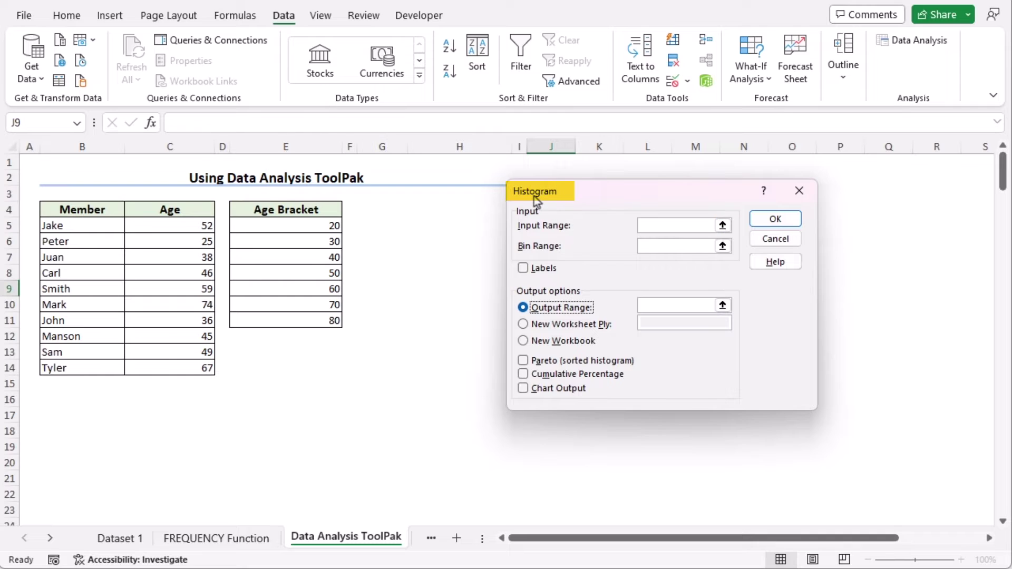
pyautogui.click(649, 225)
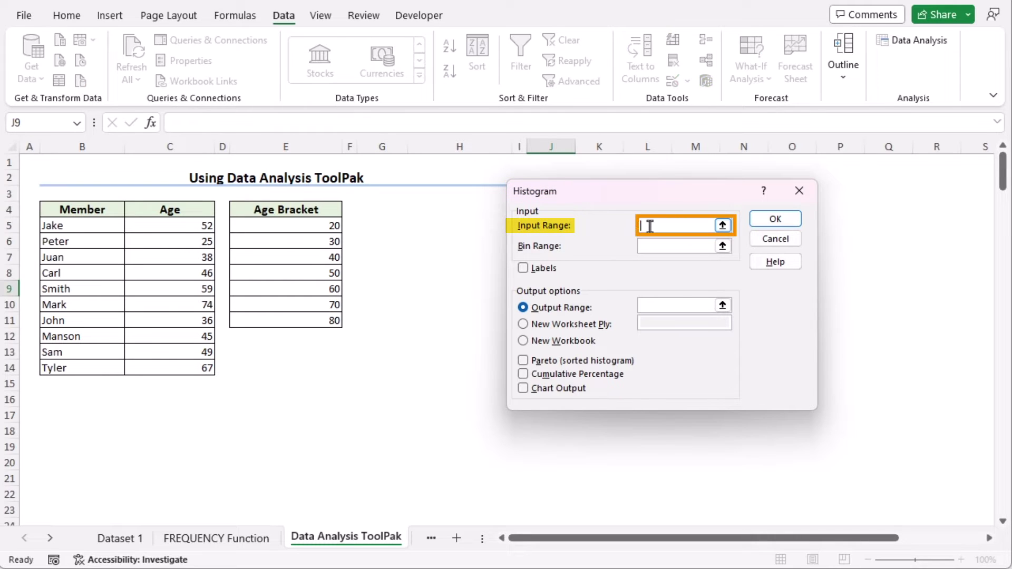
pyautogui.click(170, 225)
pyautogui.moveTo(169, 226); pyautogui.dragTo(174, 368)
pyautogui.click(645, 246)
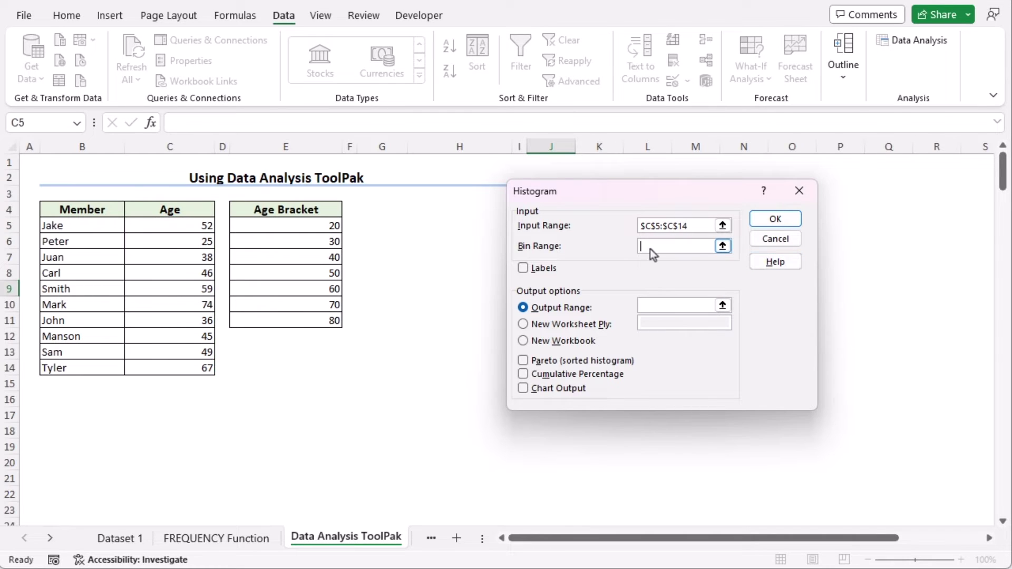
pyautogui.moveTo(305, 226); pyautogui.dragTo(305, 319)
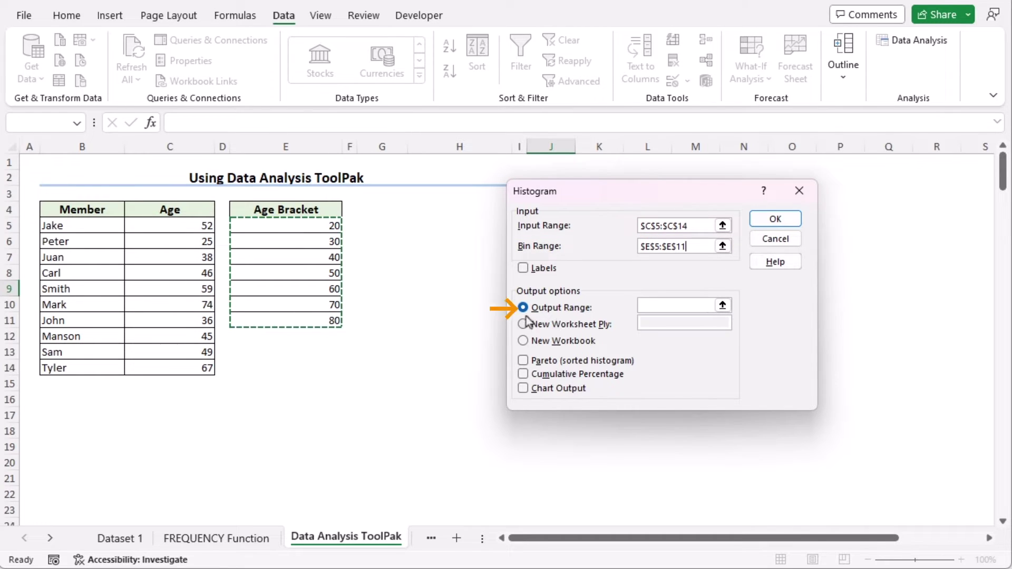
# Generate the histogram with its output range at cell G4 and Chart Output enabled, and enlarge the resulting chart
pyautogui.click(656, 306)
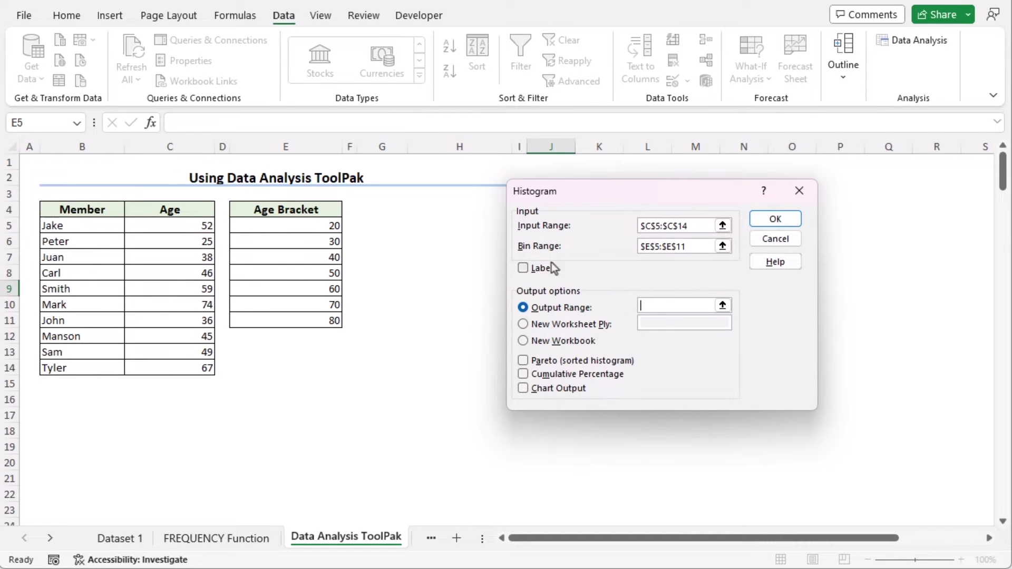
pyautogui.click(385, 210)
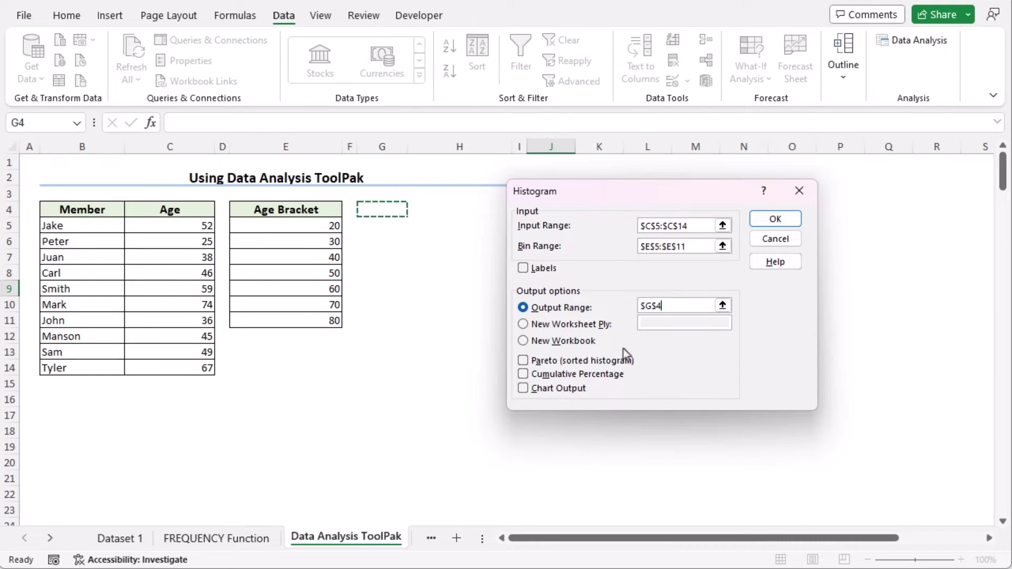
pyautogui.click(524, 390)
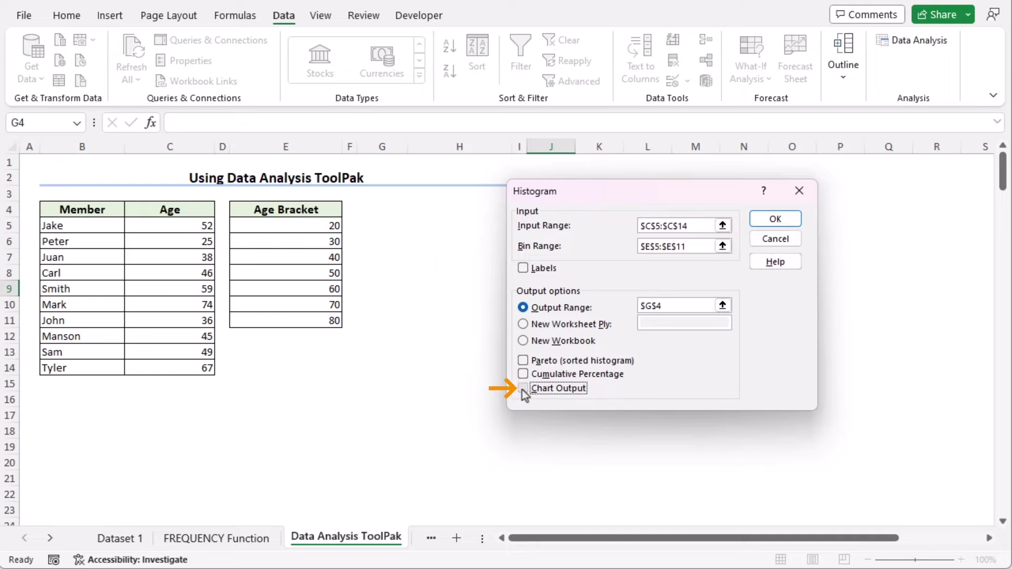
pyautogui.click(769, 220)
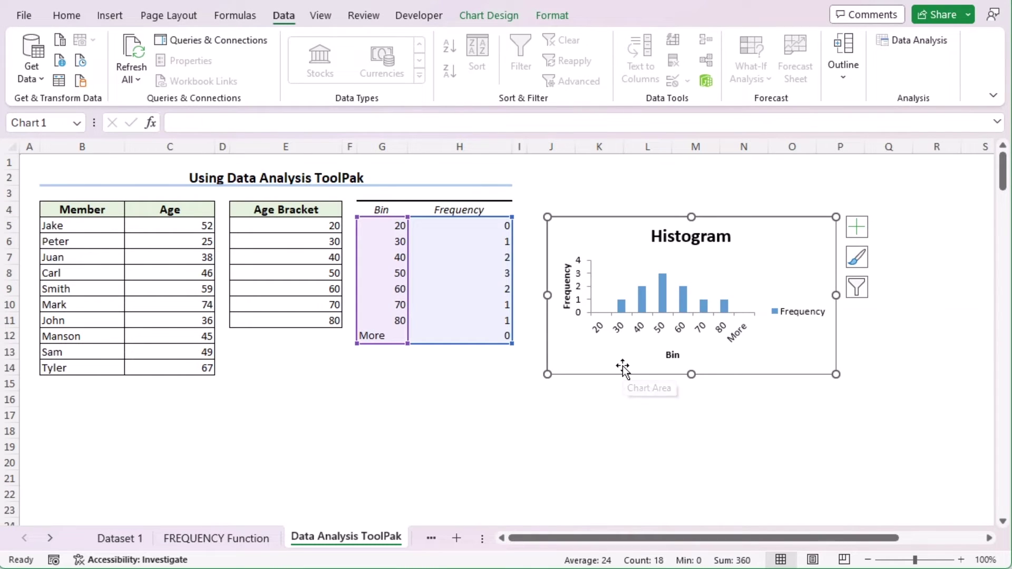
pyautogui.moveTo(835, 374); pyautogui.dragTo(963, 481)
# Set the gap width of the histogram's Frequency data series to 0%
pyautogui.moveTo(720, 316)
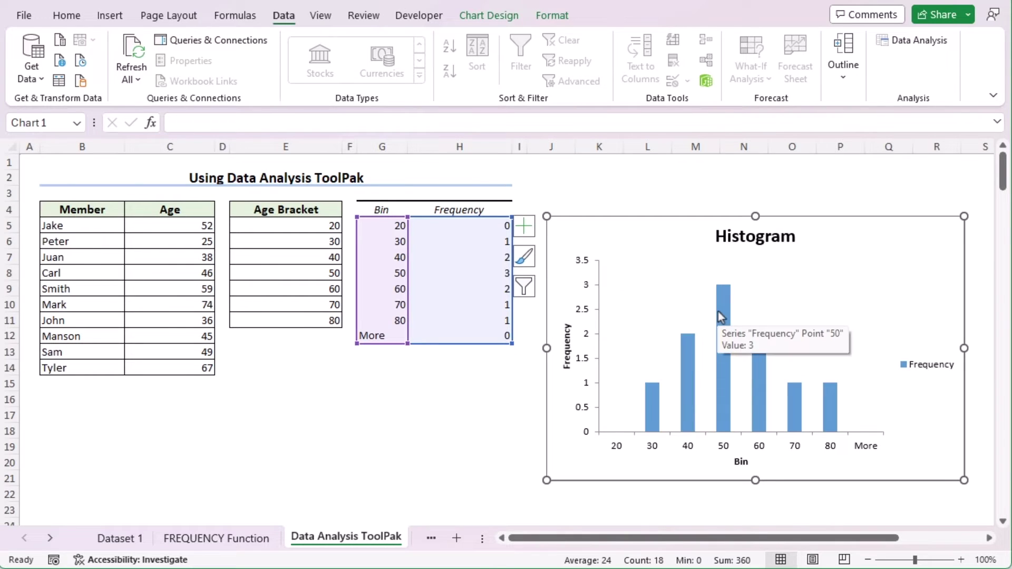
pyautogui.doubleClick(721, 312)
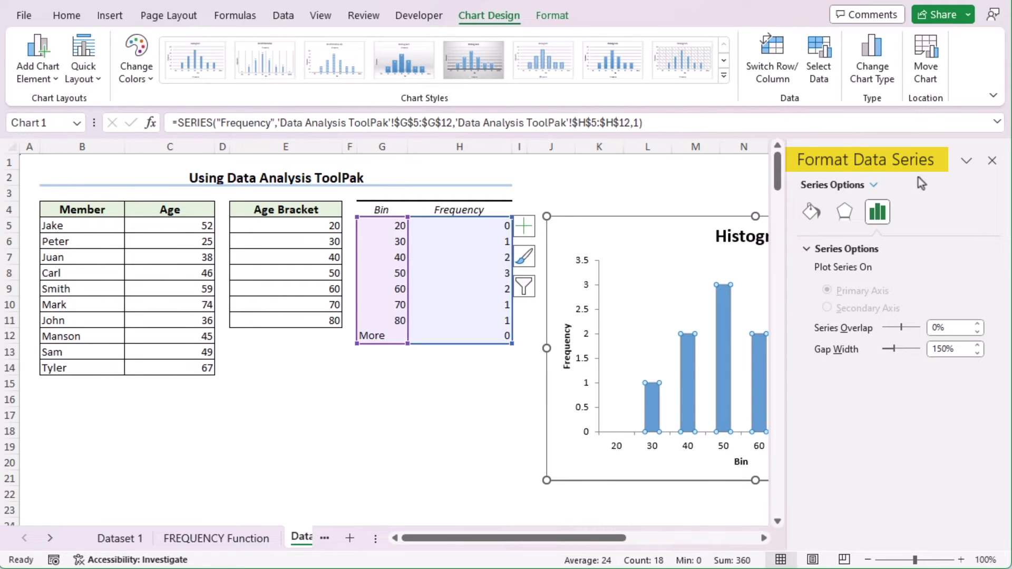
pyautogui.doubleClick(954, 349)
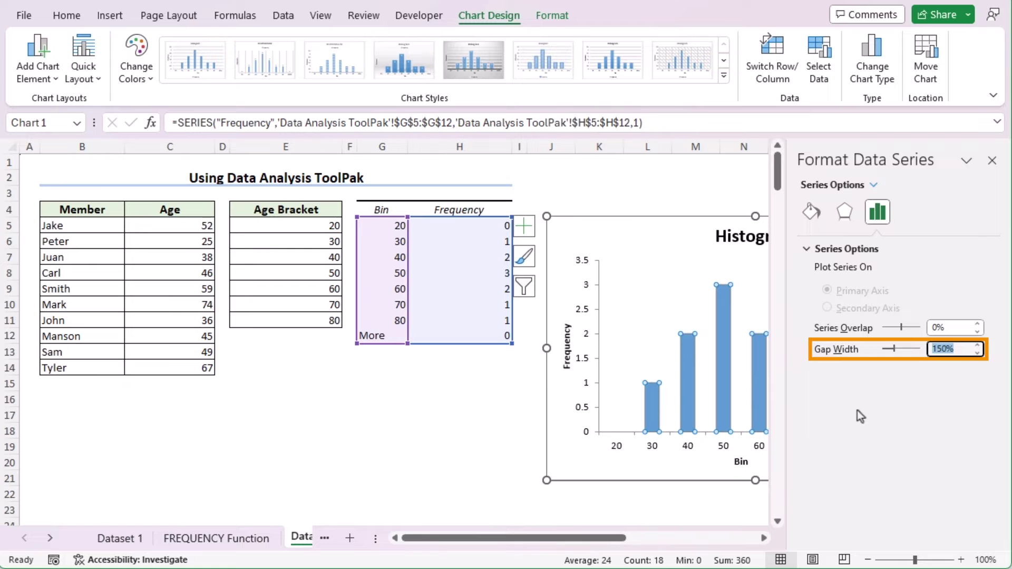
pyautogui.write('0')
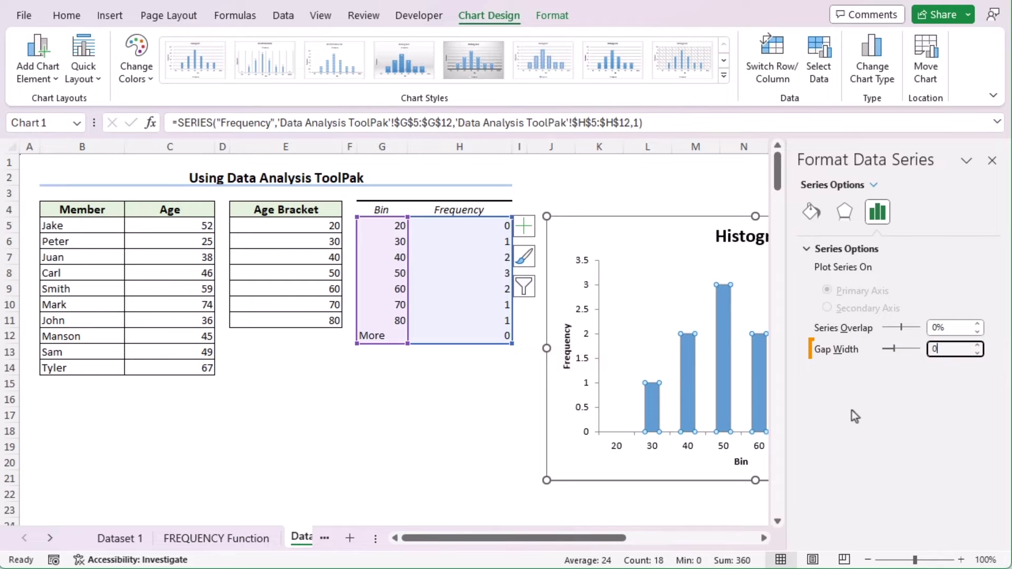
pyautogui.press('Return')
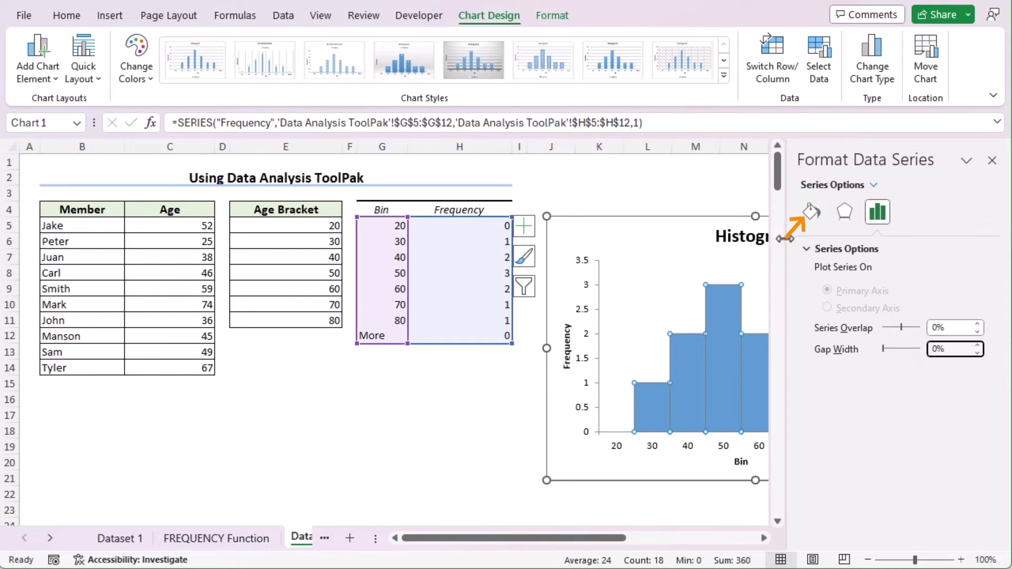
# Give the histogram's Frequency columns a solid line border, close the series formatting and deselect the chart
pyautogui.click(812, 212)
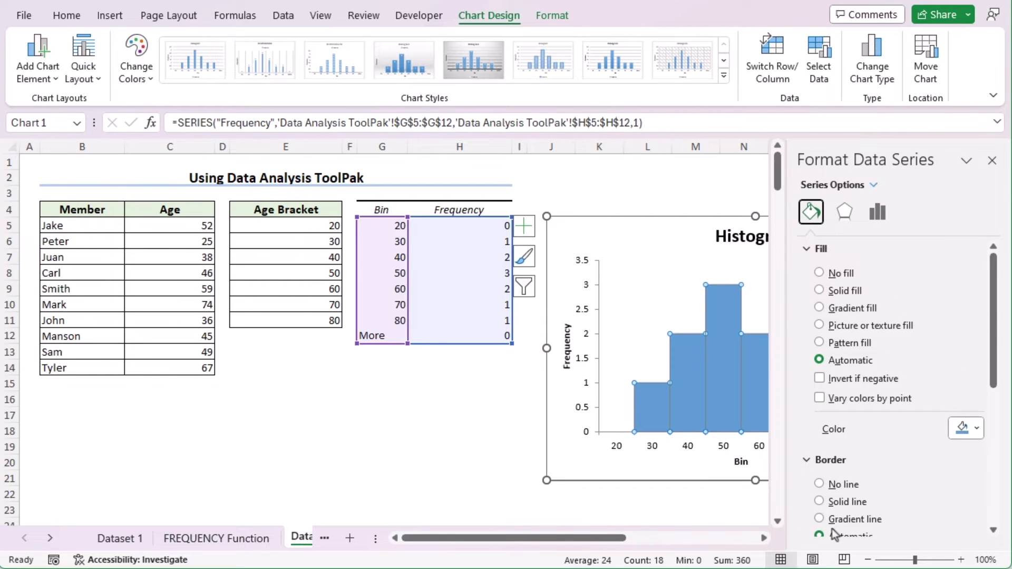
pyautogui.scroll(-1, 881, 500)
pyautogui.click(843, 463)
pyautogui.scroll(-4, 1000, 382)
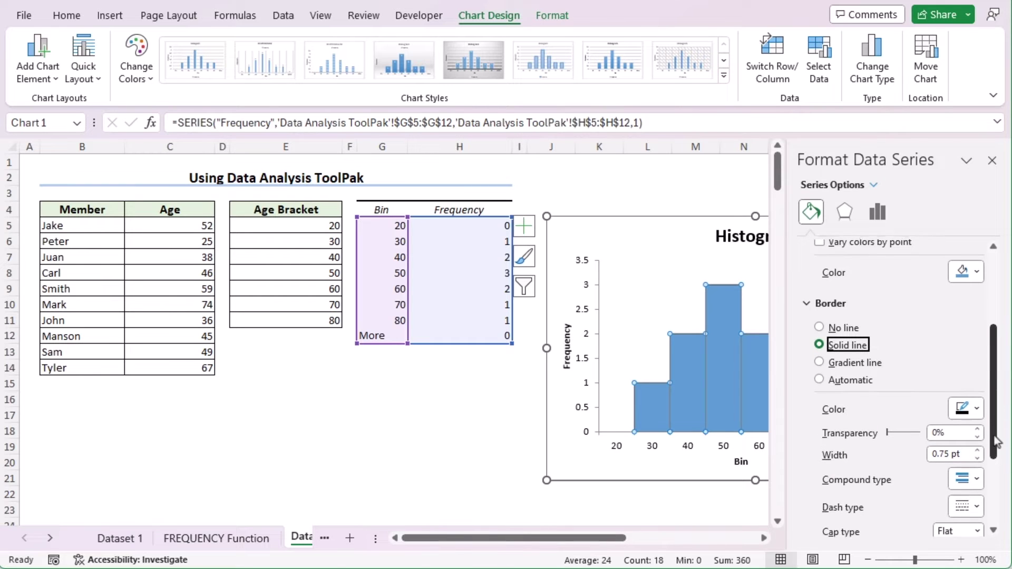
pyautogui.click(975, 393)
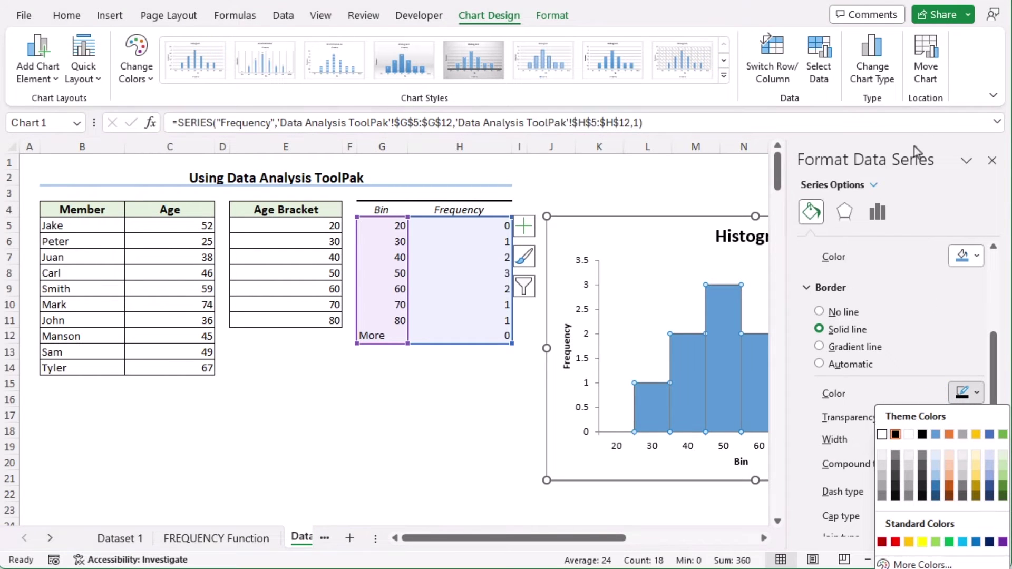
pyautogui.click(991, 165)
pyautogui.click(470, 409)
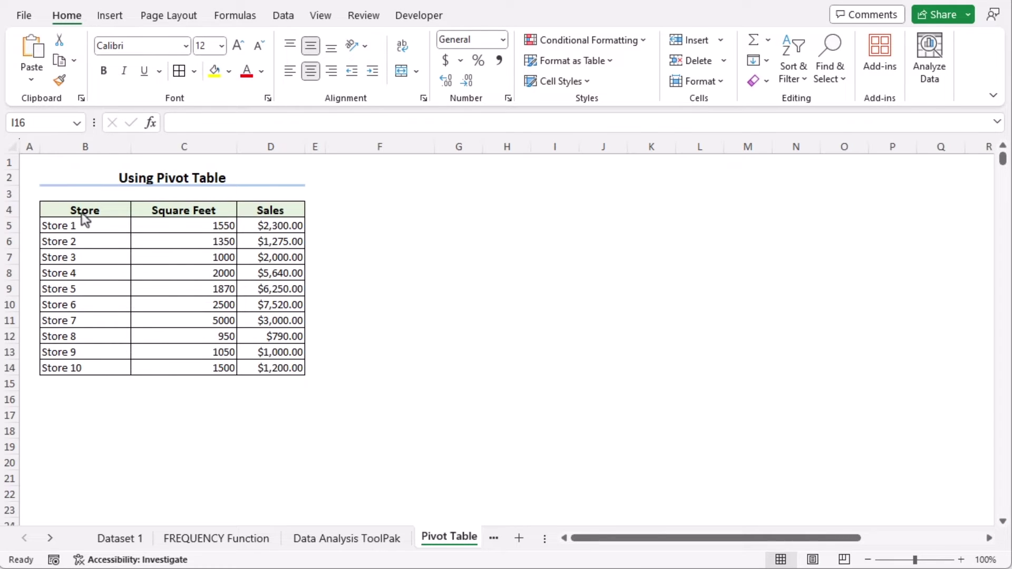
# Insert a PivotTable from the store data range B4:D14 on the Pivot Table sheet into a new worksheet
pyautogui.click(82, 211)
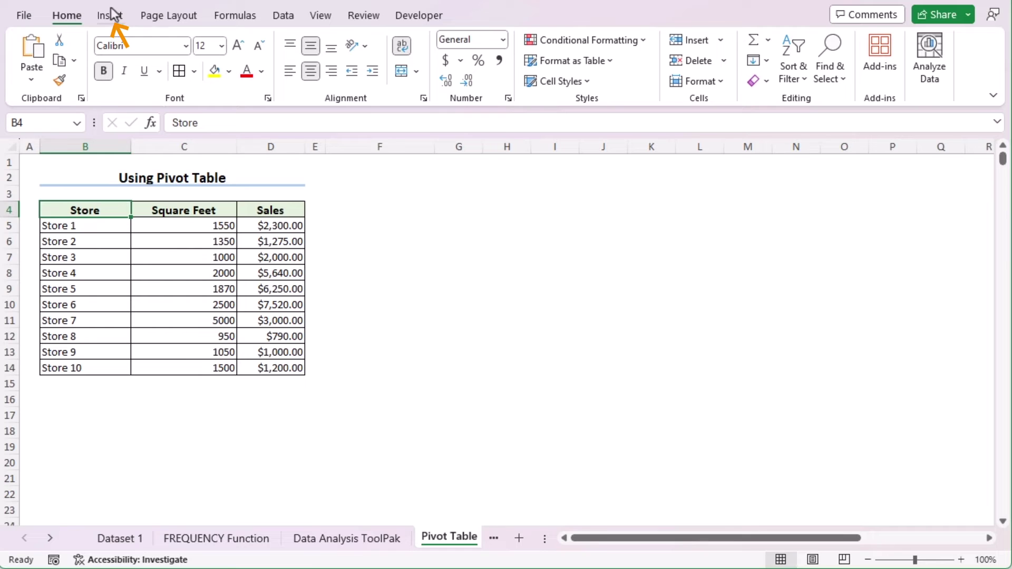
pyautogui.click(112, 14)
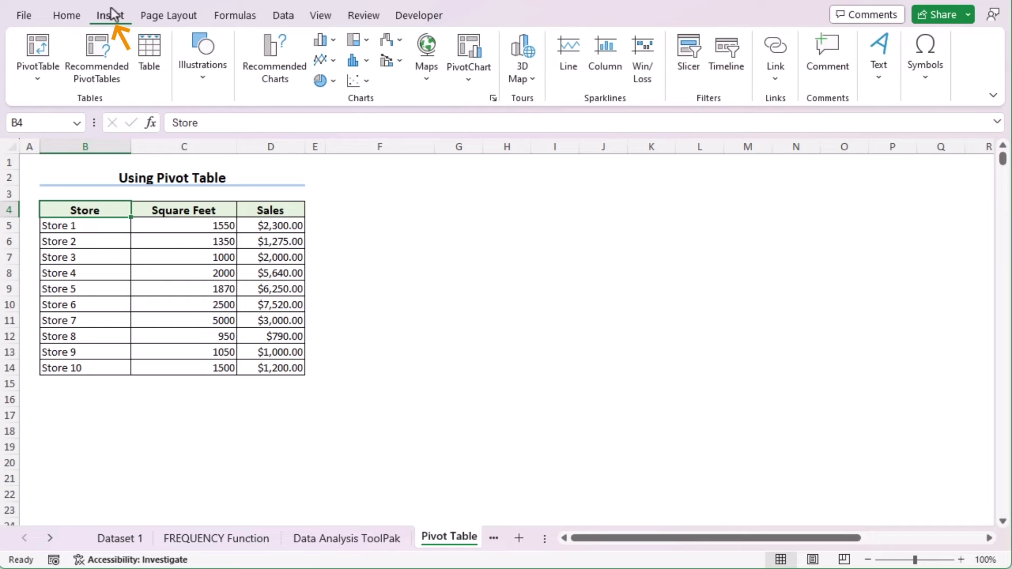
pyautogui.click(43, 85)
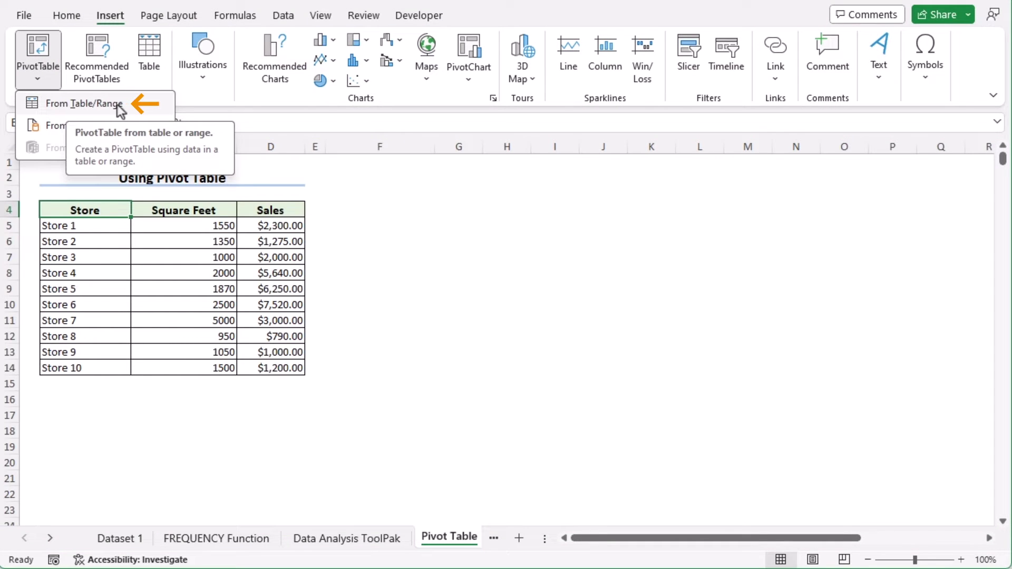
pyautogui.click(74, 103)
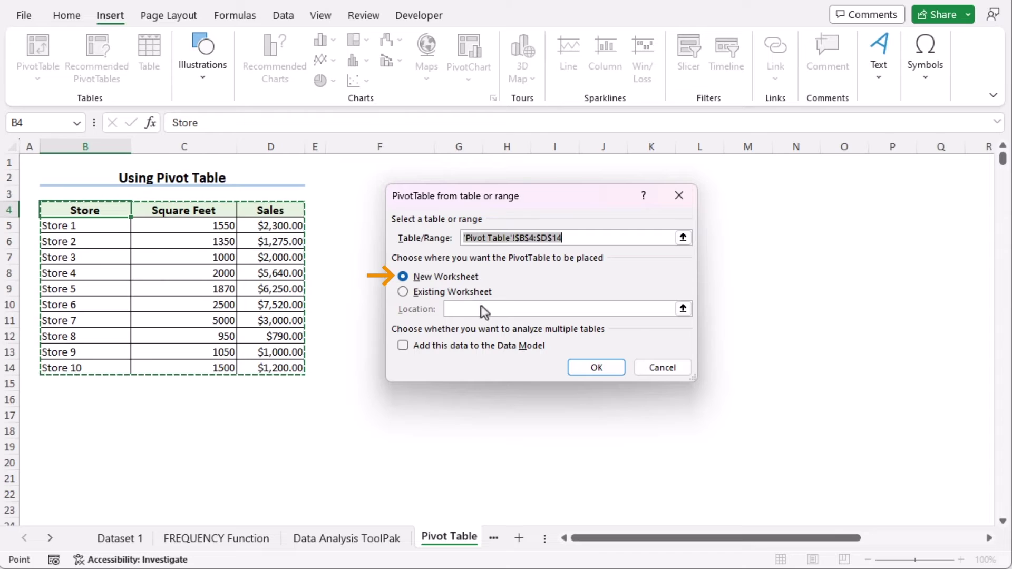
pyautogui.click(585, 368)
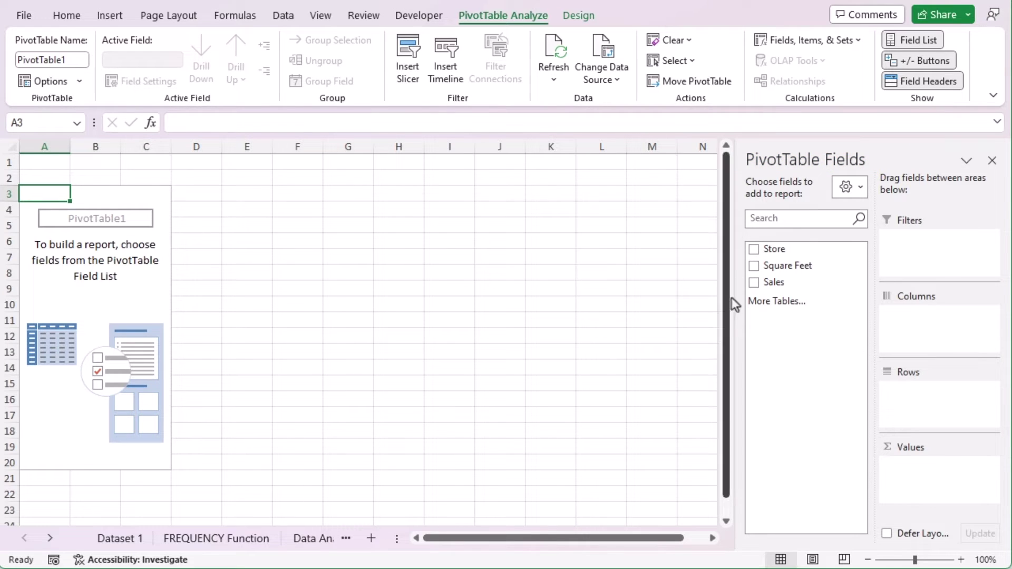
# Add the Square Feet and Sales fields to the PivotTable, with Square Feet in Rows and Sales summed in Values
pyautogui.click(754, 265)
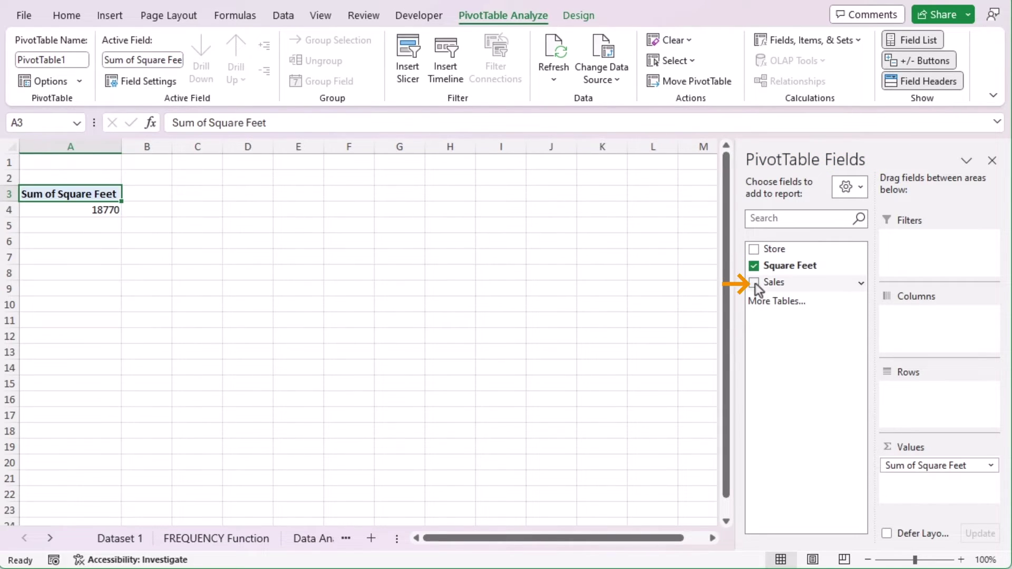
pyautogui.click(754, 283)
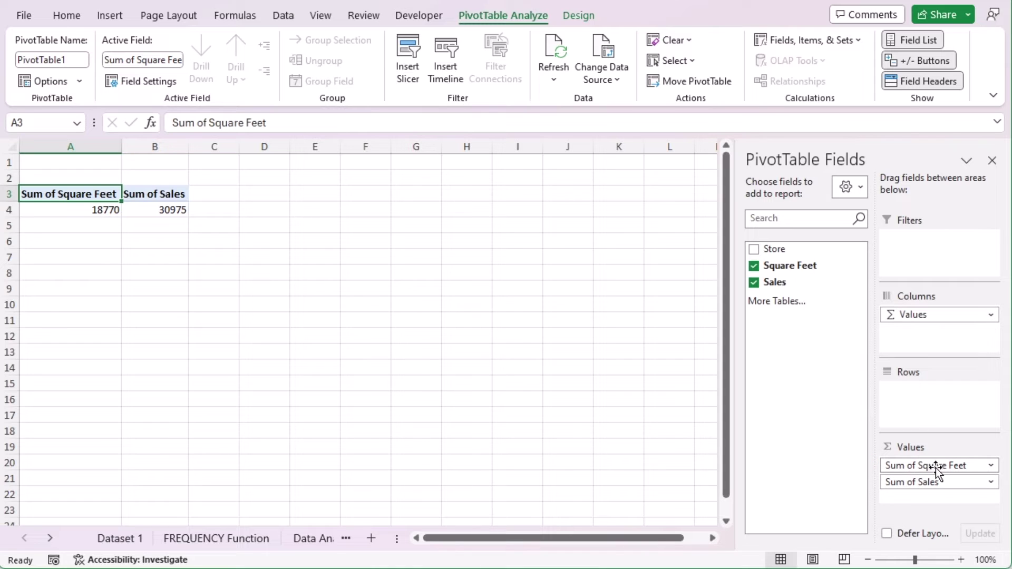
pyautogui.moveTo(952, 469); pyautogui.dragTo(944, 401)
pyautogui.moveTo(945, 403); pyautogui.dragTo(943, 400)
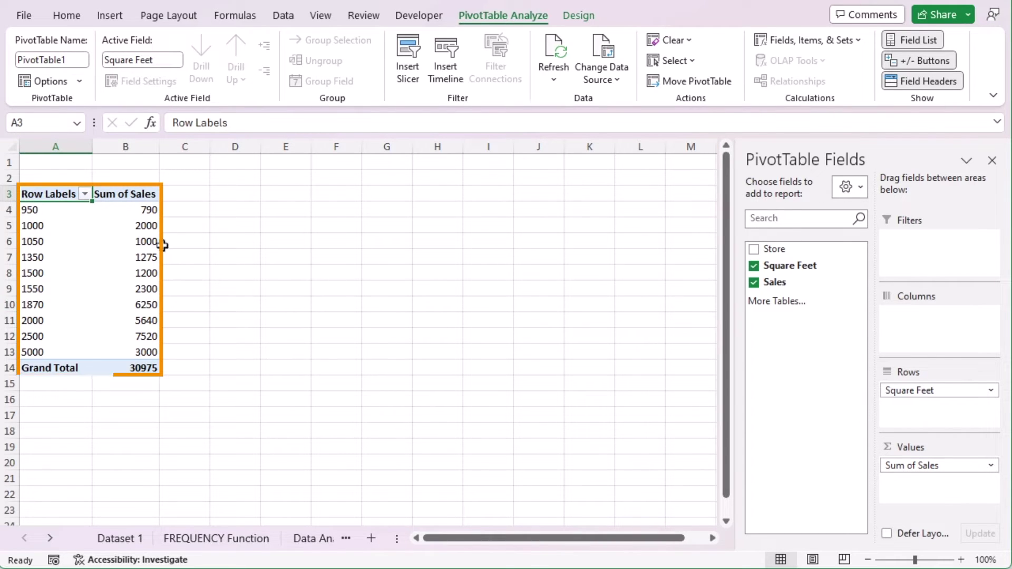
# Format the PivotTable's Sum of Sales values as Currency with two decimal places, the $ symbol and negative numbers in red without a minus sign
pyautogui.click(136, 188)
pyautogui.click(135, 194)
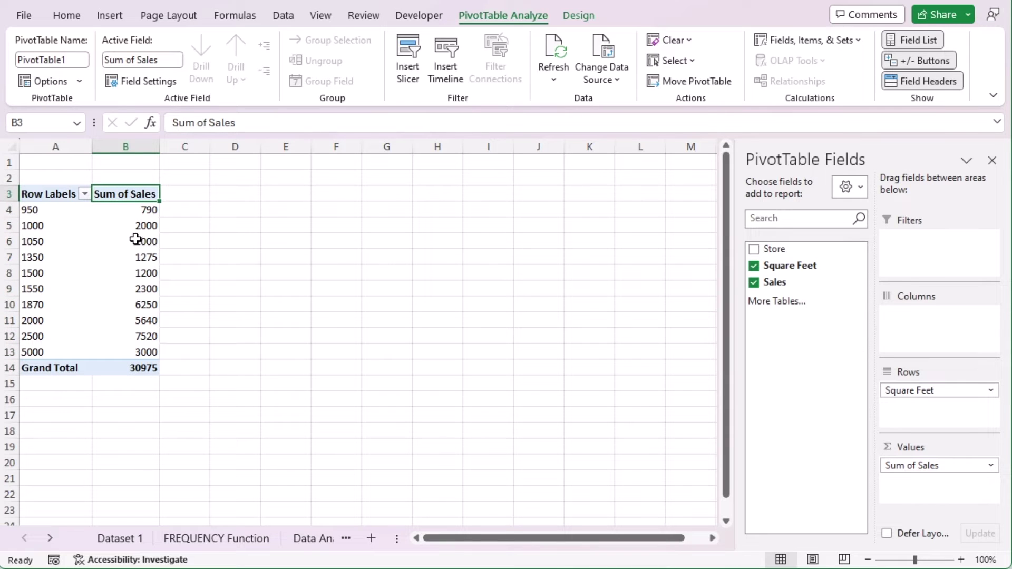
pyautogui.moveTo(140, 205)
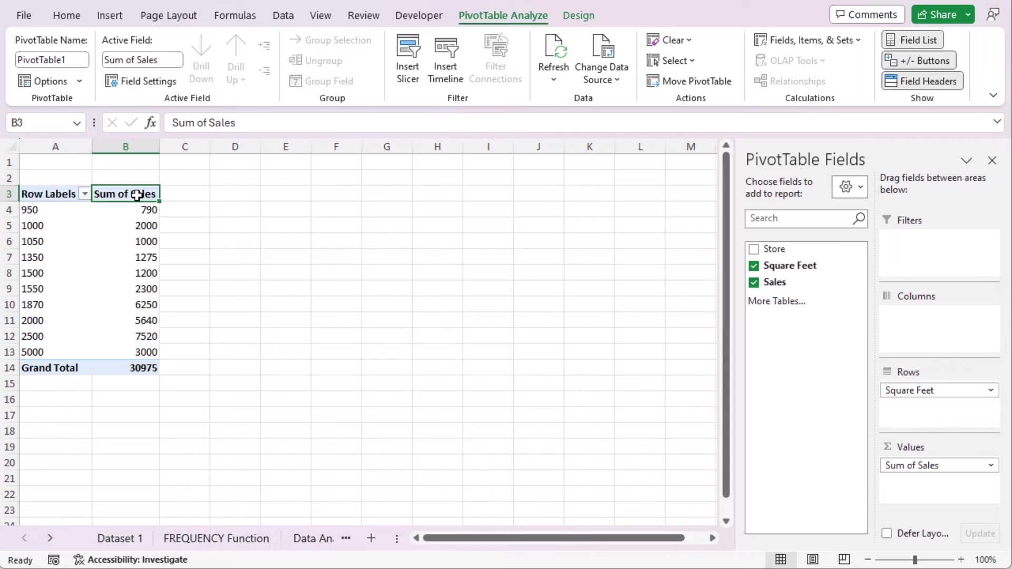
pyautogui.doubleClick(136, 194)
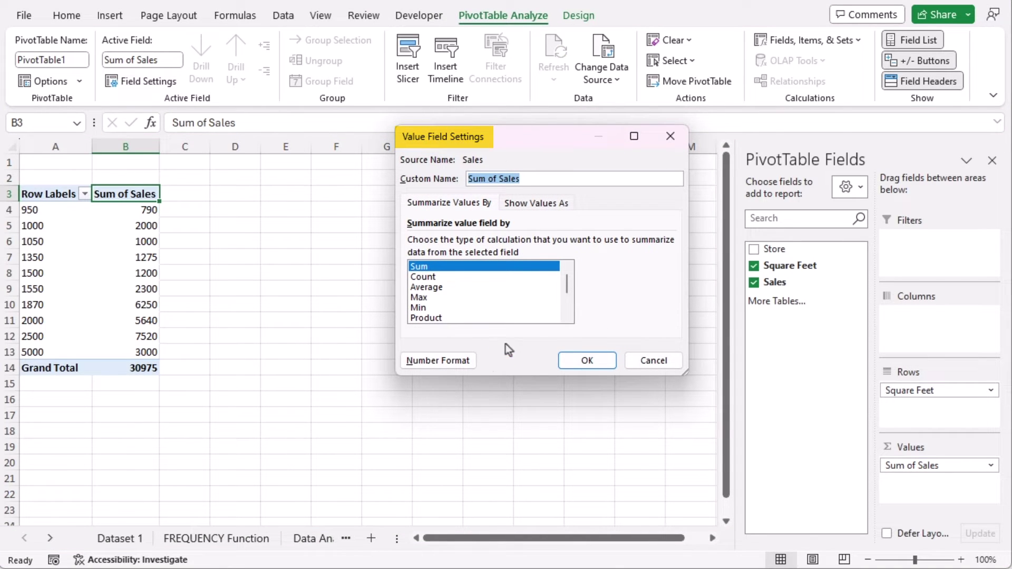
pyautogui.click(448, 362)
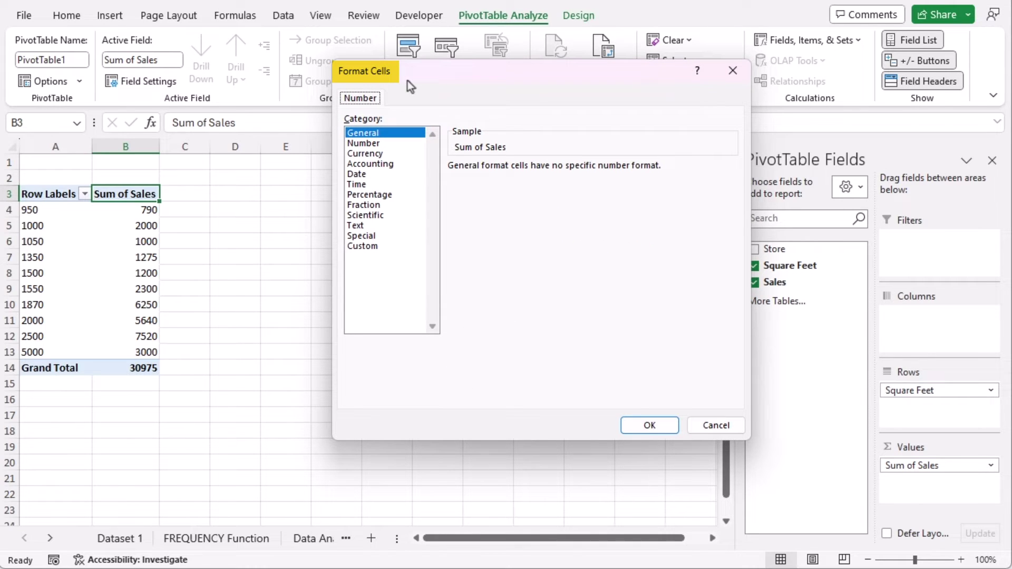
pyautogui.click(364, 153)
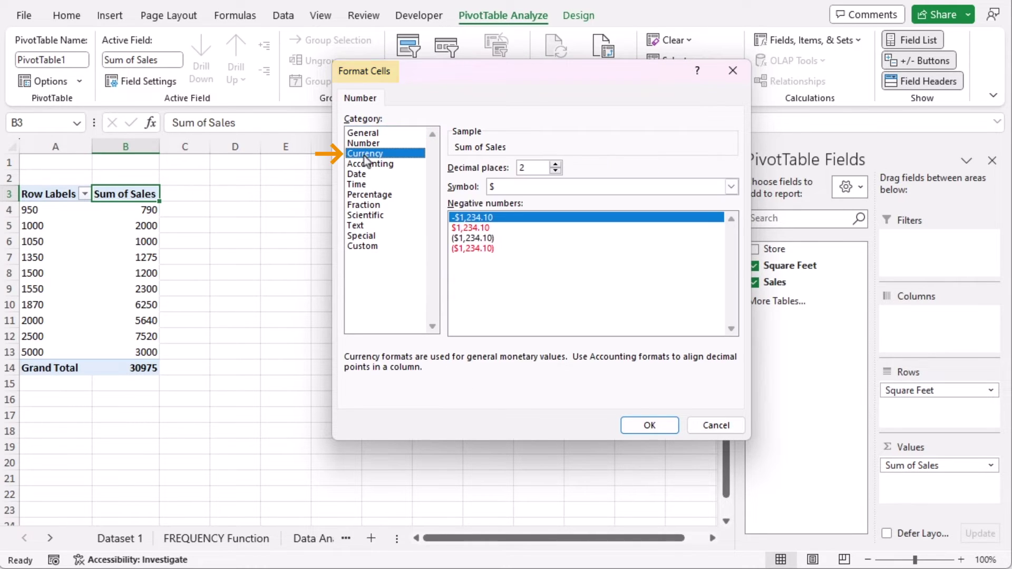
pyautogui.click(482, 228)
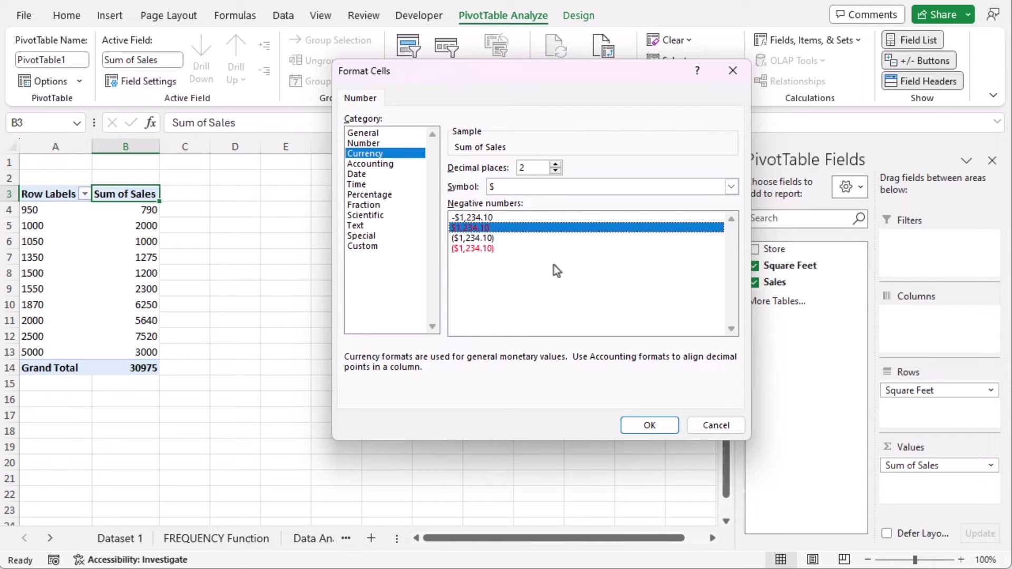
pyautogui.click(649, 425)
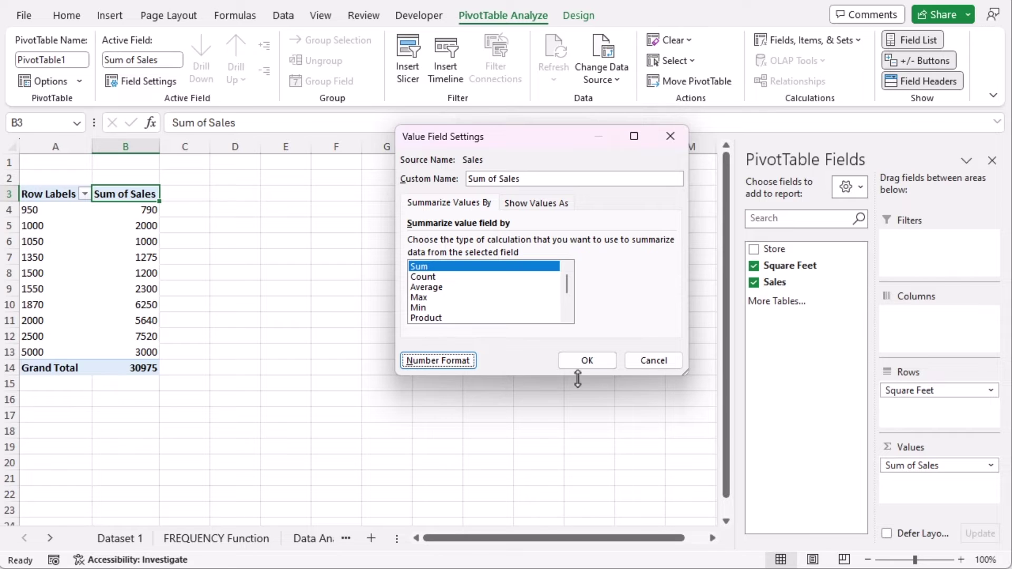
pyautogui.click(586, 361)
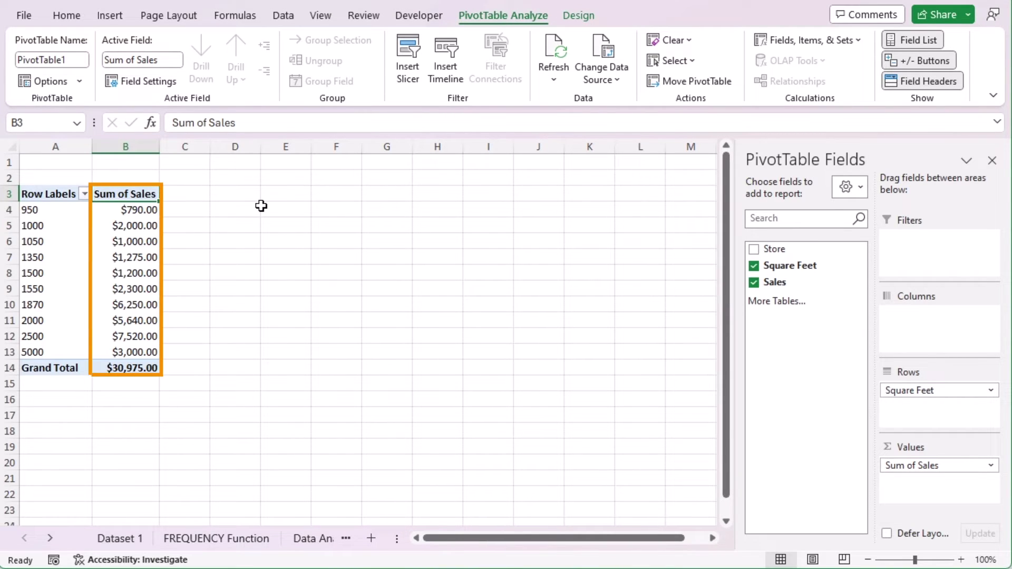
# Group the PivotTable's Square Feet row labels in intervals of 500, keeping the automatic start of 950 and end of 5000
pyautogui.moveTo(50, 352); pyautogui.dragTo(50, 213)
pyautogui.click(58, 226)
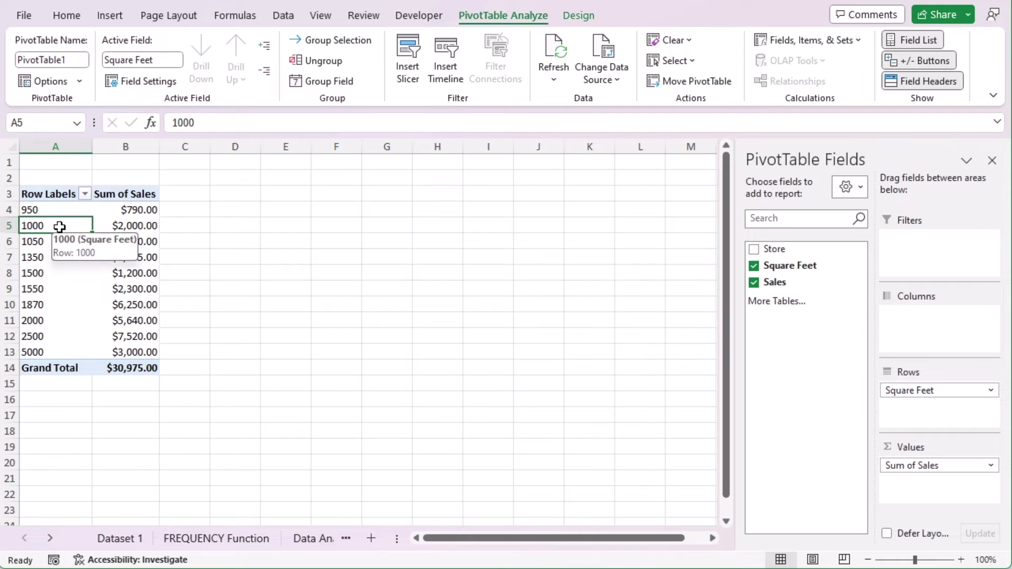
pyautogui.rightClick(84, 225)
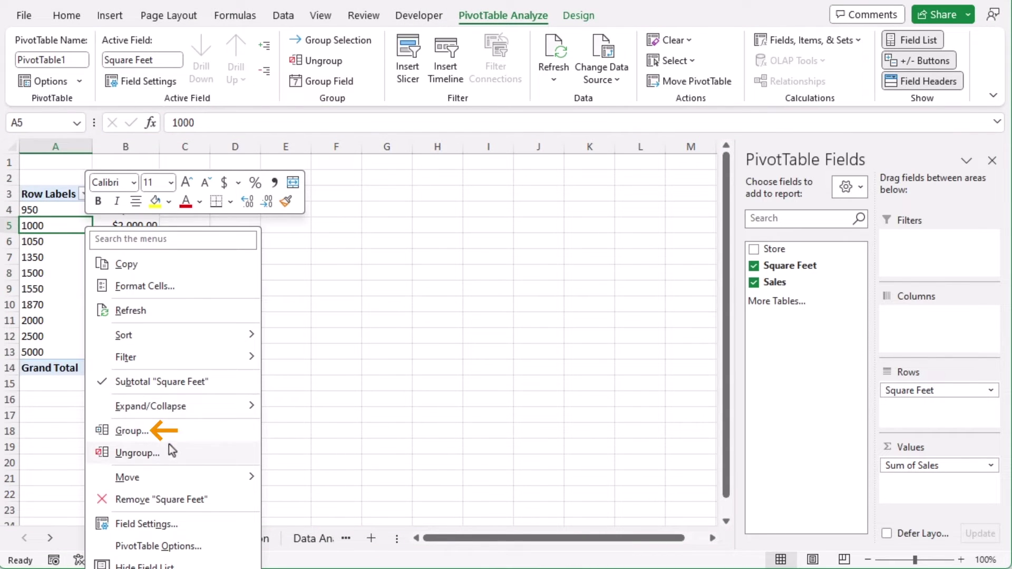
pyautogui.click(132, 427)
pyautogui.moveTo(170, 368); pyautogui.dragTo(314, 207)
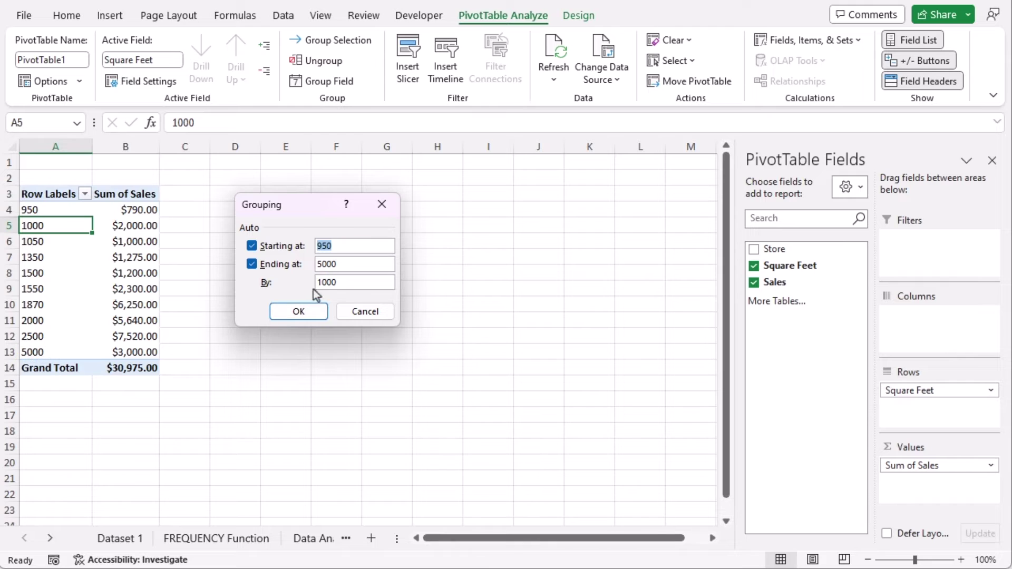
pyautogui.click(350, 286)
pyautogui.write('500')
pyautogui.click(299, 312)
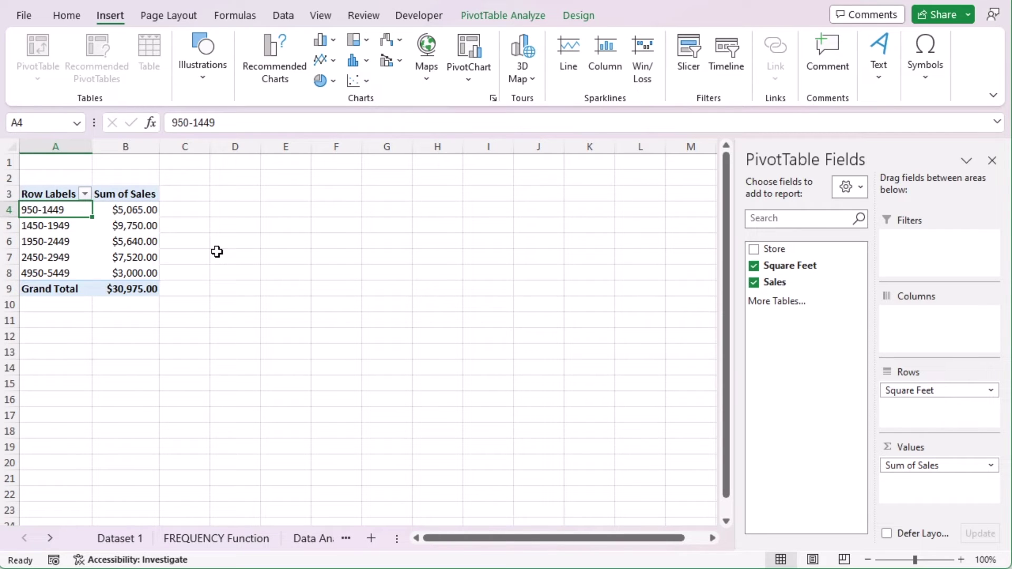
# Insert a 2-D clustered column chart from the whole PivotTable, place it beside the table from row 3 and enlarge it to about row 19
pyautogui.click(38, 194)
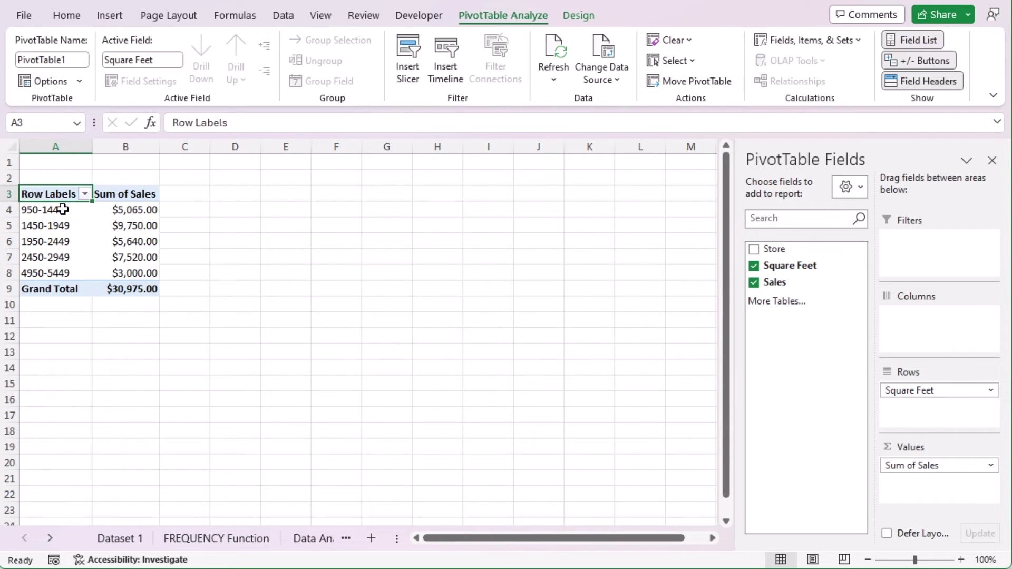
pyautogui.hotkey('ctrl', 'a')
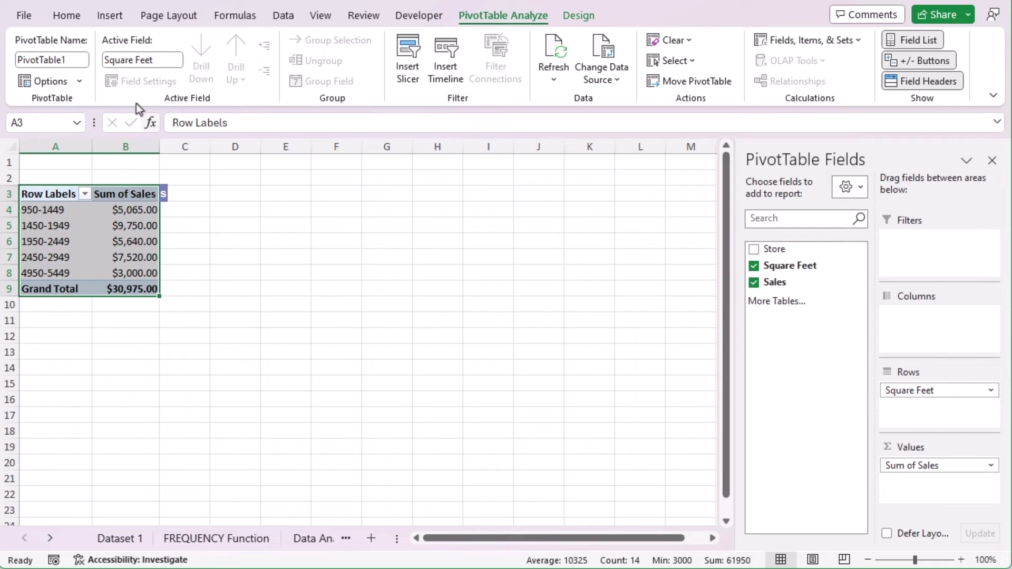
pyautogui.click(110, 15)
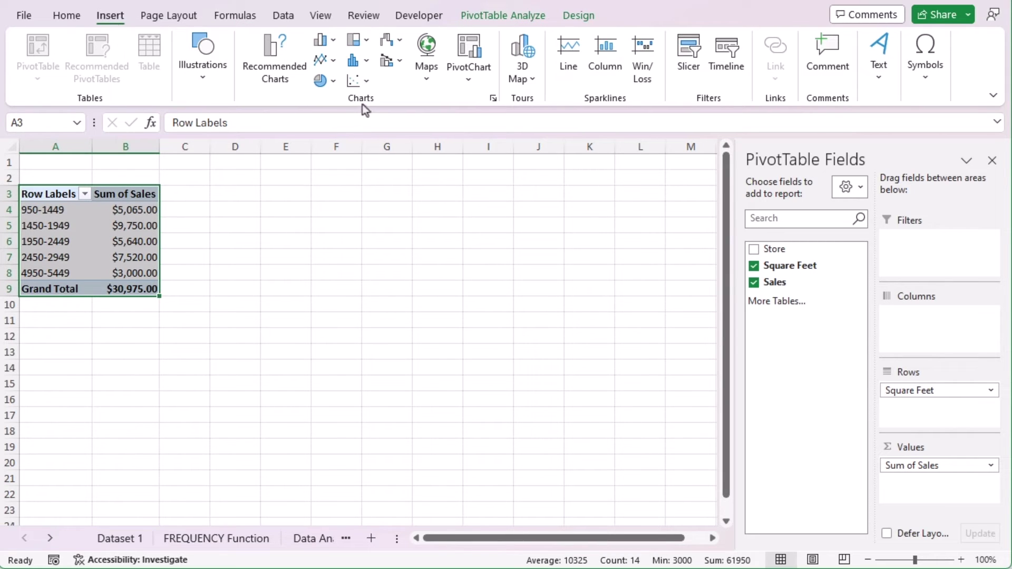
pyautogui.click(335, 41)
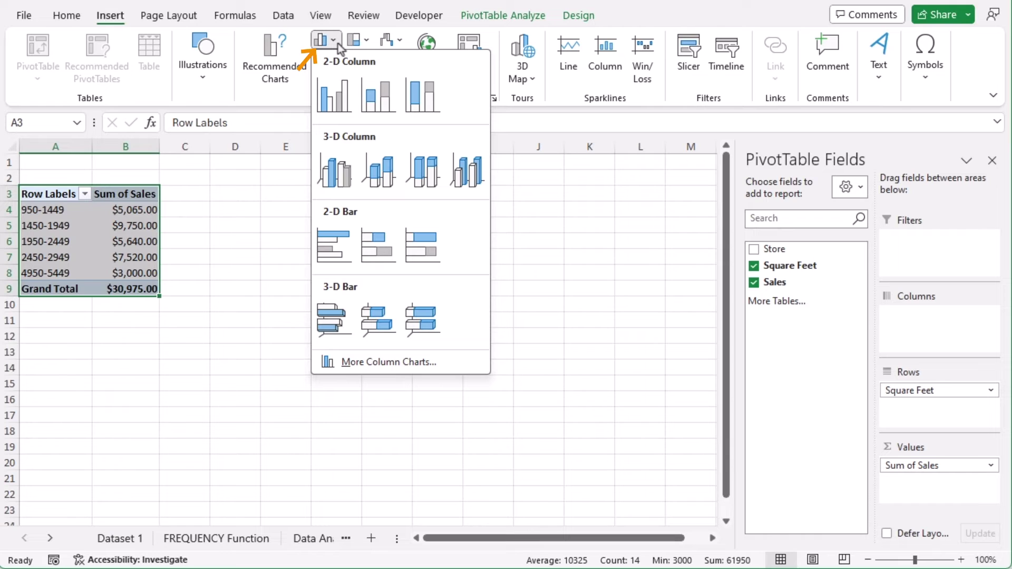
pyautogui.click(331, 96)
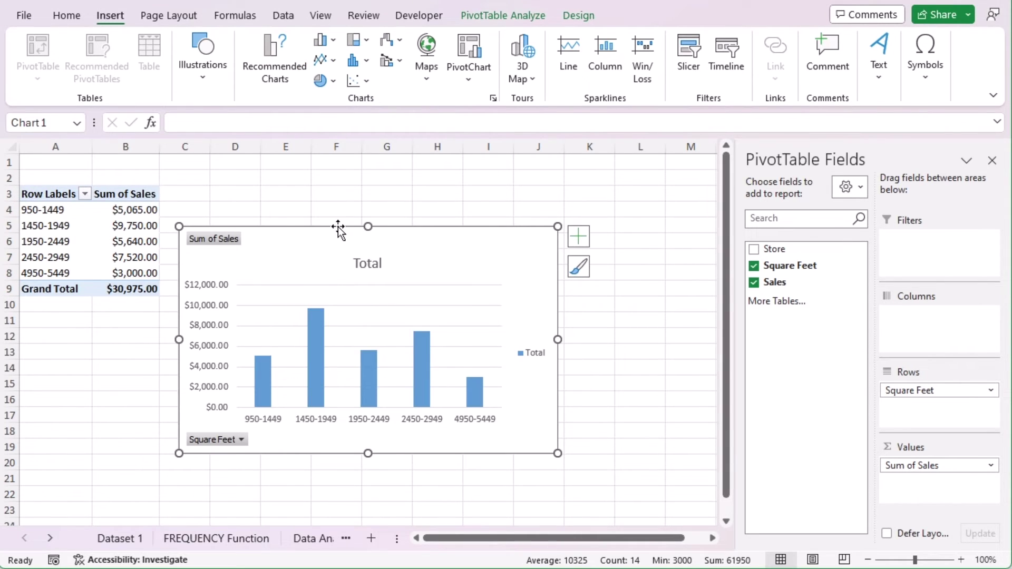
pyautogui.moveTo(339, 226); pyautogui.dragTo(330, 186)
pyautogui.moveTo(554, 415); pyautogui.dragTo(636, 457)
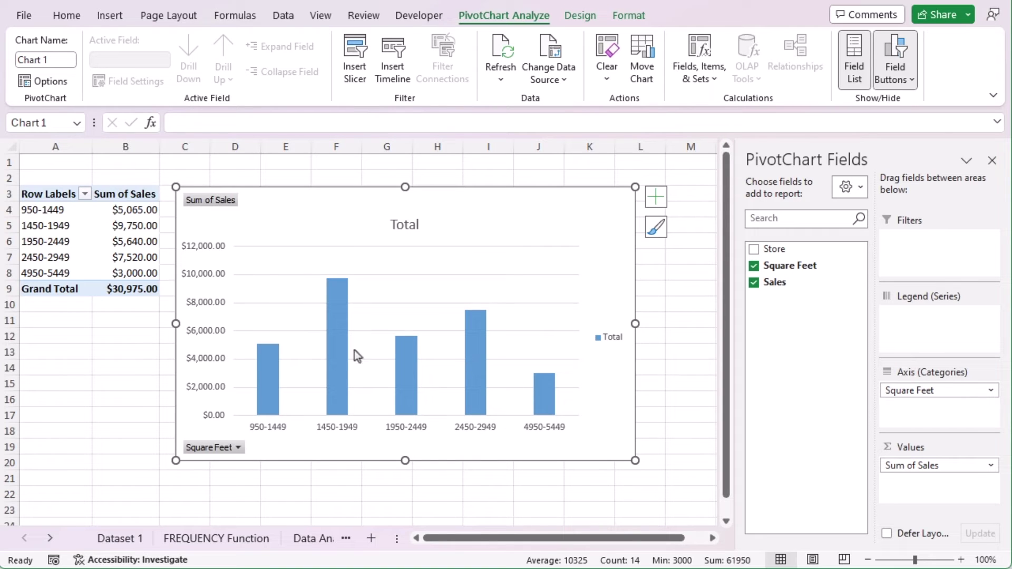
# Set the gap width of the PivotChart's Total data series to 0%
pyautogui.moveTo(335, 337)
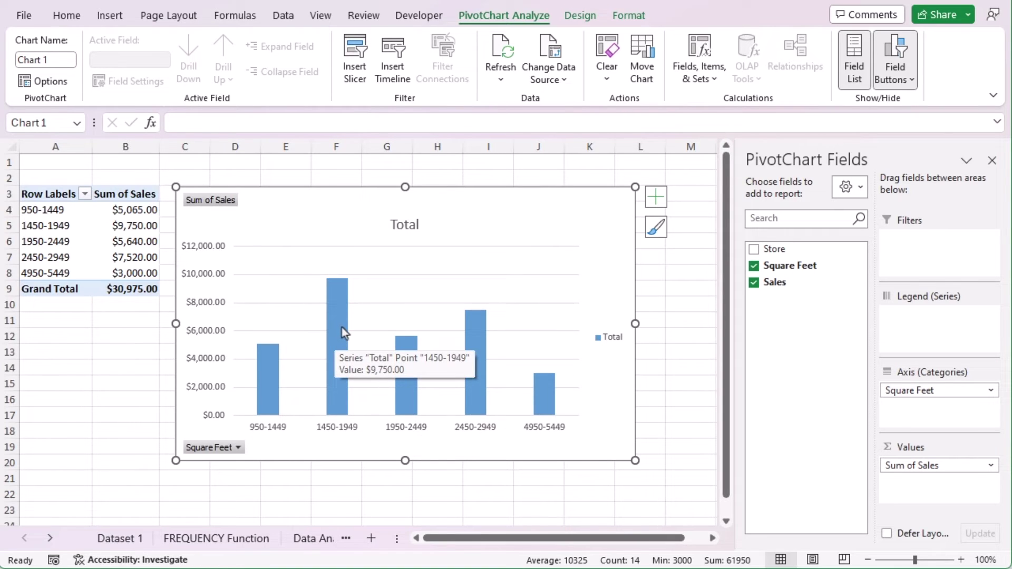
pyautogui.doubleClick(341, 327)
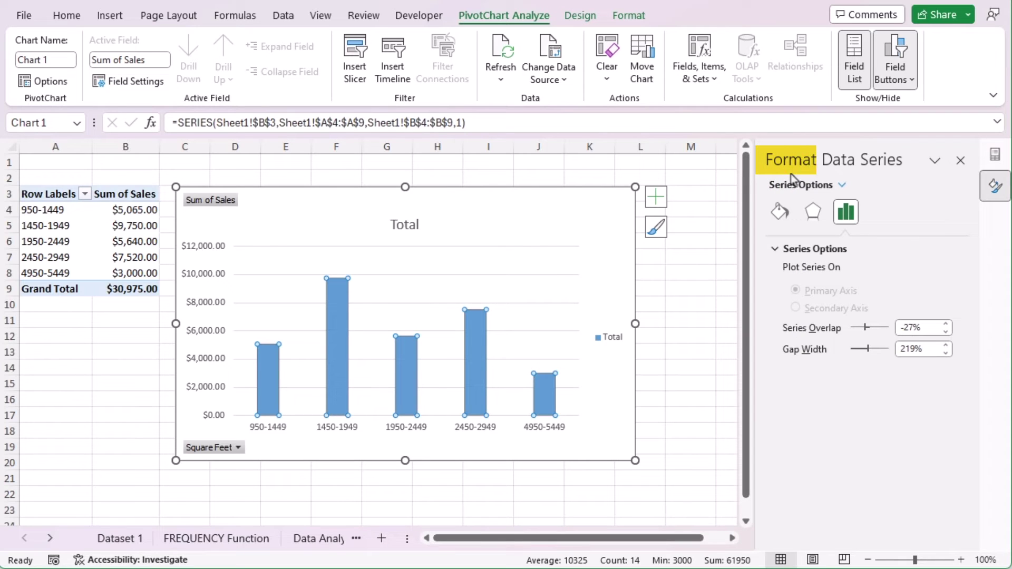
pyautogui.doubleClick(916, 349)
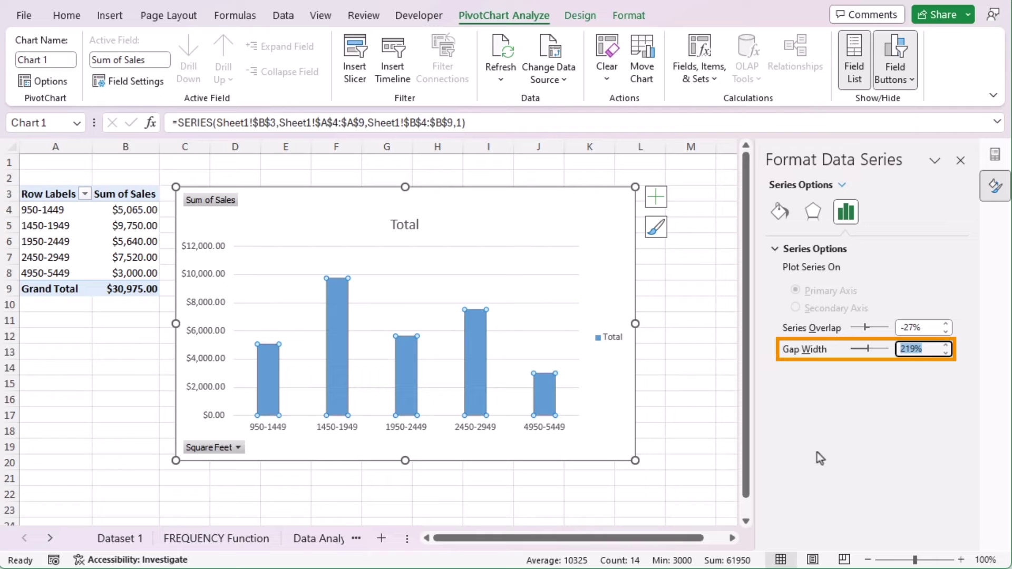
pyautogui.write('0')
pyautogui.press('Return')
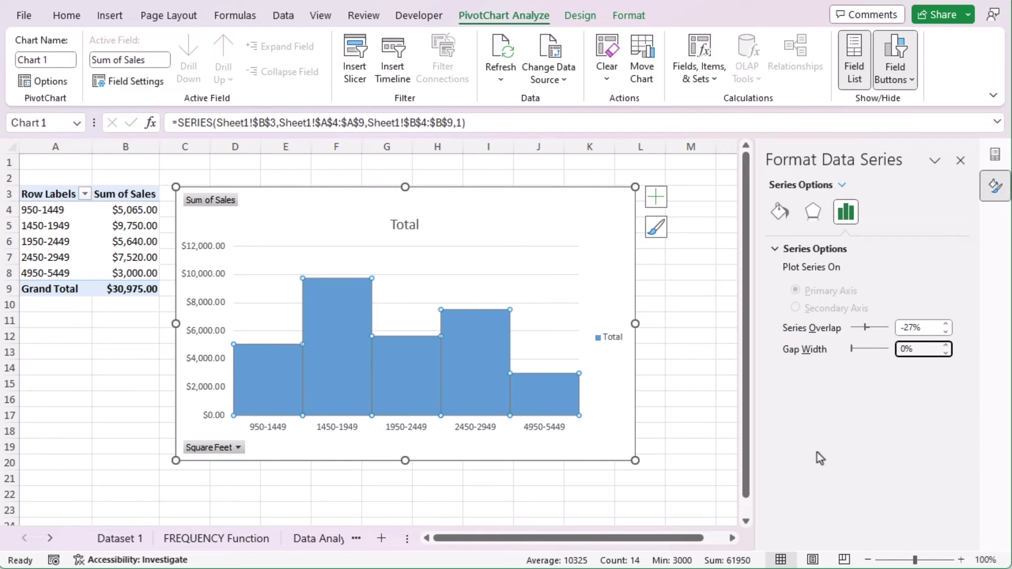
# Give the PivotChart's columns a solid black line border, close the series formatting and deselect the chart
pyautogui.click(780, 214)
pyautogui.scroll(-3, 853, 448)
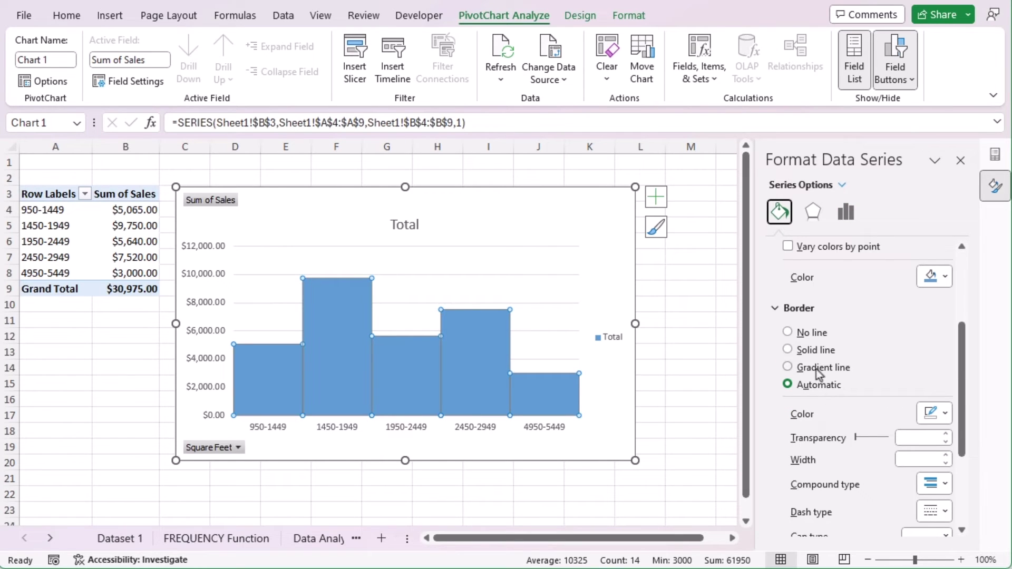
pyautogui.click(814, 350)
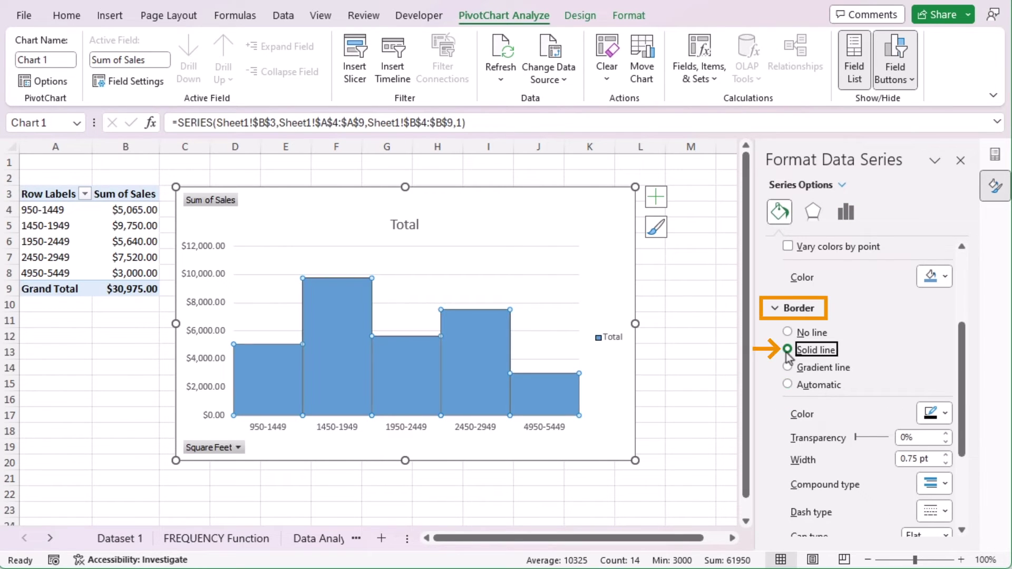
pyautogui.click(947, 419)
pyautogui.click(903, 454)
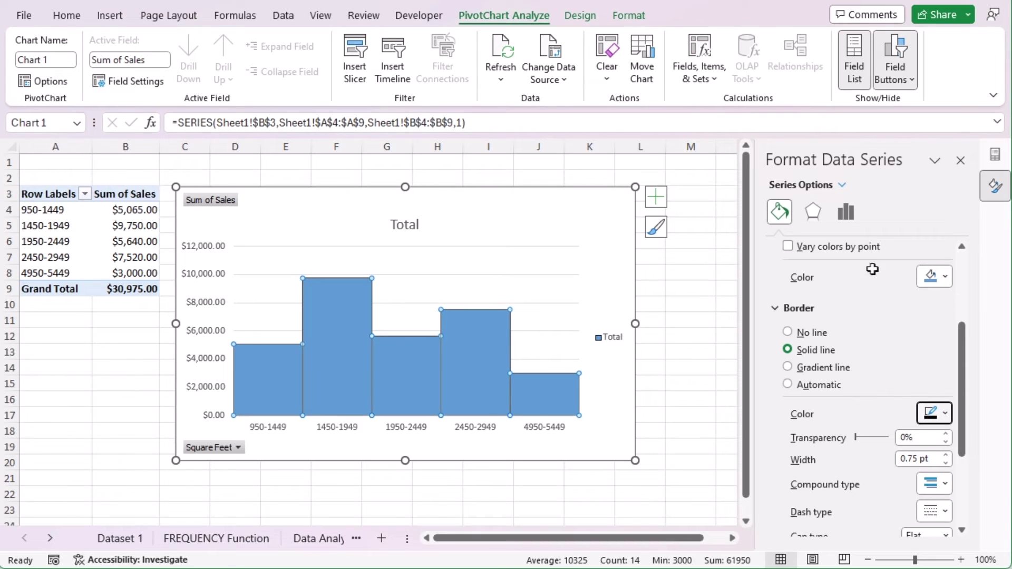
pyautogui.press('Escape')
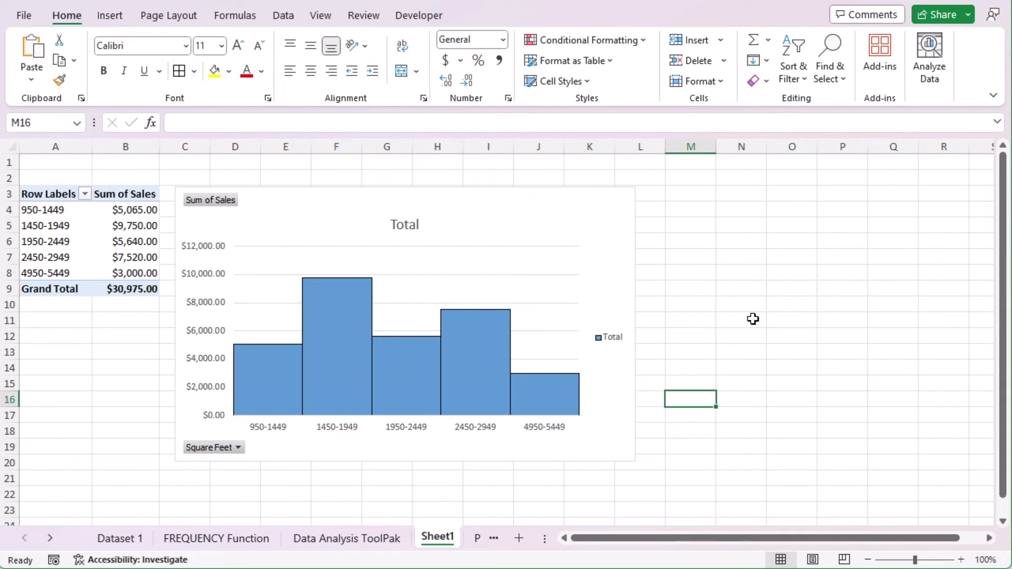
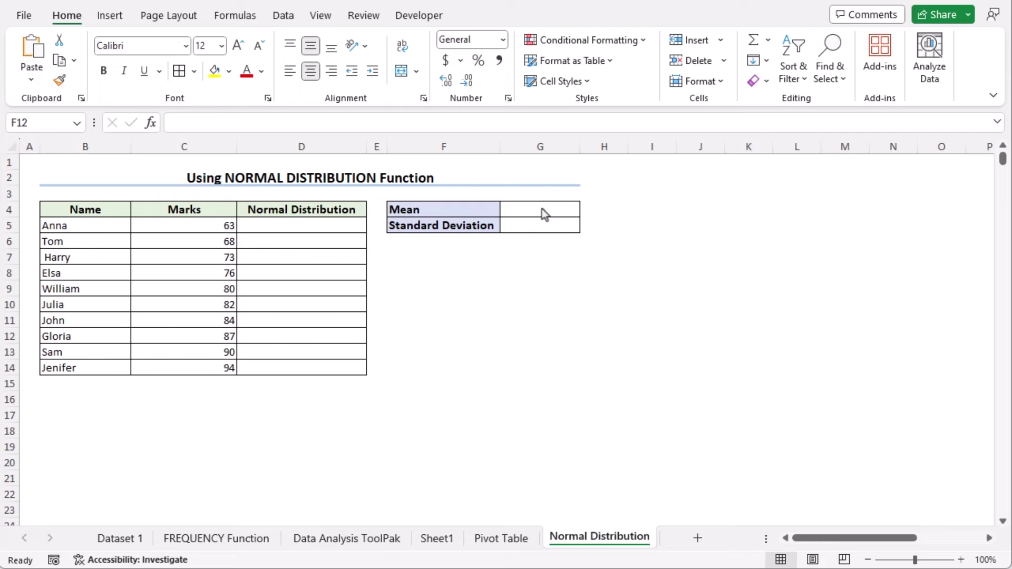
# Calculate the mean of the marks in G4 of the Normal Distribution sheet with the AVERAGE function over C5:C14
pyautogui.click(536, 209)
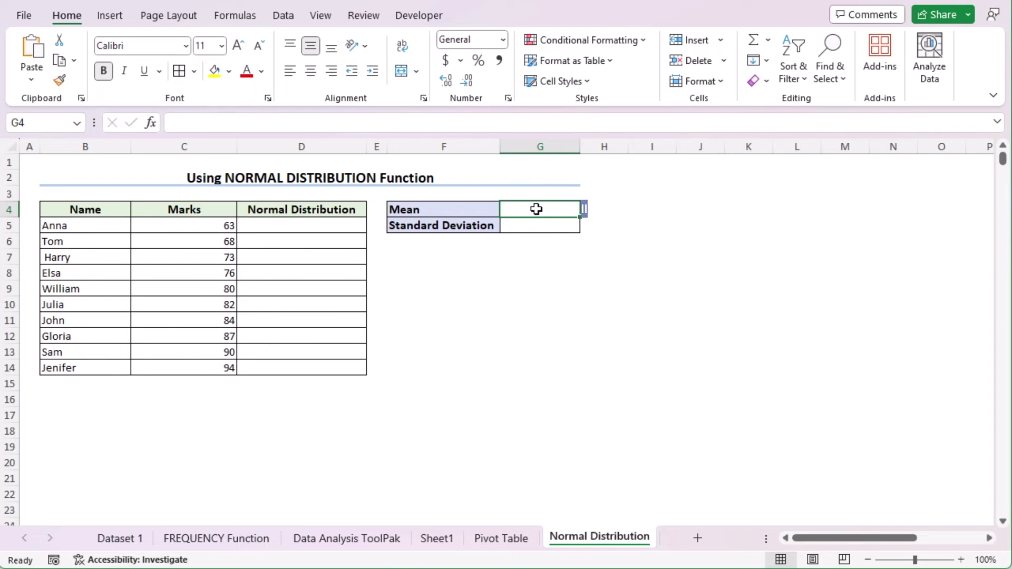
pyautogui.doubleClick(536, 209)
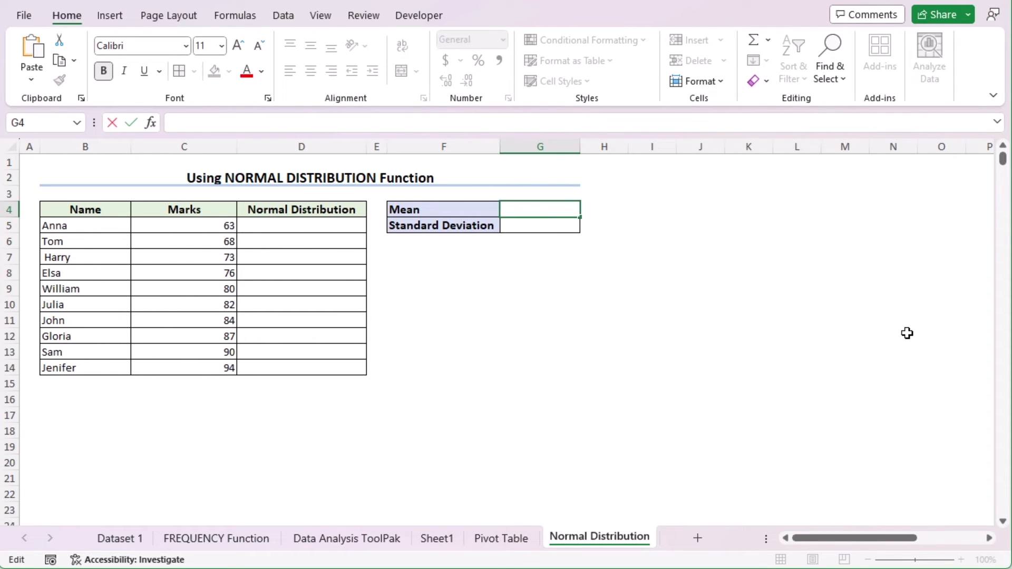
pyautogui.write('=AVERAGE')
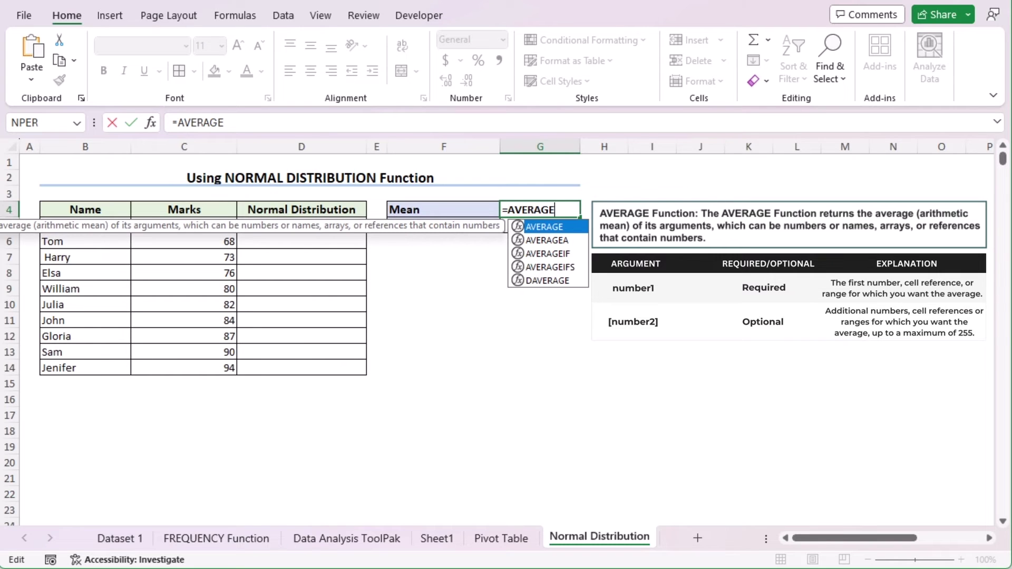
pyautogui.write('(')
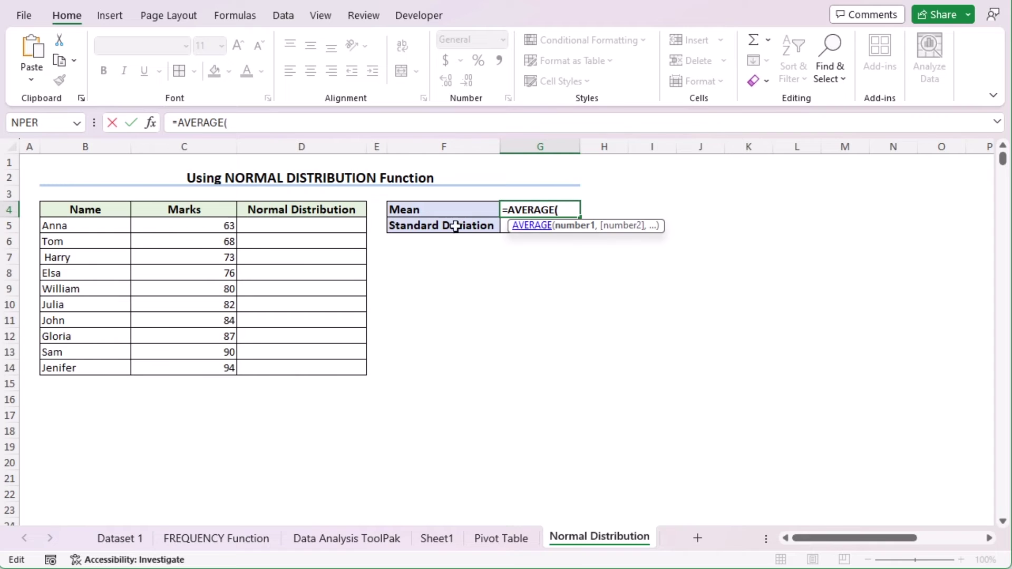
pyautogui.click(182, 226)
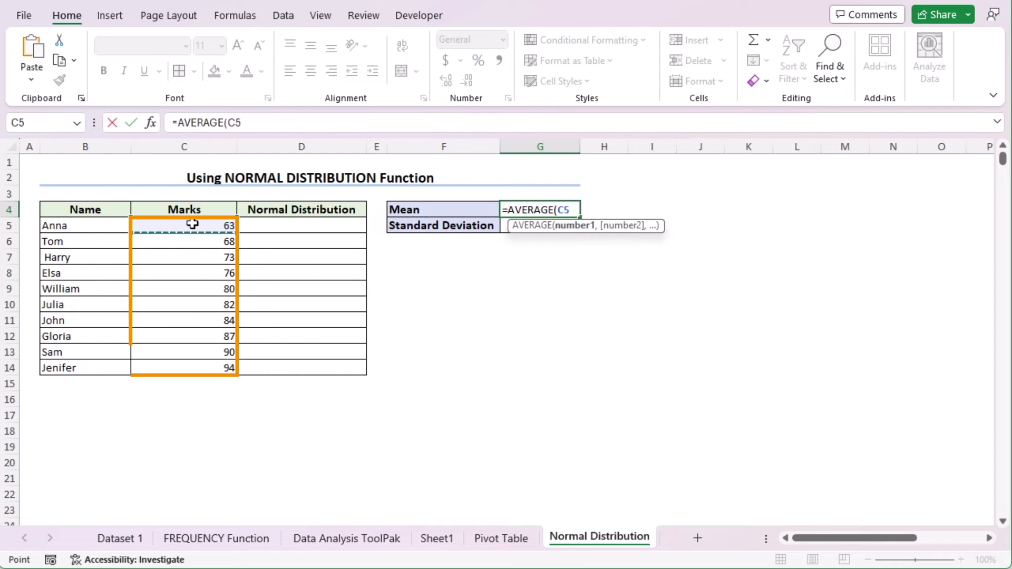
pyautogui.keyDown('shift'); pyautogui.click(173, 371); pyautogui.keyUp('shift')
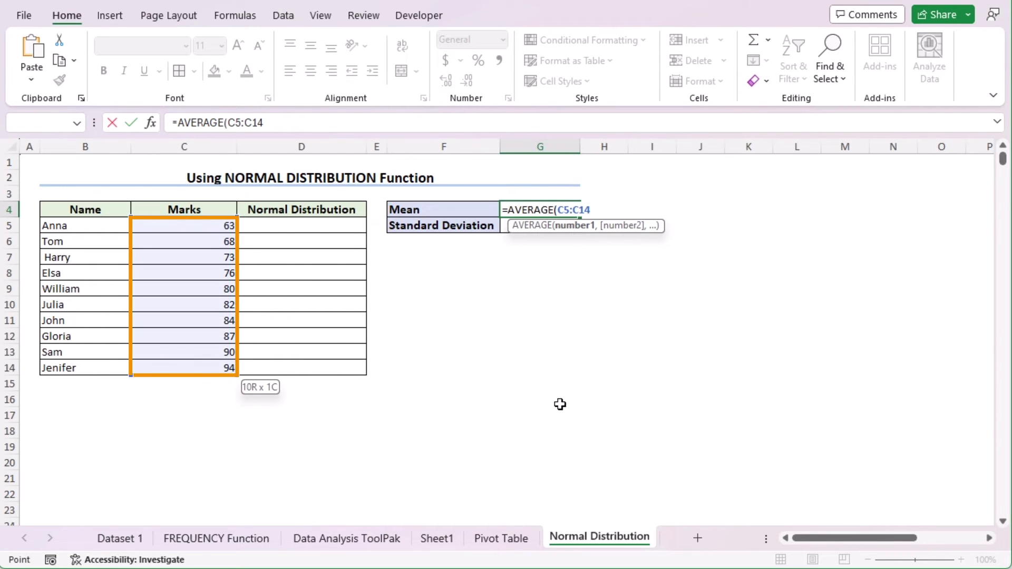
pyautogui.press('Return')
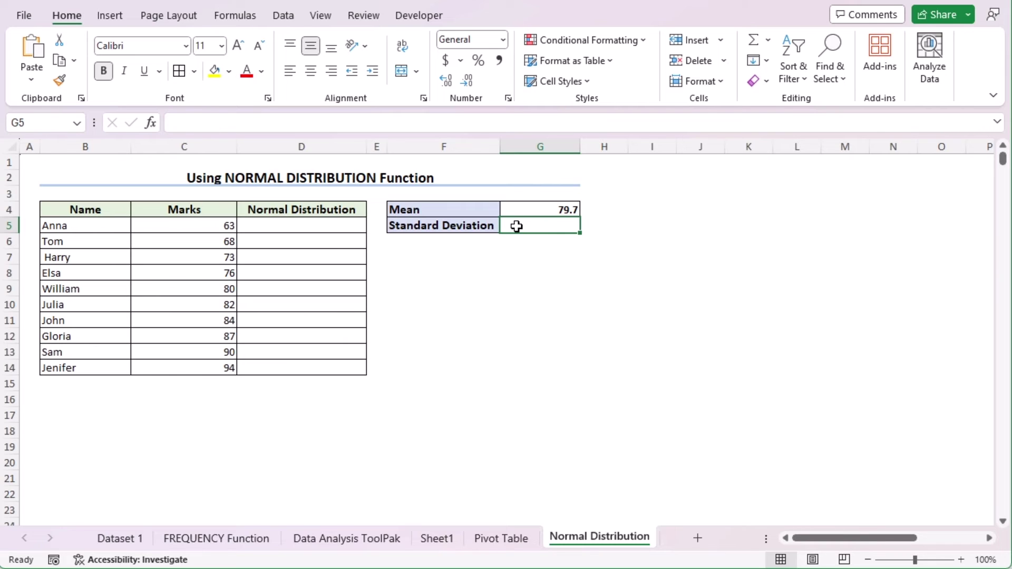
# Calculate the standard deviation of the marks in G5 with the STDEV function over C5:C14
pyautogui.write('=')
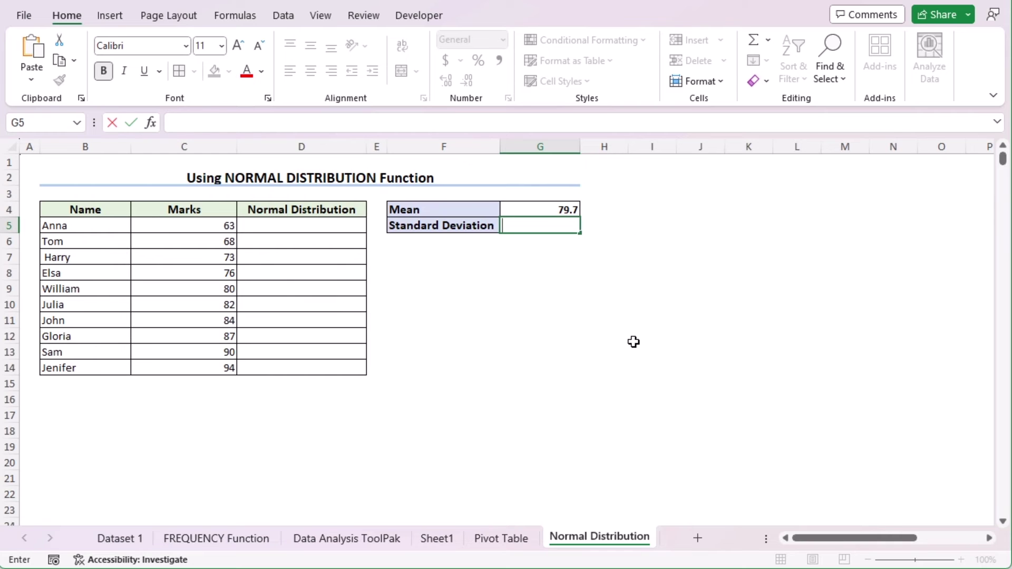
pyautogui.write('=S')
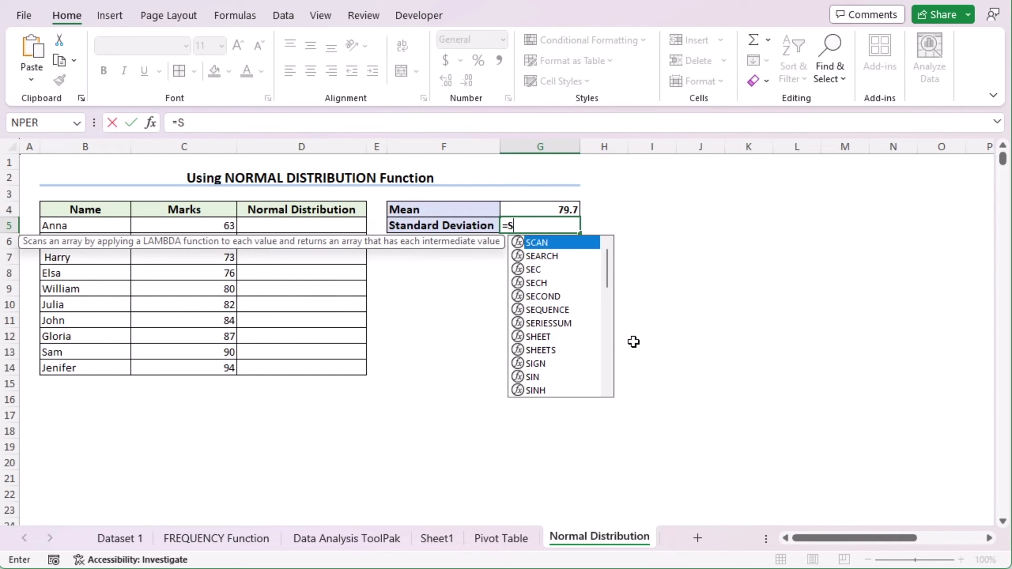
pyautogui.write('TDEV')
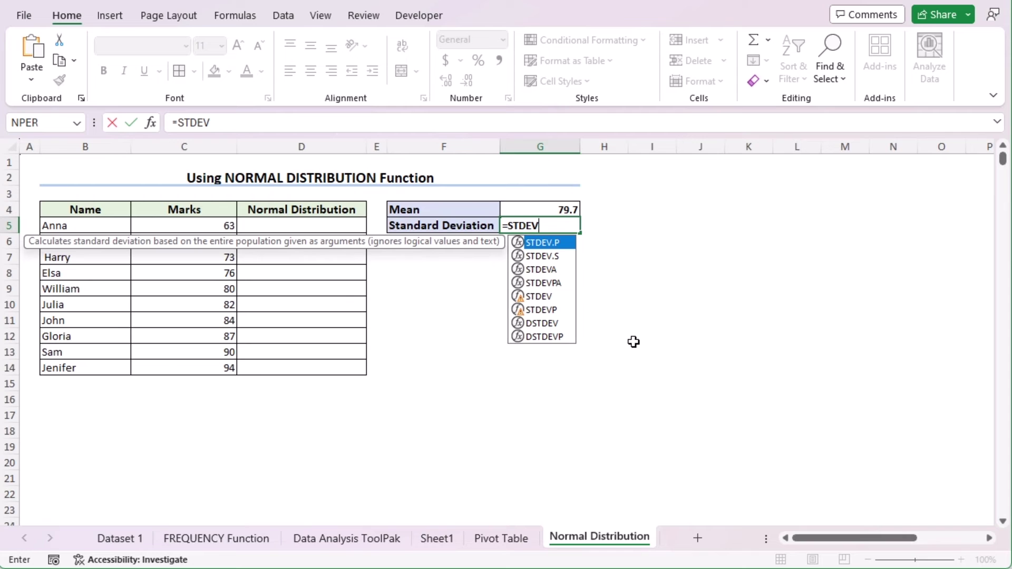
pyautogui.write('(')
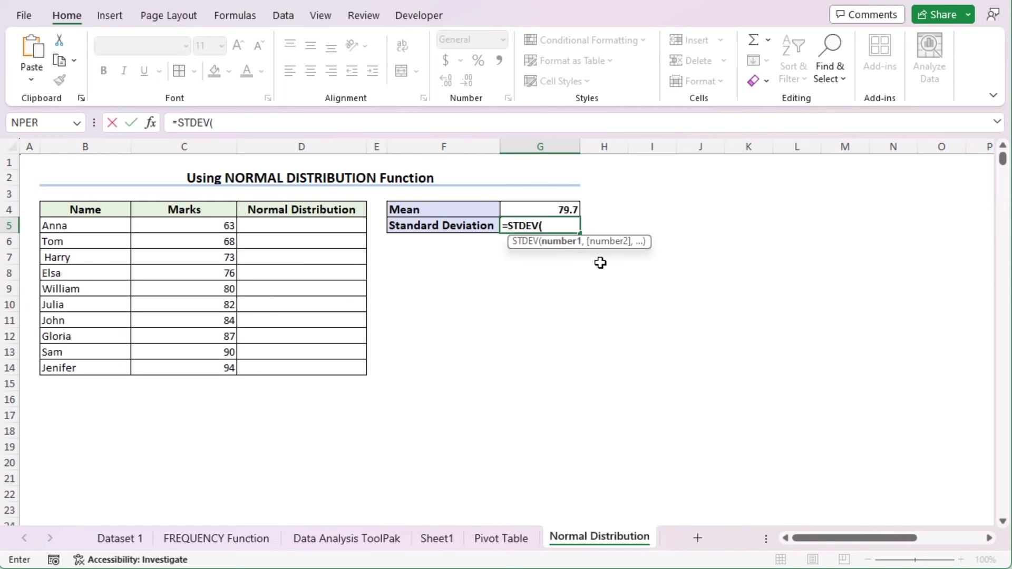
pyautogui.moveTo(195, 224); pyautogui.dragTo(178, 368)
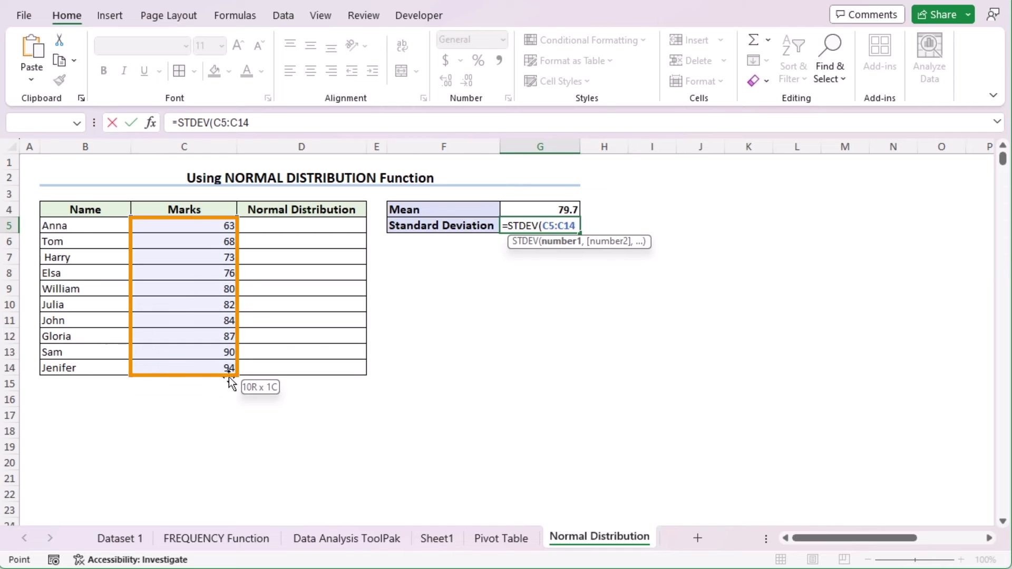
pyautogui.write(')')
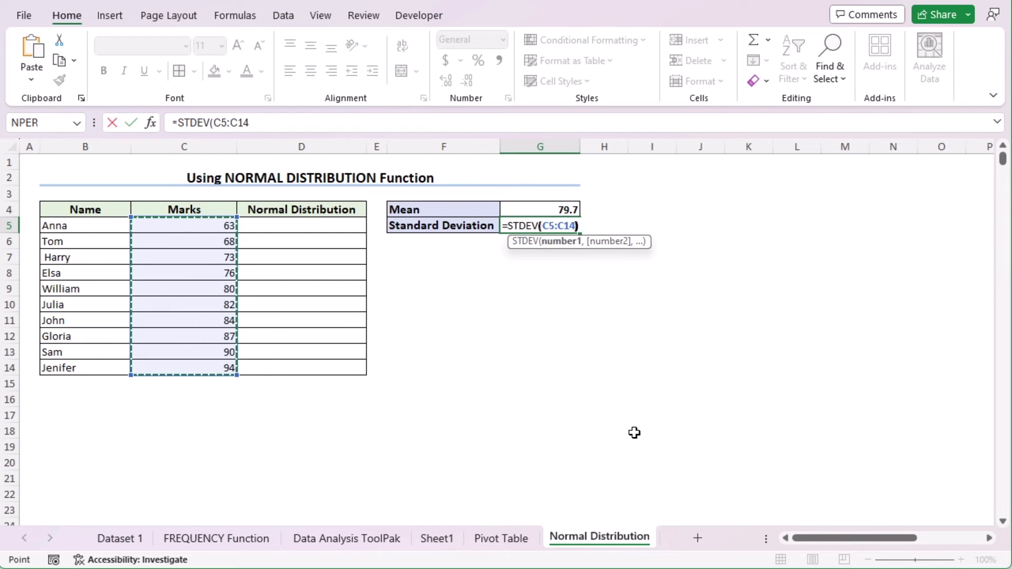
pyautogui.press('Return')
pyautogui.press('Up')
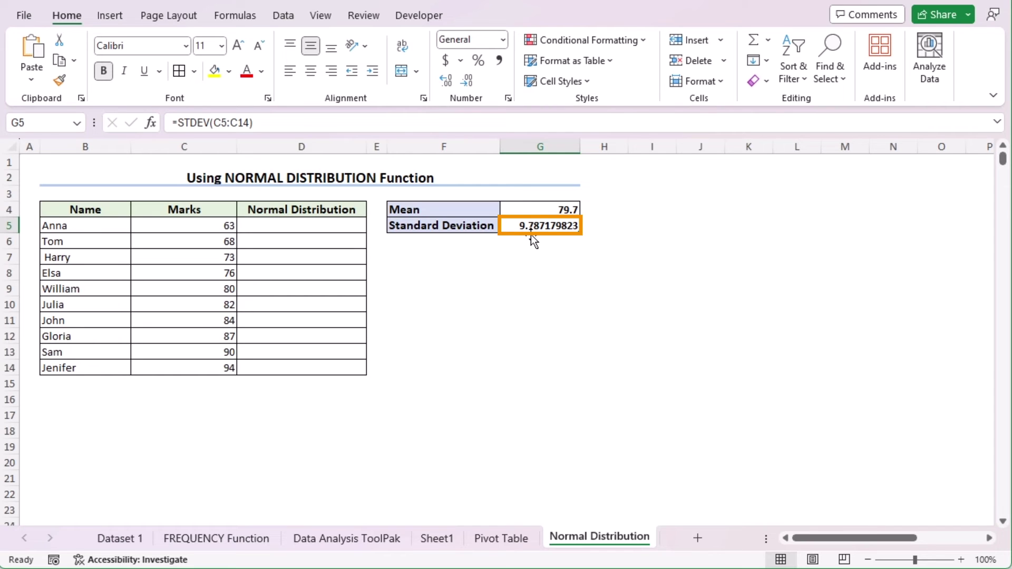
# Reduce the standard deviation in G5 to two decimal places
pyautogui.click(467, 81)
pyautogui.click(467, 80)
pyautogui.click(467, 81)
pyautogui.click(467, 80)
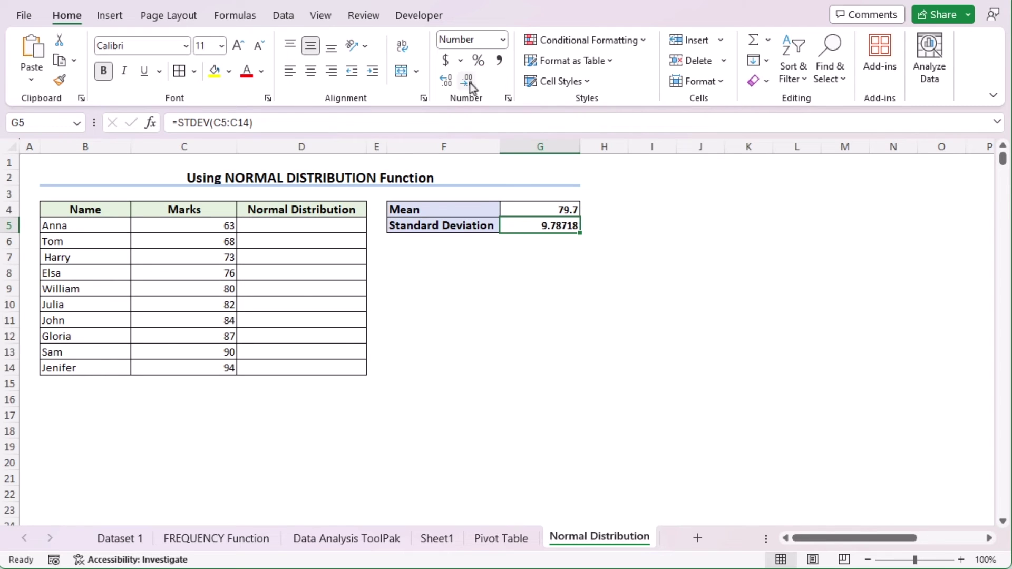
pyautogui.click(469, 83)
pyautogui.click(469, 83)
pyautogui.click(469, 83)
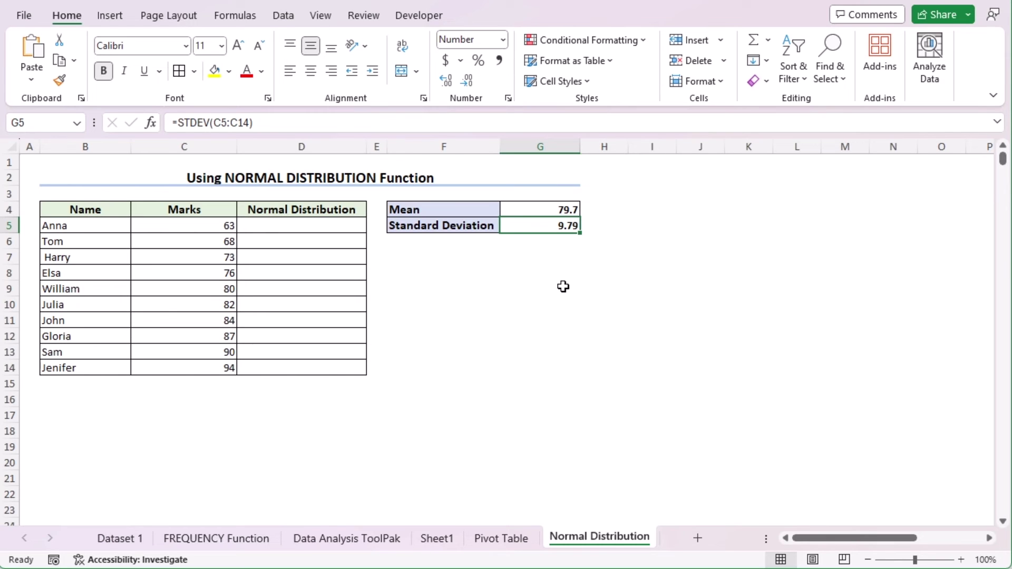
# Enter =NORM.DIST(C5,$G$4,$G$5,FALSE) in D5 and fill the formula down to D14
pyautogui.click(277, 227)
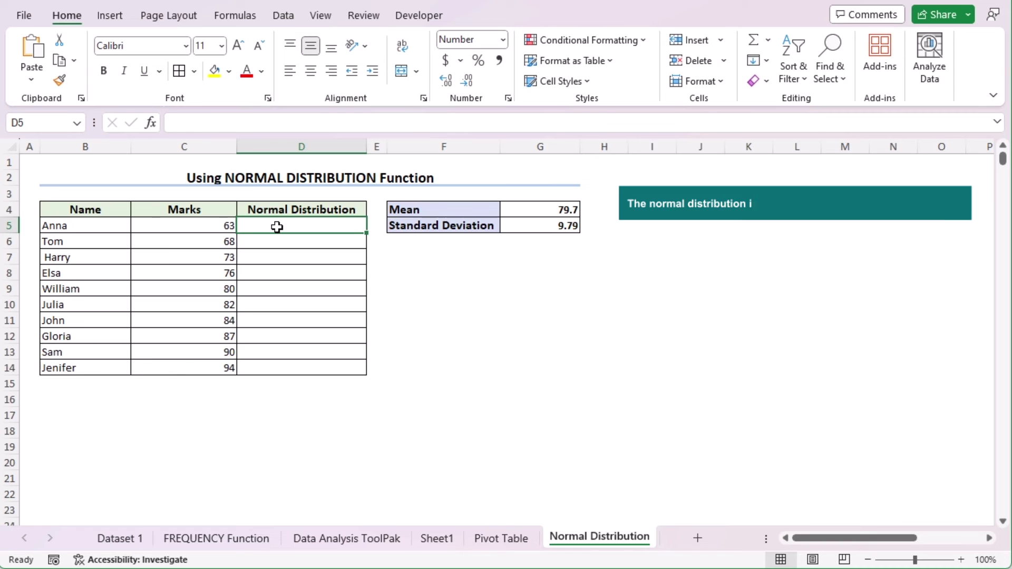
pyautogui.write('=')
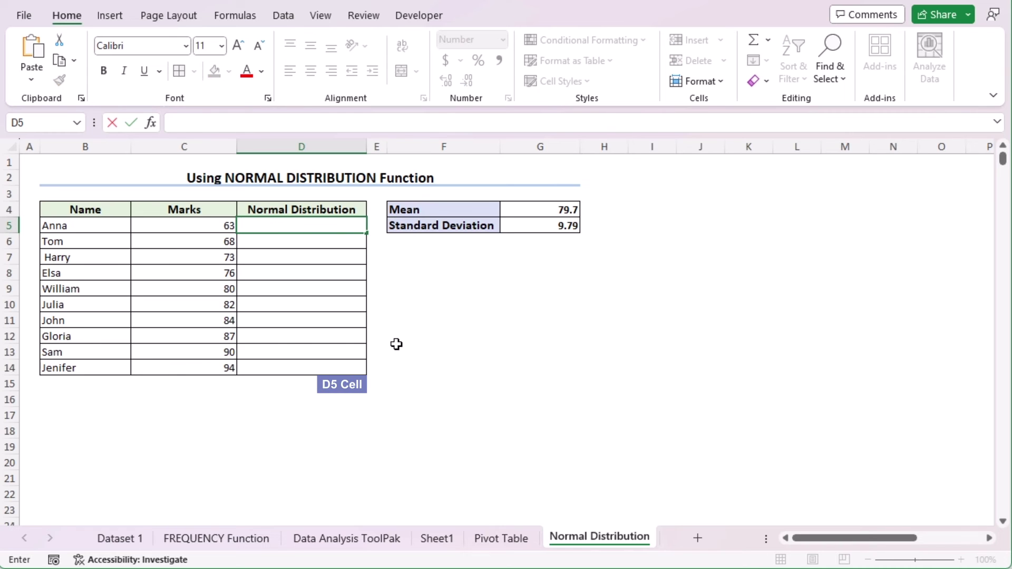
pyautogui.write('NORM')
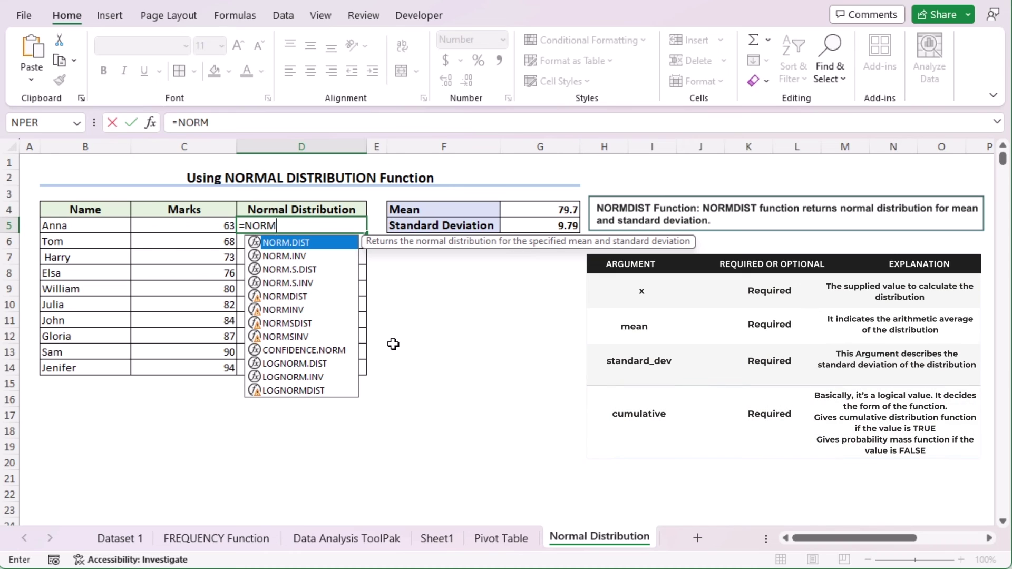
pyautogui.doubleClick(295, 242)
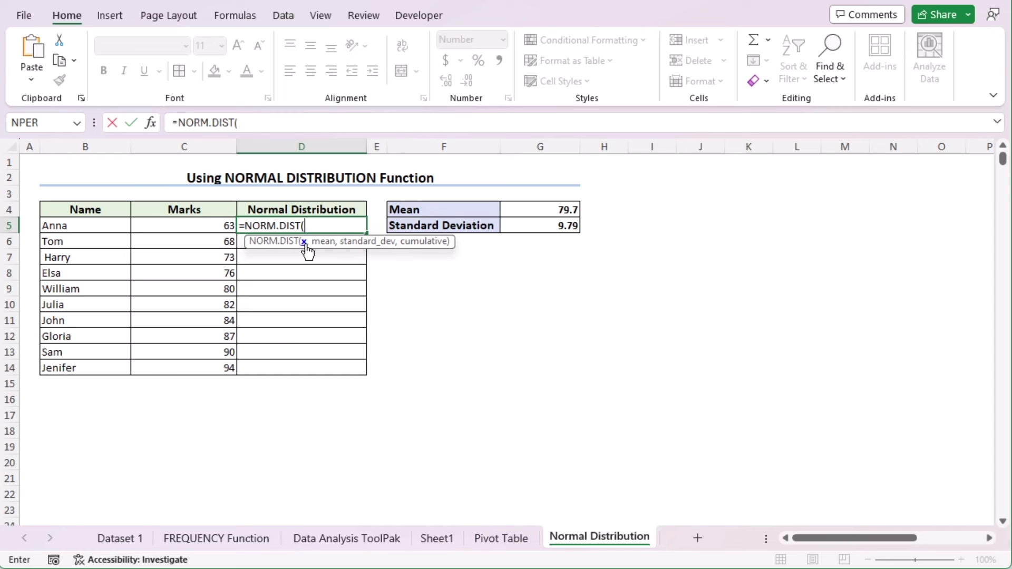
pyautogui.click(192, 225)
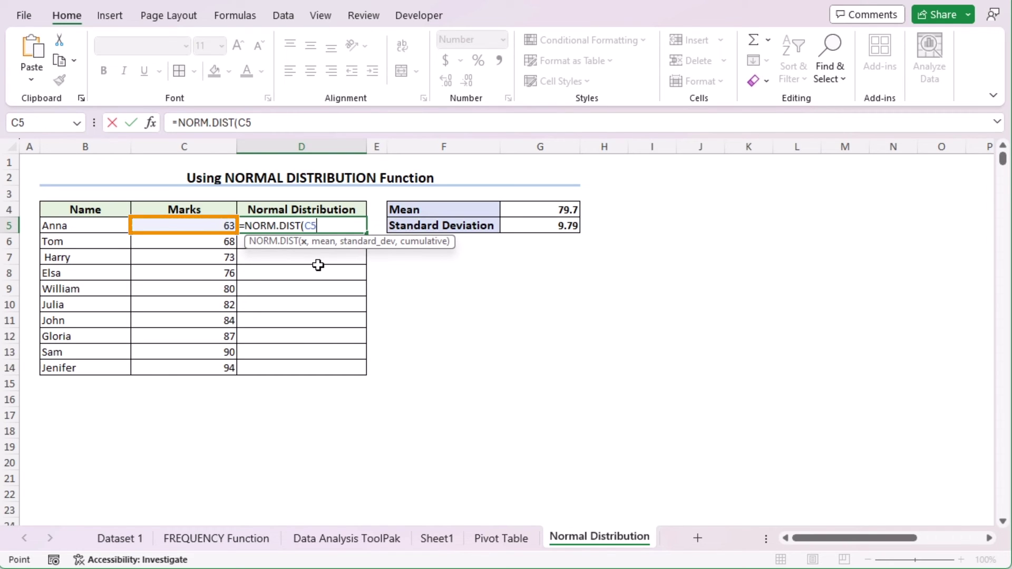
pyautogui.write(',')
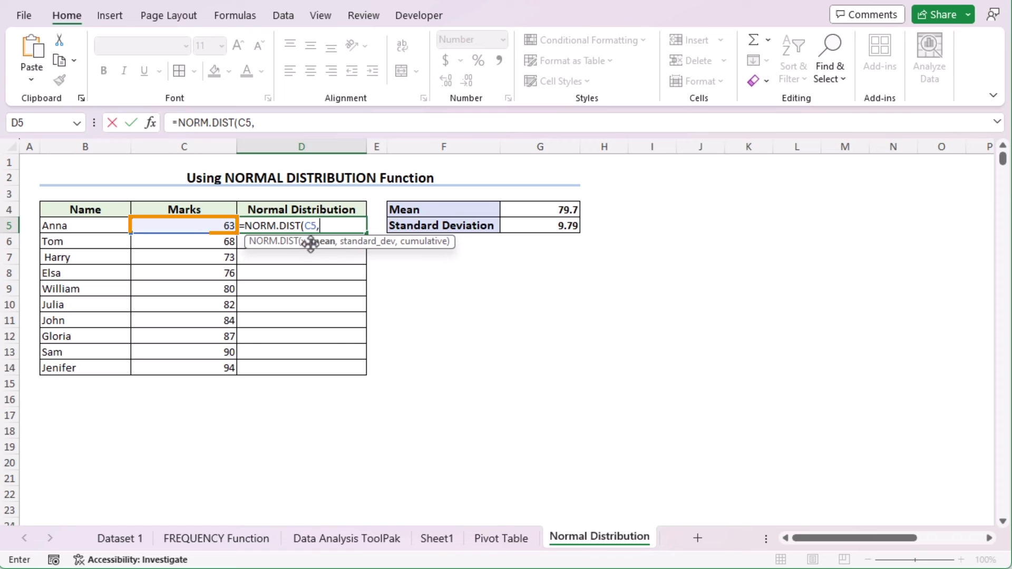
pyautogui.click(535, 209)
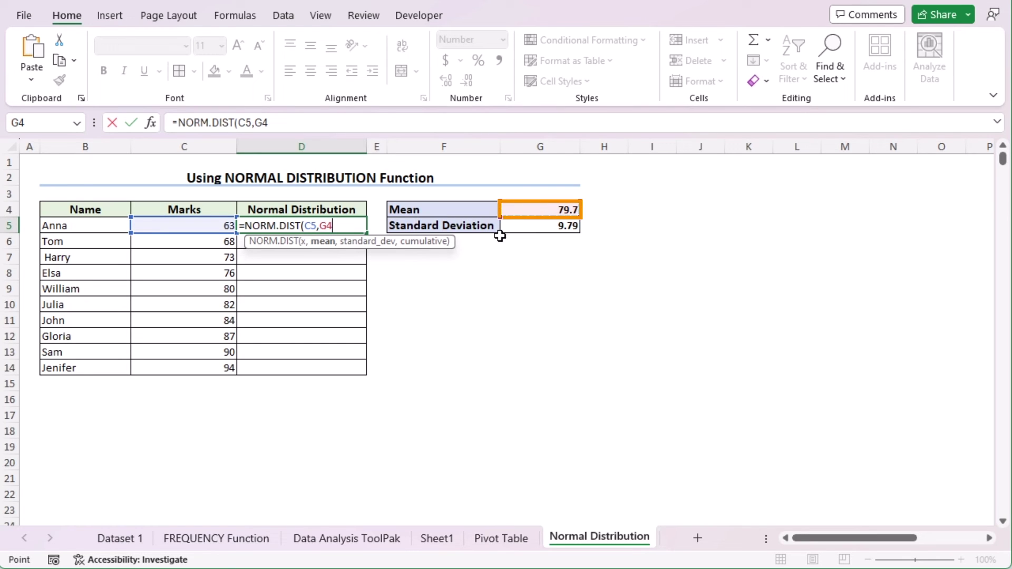
pyautogui.press('F4')
pyautogui.write(',')
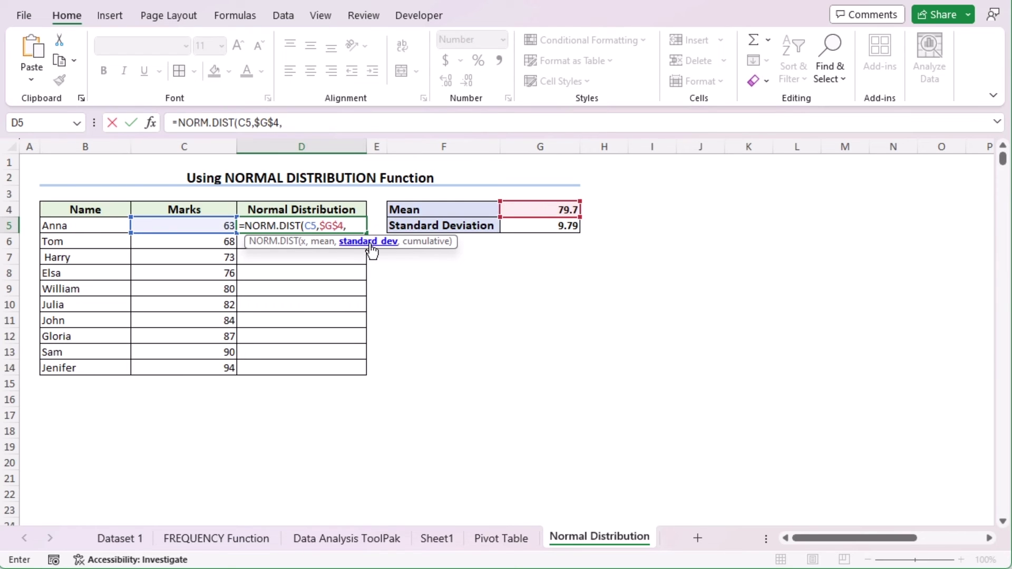
pyautogui.click(522, 225)
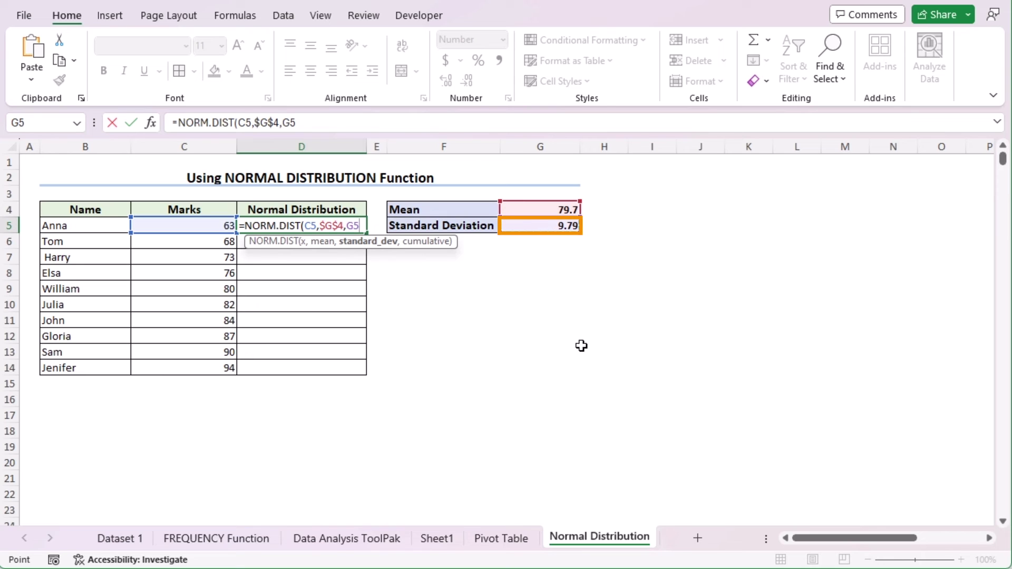
pyautogui.press('F4')
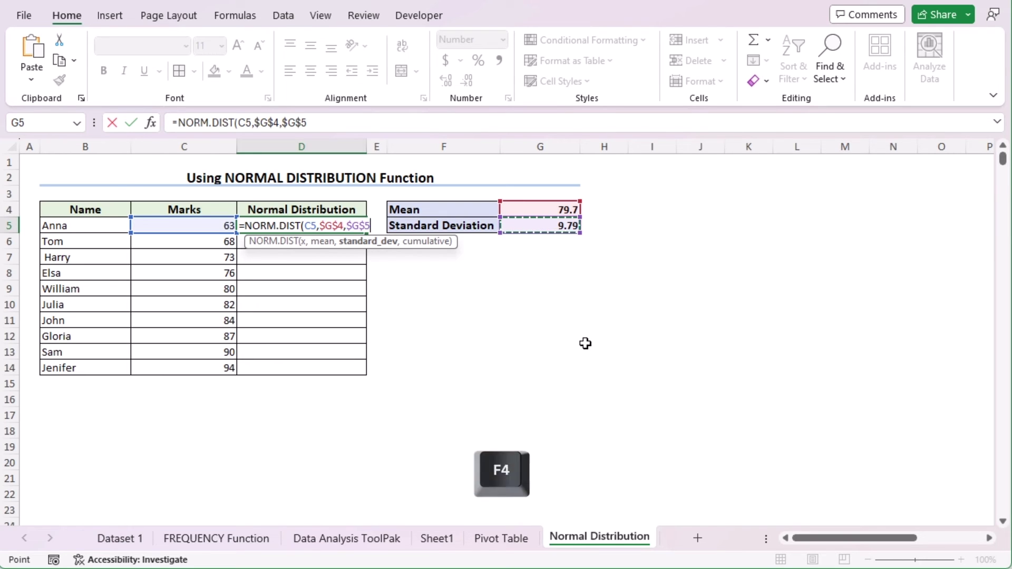
pyautogui.write(',')
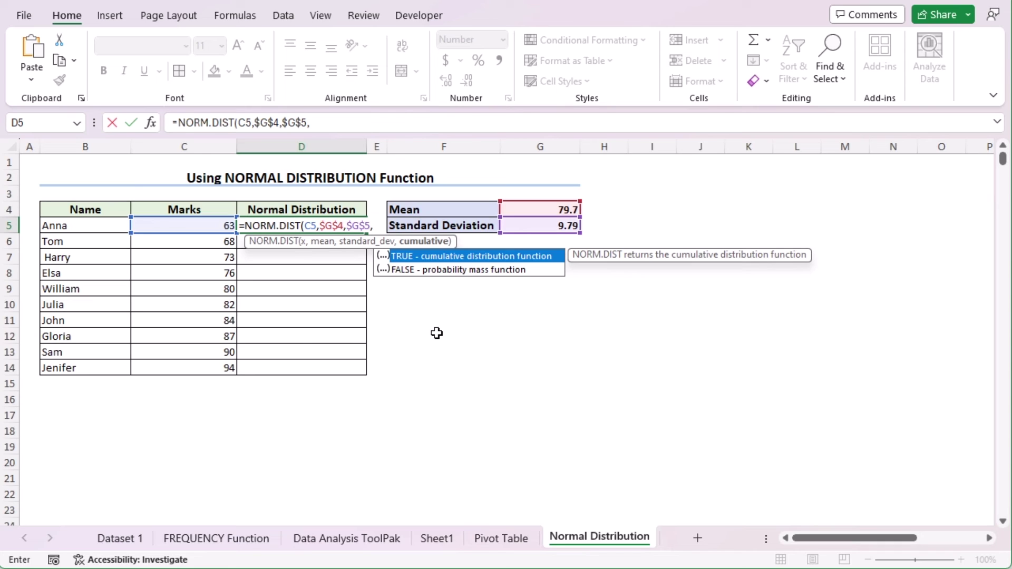
pyautogui.doubleClick(442, 269)
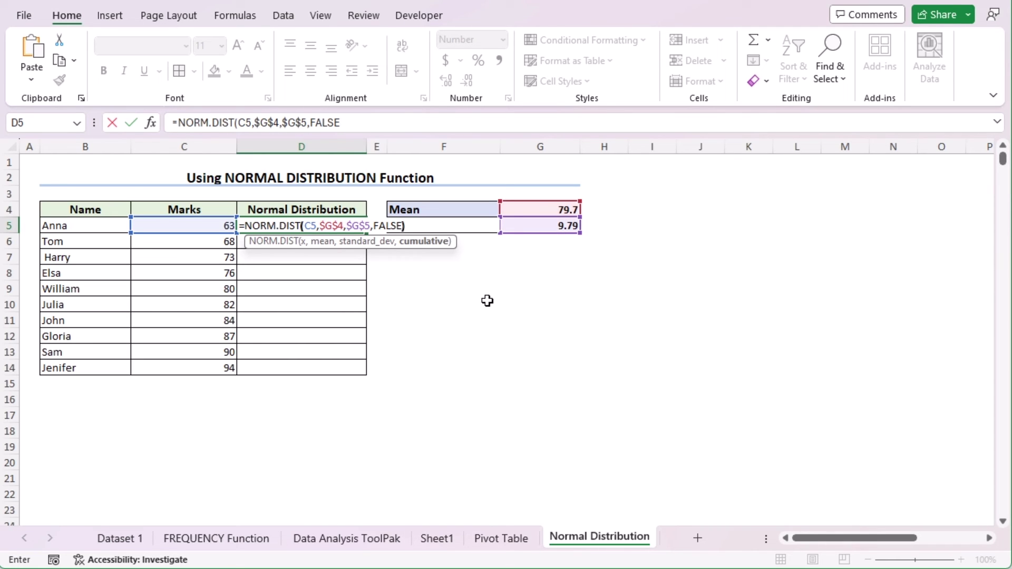
pyautogui.press('Return')
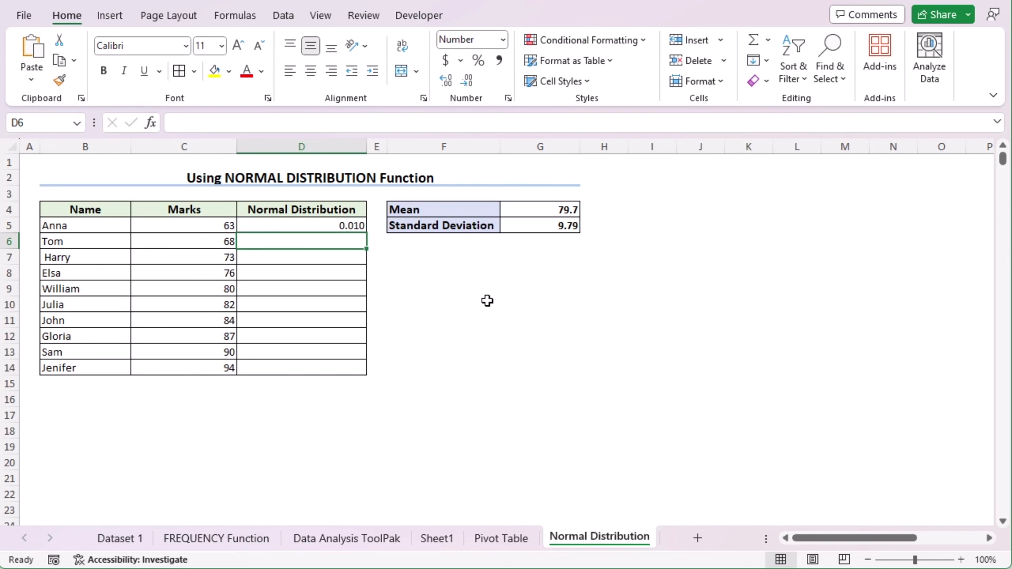
pyautogui.click(339, 225)
pyautogui.moveTo(367, 234); pyautogui.dragTo(358, 373)
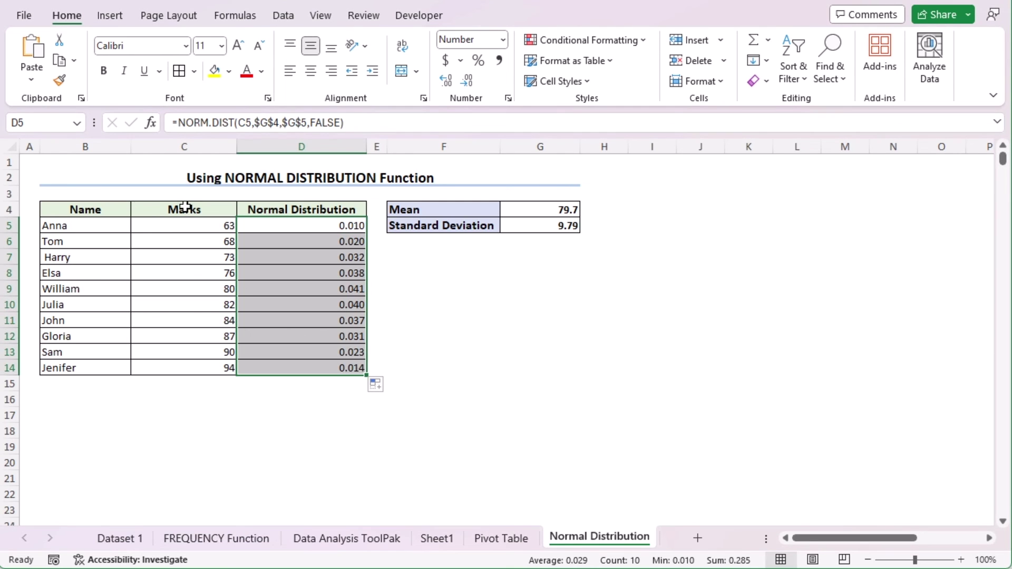
# Insert a scatter chart with straight lines from C4:D14 and place it below the mean and standard deviation table
pyautogui.click(185, 206)
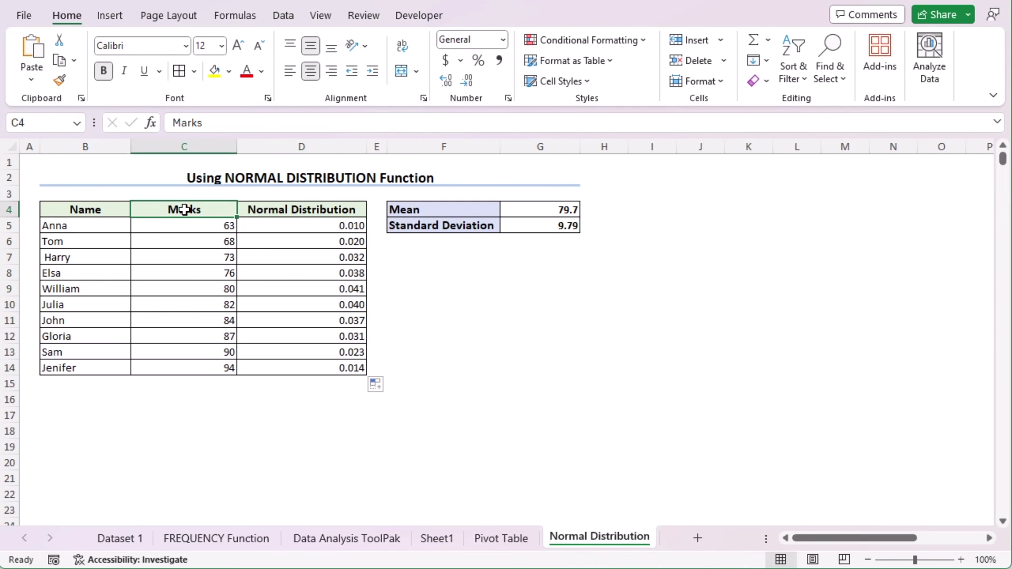
pyautogui.keyDown('shift'); pyautogui.click(316, 367); pyautogui.keyUp('shift')
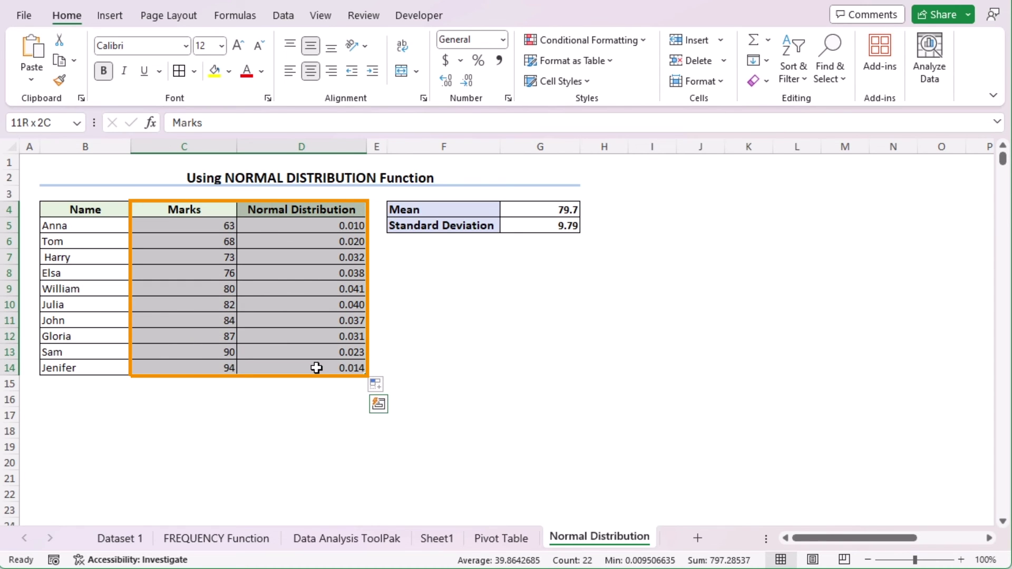
pyautogui.click(113, 17)
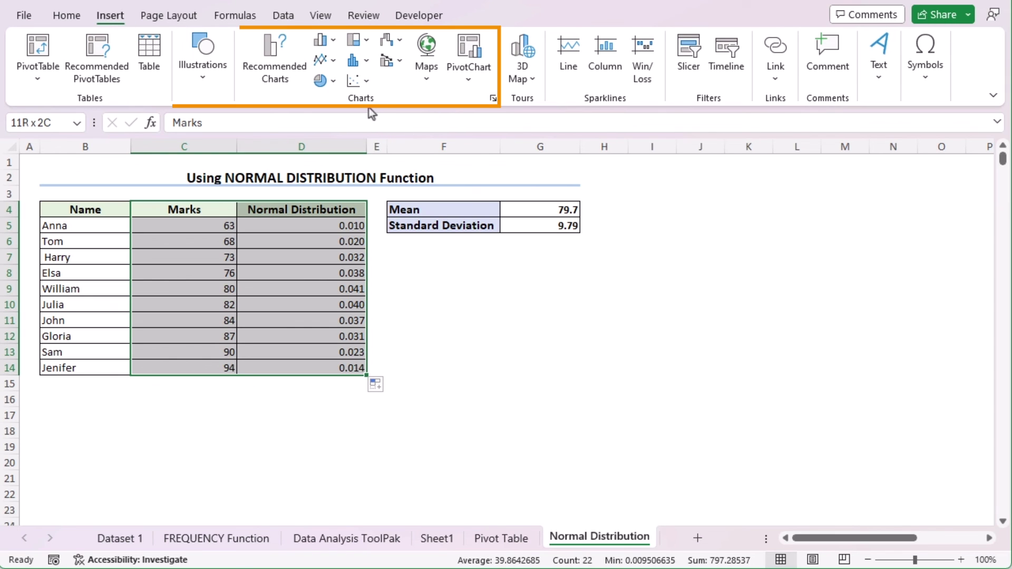
pyautogui.click(365, 82)
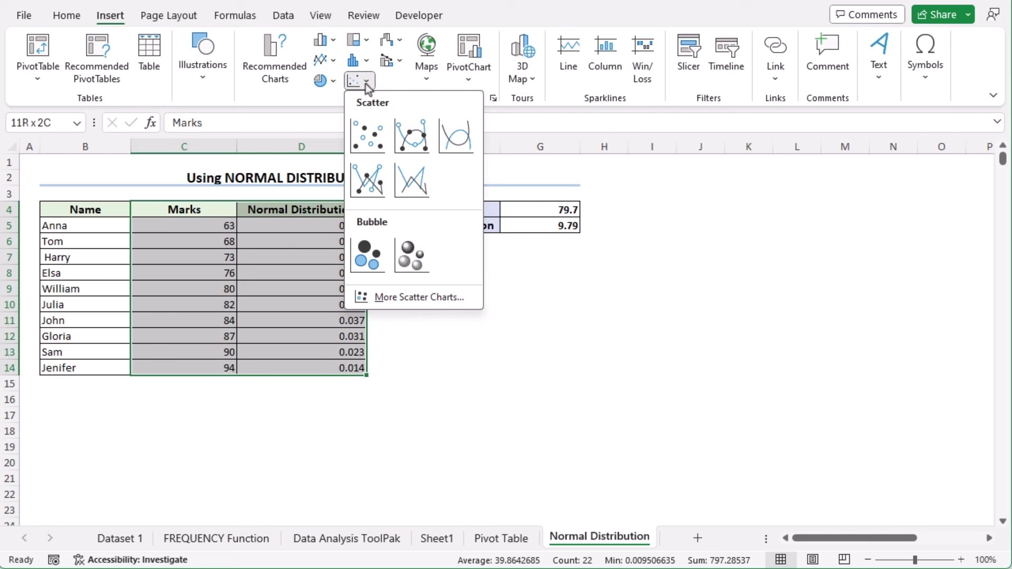
pyautogui.click(408, 188)
pyautogui.moveTo(461, 225); pyautogui.dragTo(592, 252)
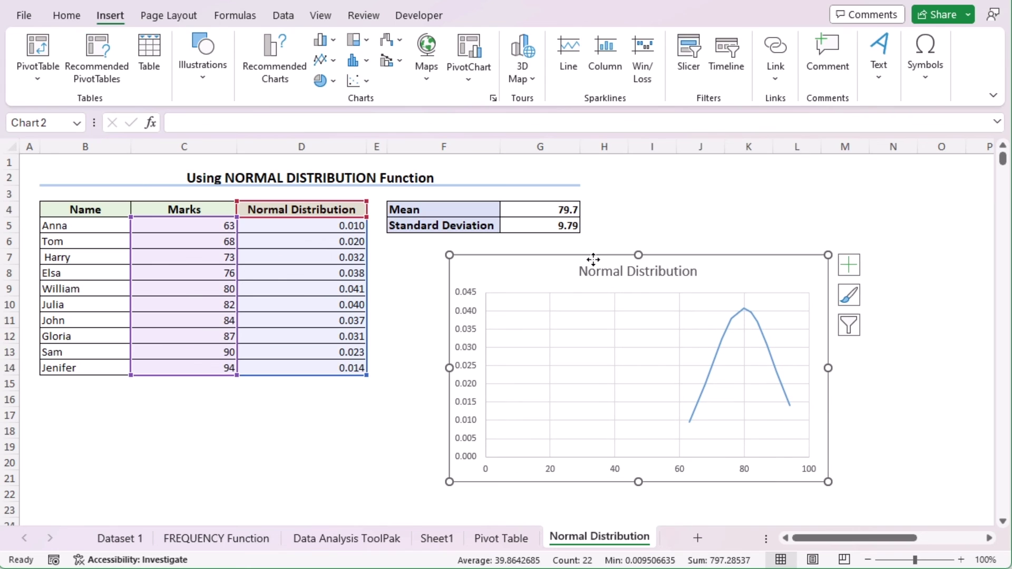
# Set the minimum bound of the chart's horizontal axis to 60 and inspect the point at the curve's peak
pyautogui.doubleClick(551, 468)
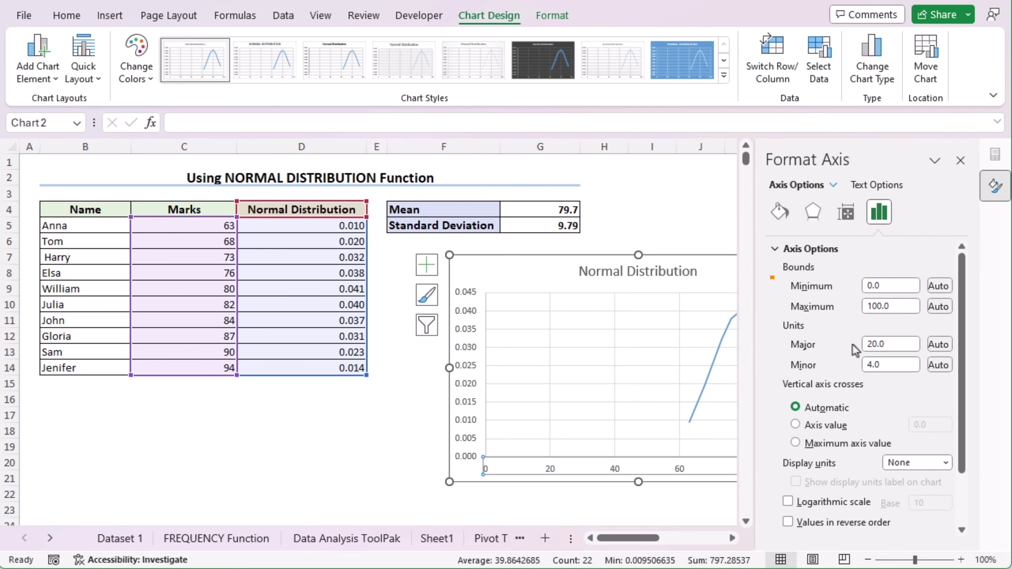
pyautogui.click(889, 287)
pyautogui.write('60')
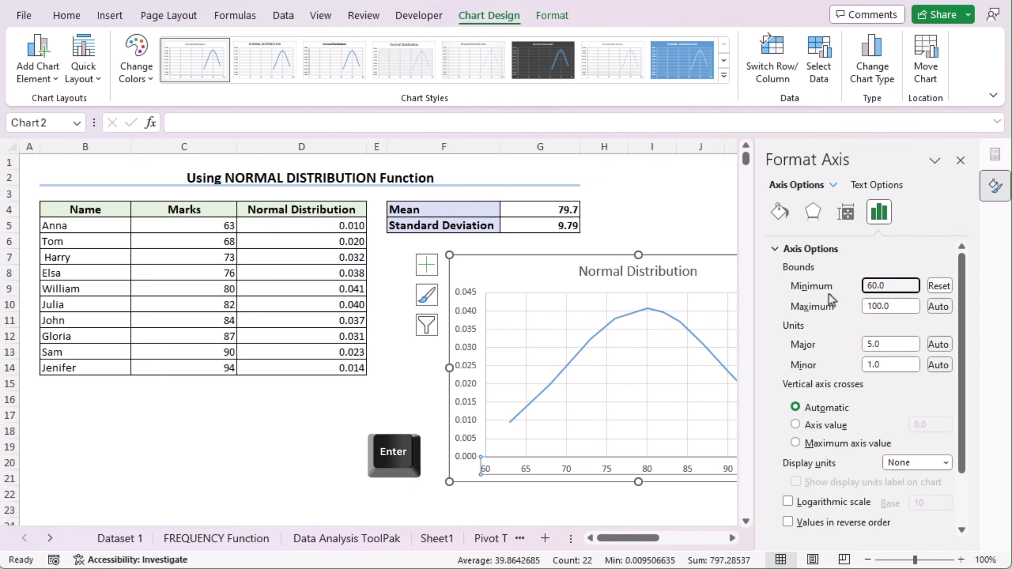
pyautogui.click(957, 161)
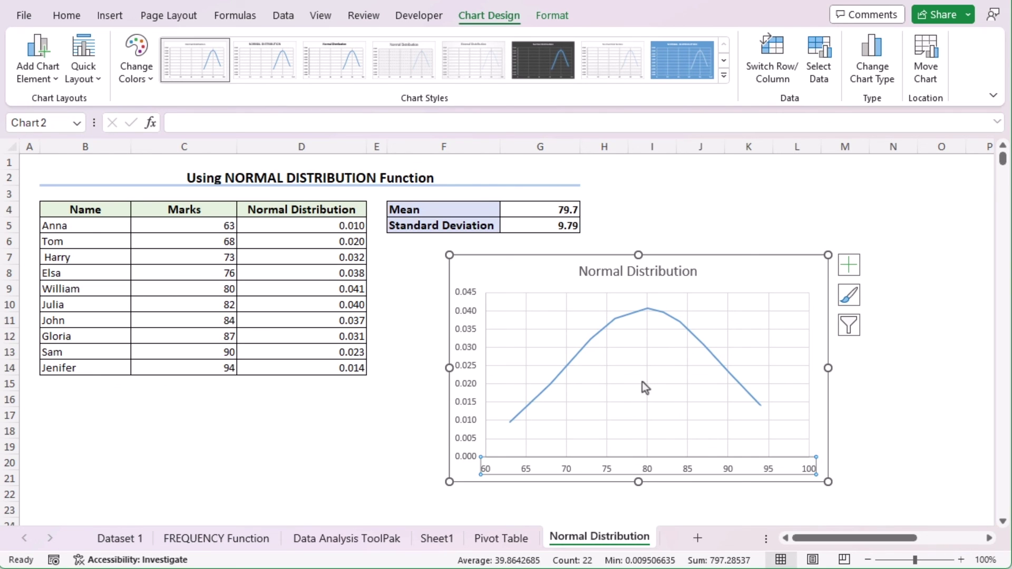
pyautogui.moveTo(647, 308)
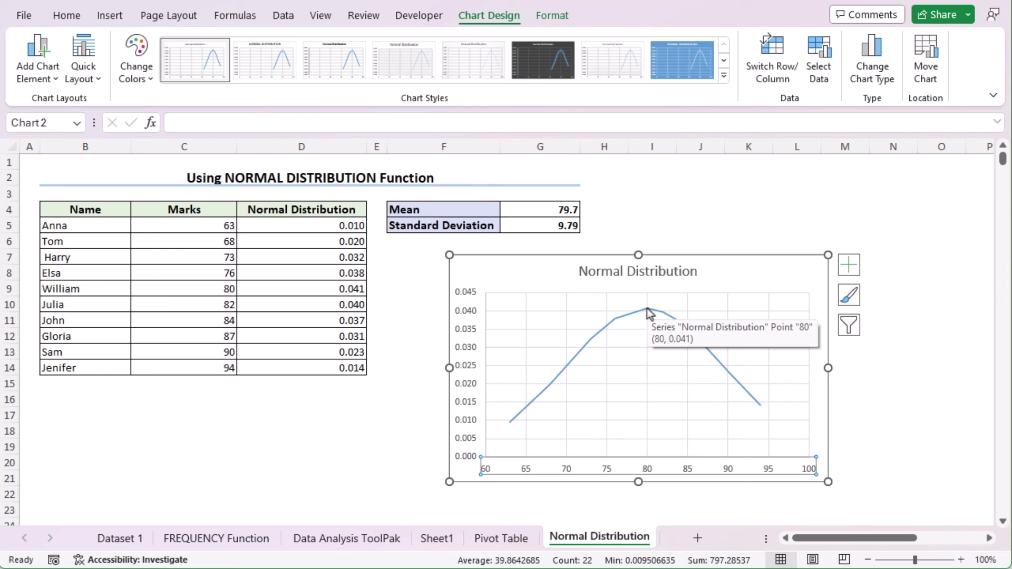
pyautogui.click(646, 308)
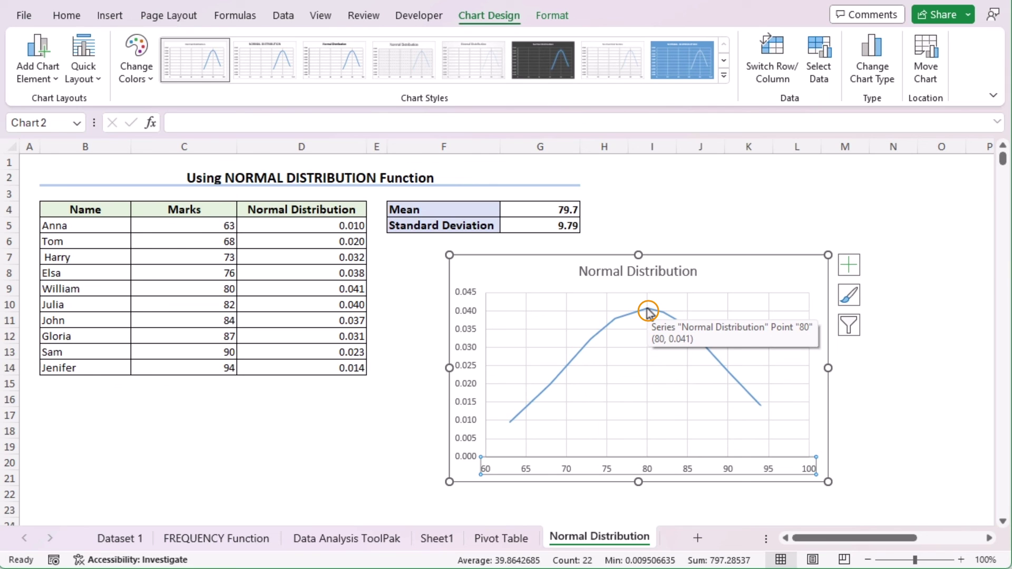